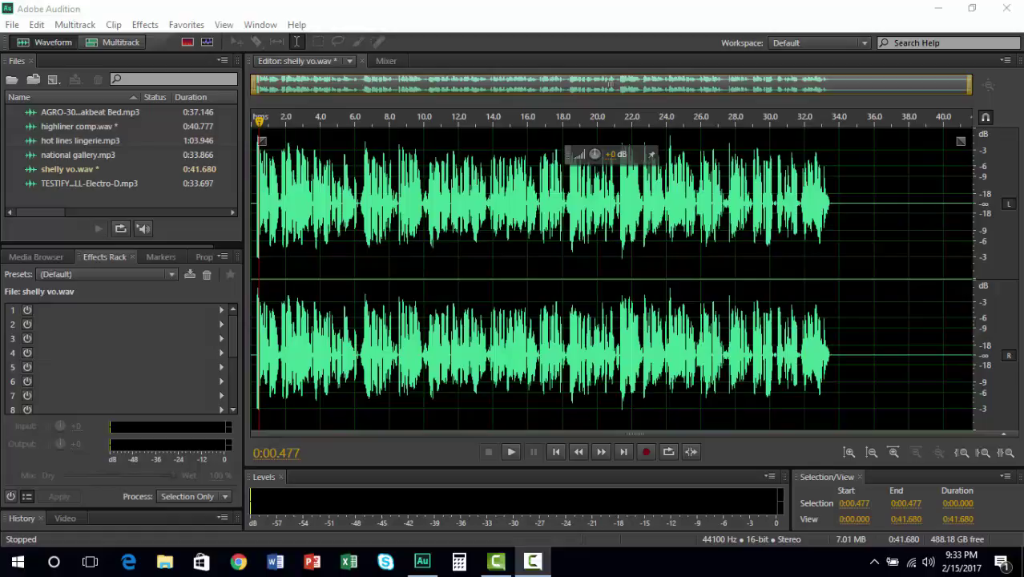
- Open the Surround Reverb effect for shelly vo.wav, review its settings, and close it without applying
left_click(145, 24)
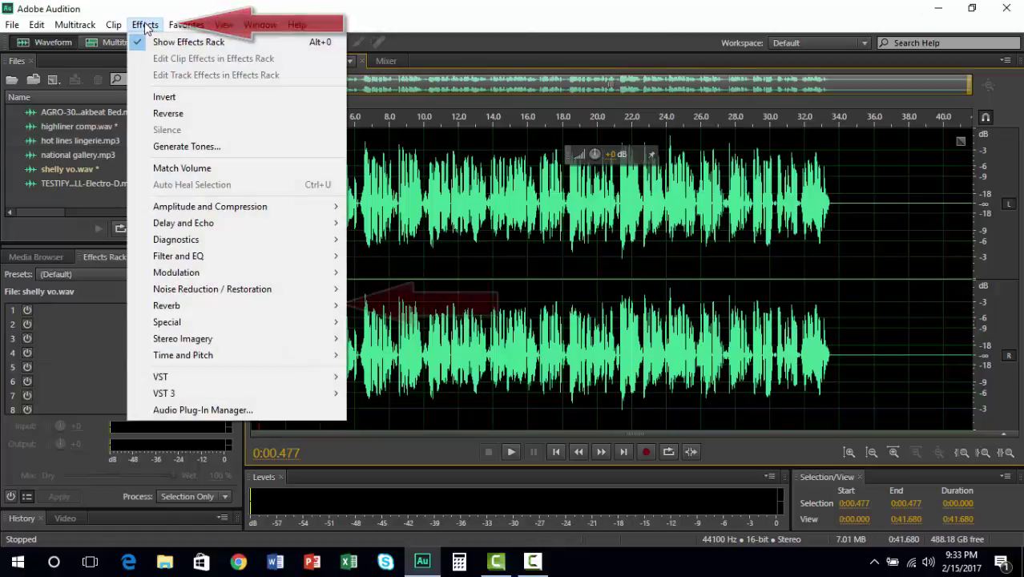
mouse_move(176, 306)
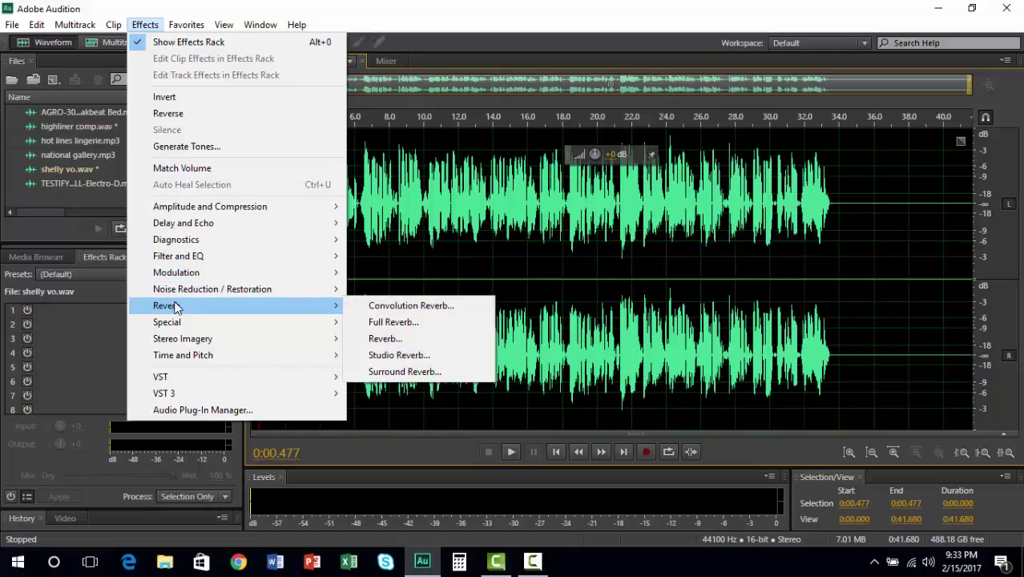
left_click(392, 372)
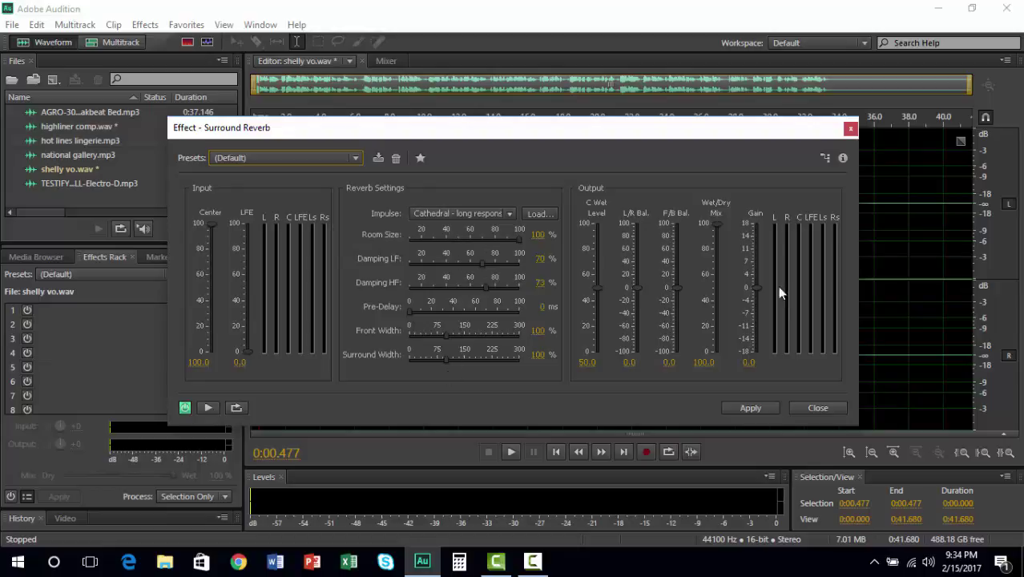
left_click(823, 407)
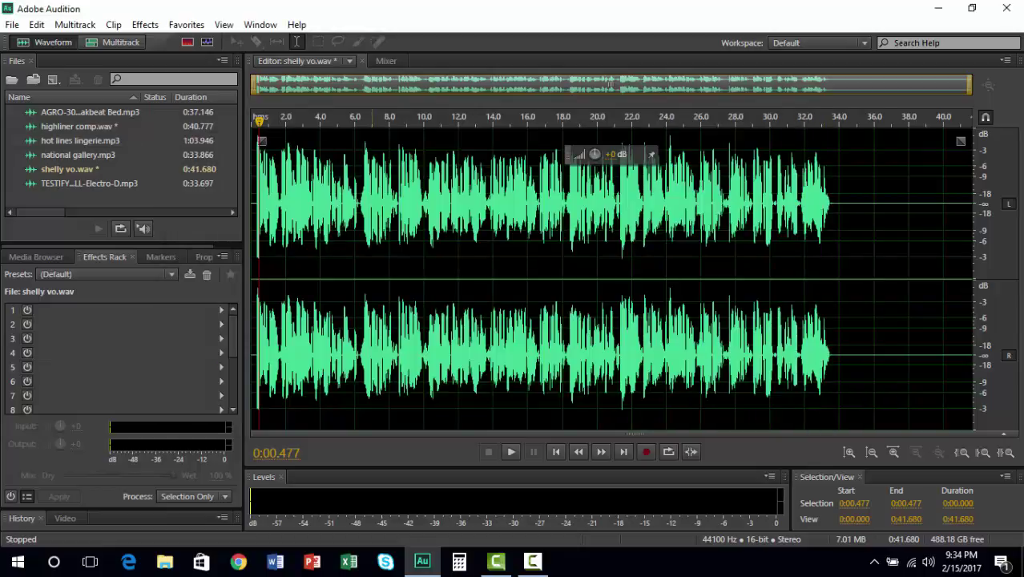
- Open the Convolution Reverb effect, set its impulse to Hall, and look through the available presets without choosing one
left_click(145, 24)
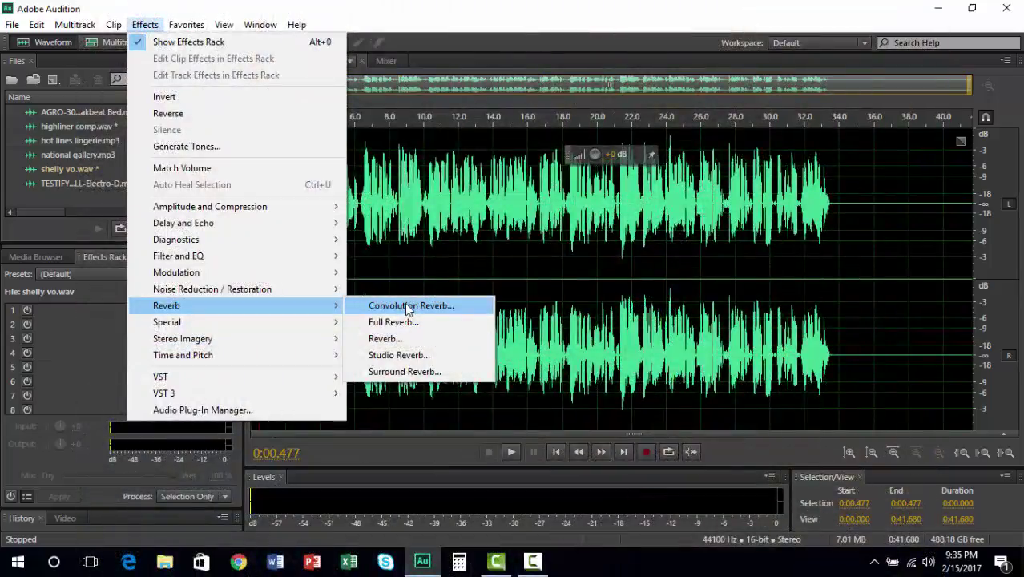
left_click(408, 307)
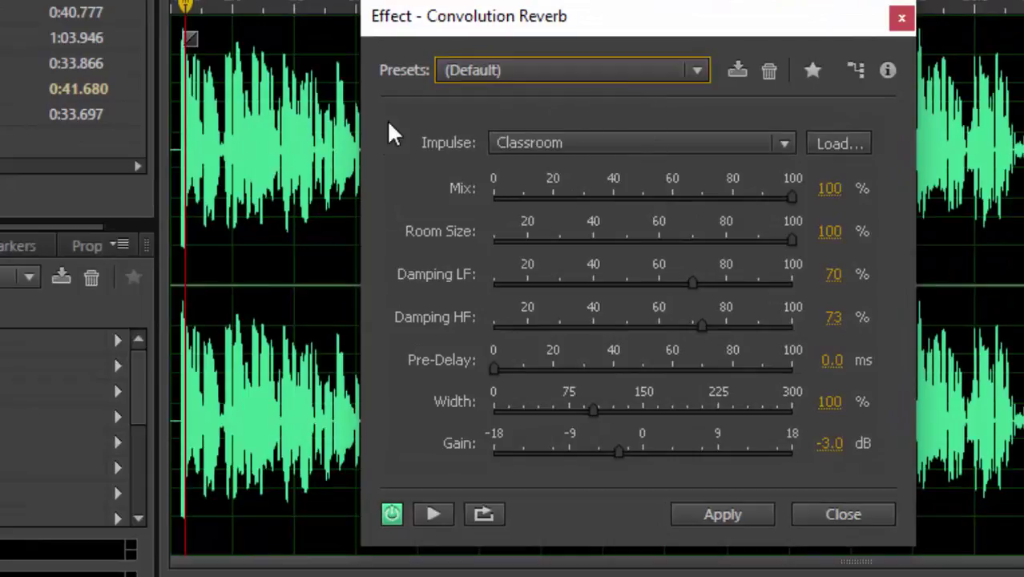
left_click(779, 140)
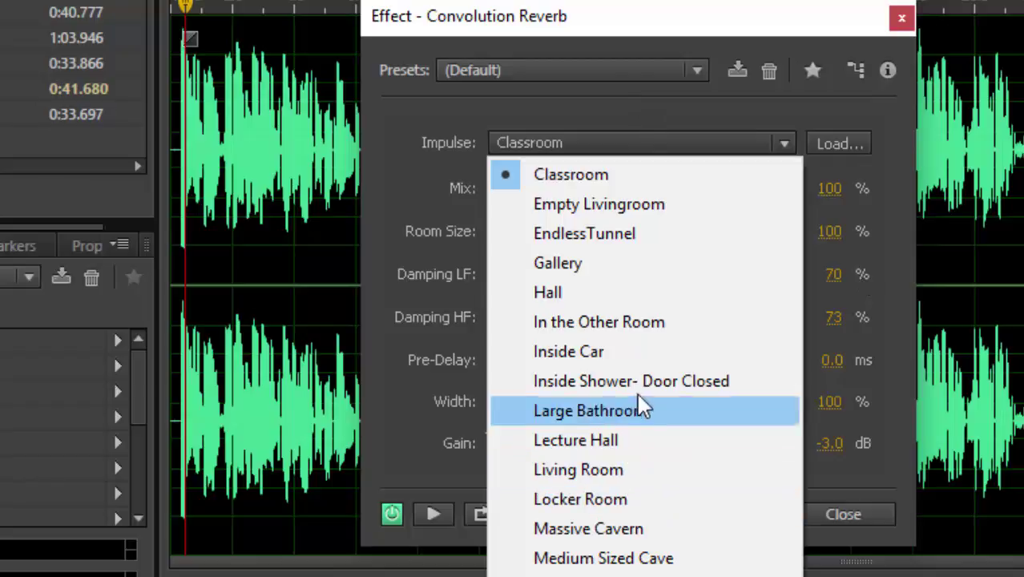
left_click(625, 293)
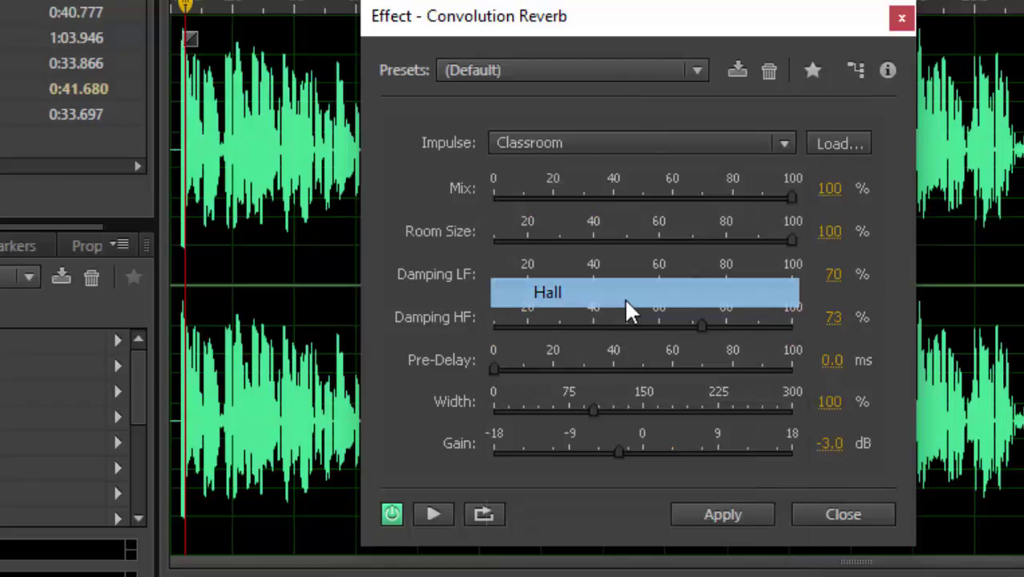
left_click(634, 70)
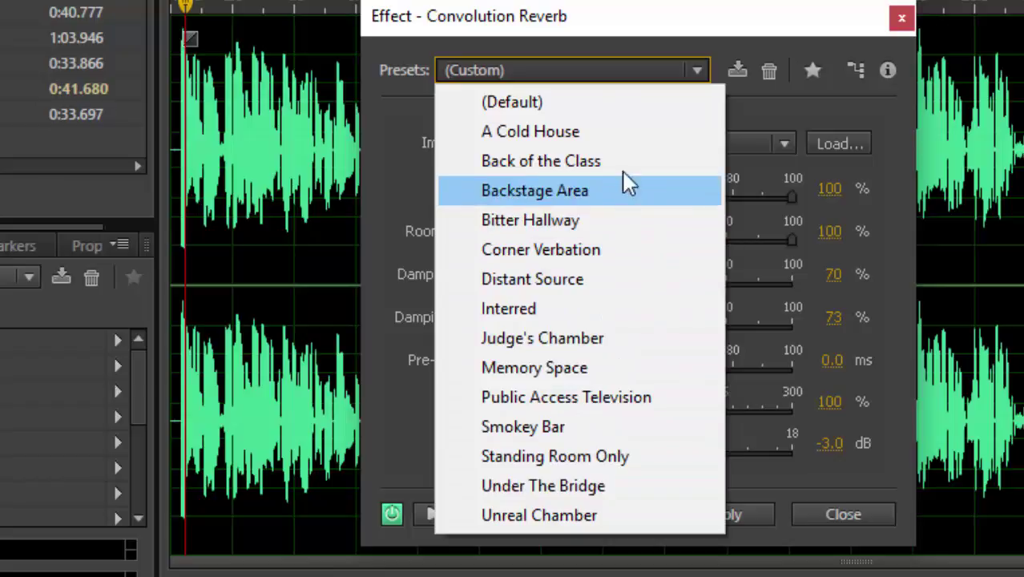
left_click(870, 183)
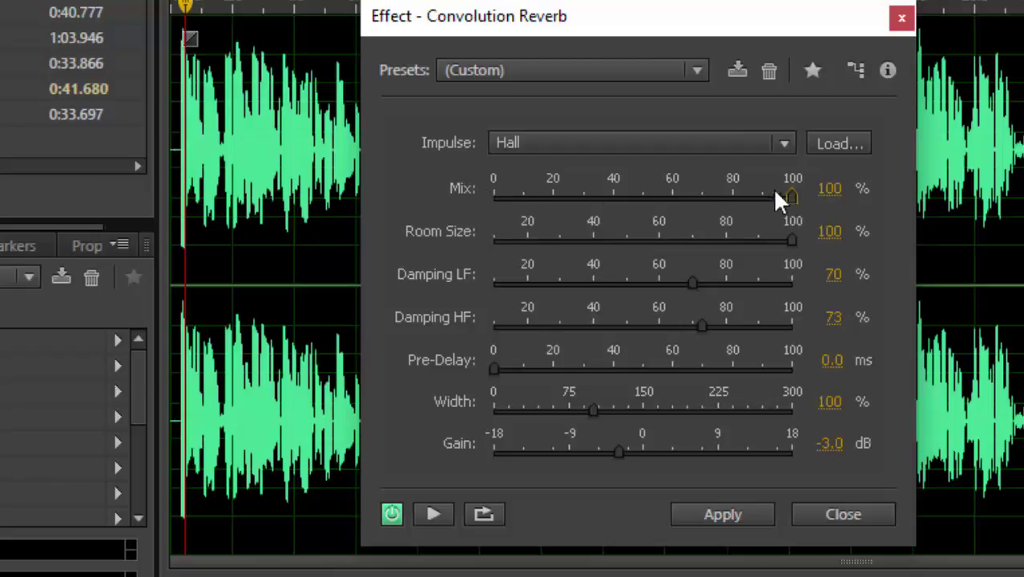
- Set the Convolution Reverb width to 164%, the gain to 1.0 dB and the mix to 64%
left_click_drag(776, 192, 802, 206)
left_click_drag(783, 200, 819, 223)
left_click_drag(596, 405, 655, 421)
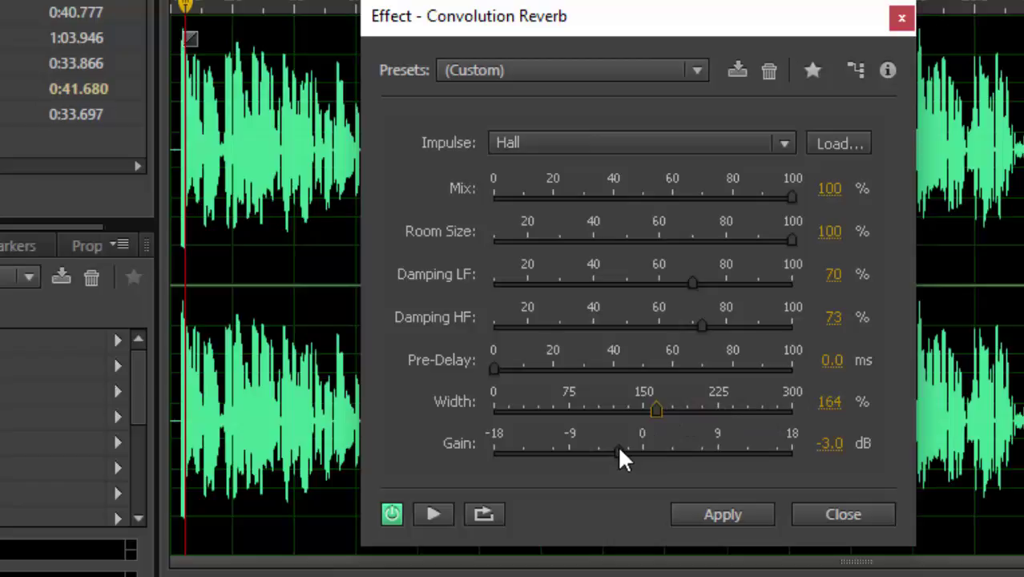
left_click_drag(618, 449, 649, 446)
mouse_move(789, 197)
left_mouse_down()
mouse_move(702, 210)
mouse_move(682, 200)
left_mouse_up()
- Try several Convolution Reverb widths, starting with 205% and ending at 186%
mouse_move(658, 409)
left_mouse_down()
mouse_move(731, 395)
mouse_move(610, 410)
mouse_move(697, 407)
left_mouse_up()
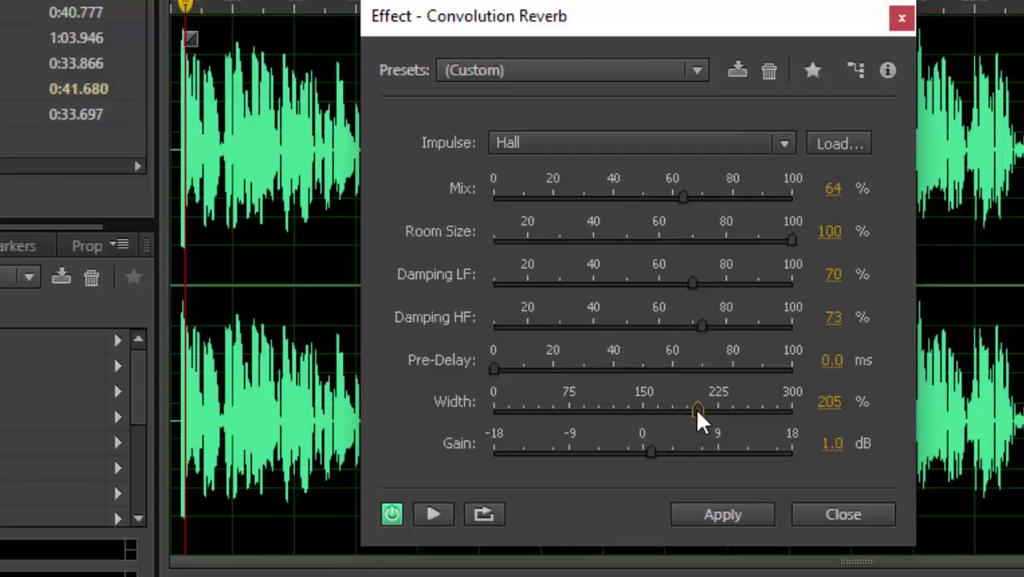
left_click_drag(696, 412, 645, 431)
left_click_drag(639, 405, 671, 410)
mouse_move(667, 405)
left_mouse_down()
mouse_move(632, 403)
mouse_move(676, 401)
left_mouse_up()
- Change the impulse to Inside Shower- Door Closed, view the presets, and close Convolution Reverb without applying it
left_click(705, 143)
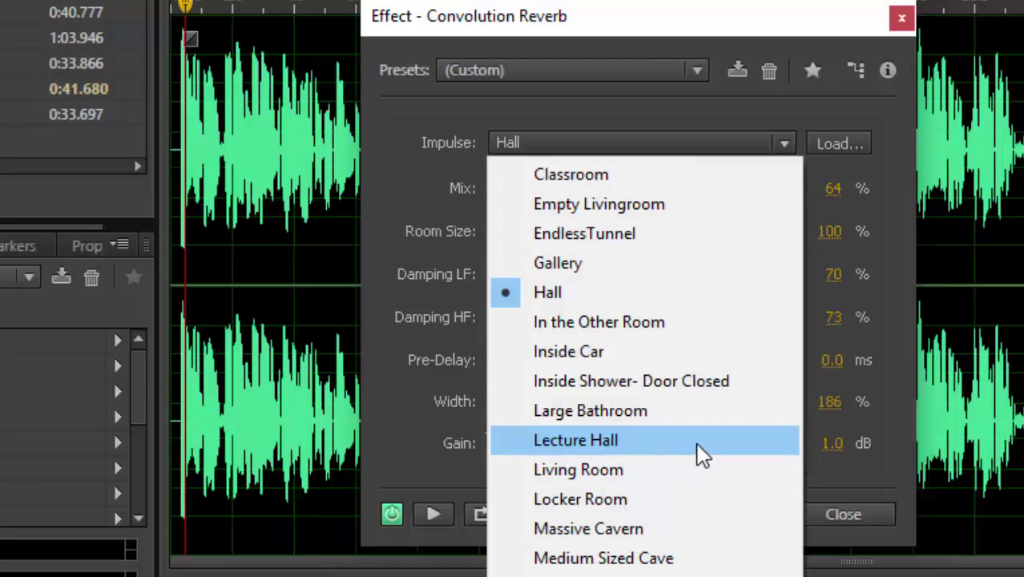
left_click(695, 392)
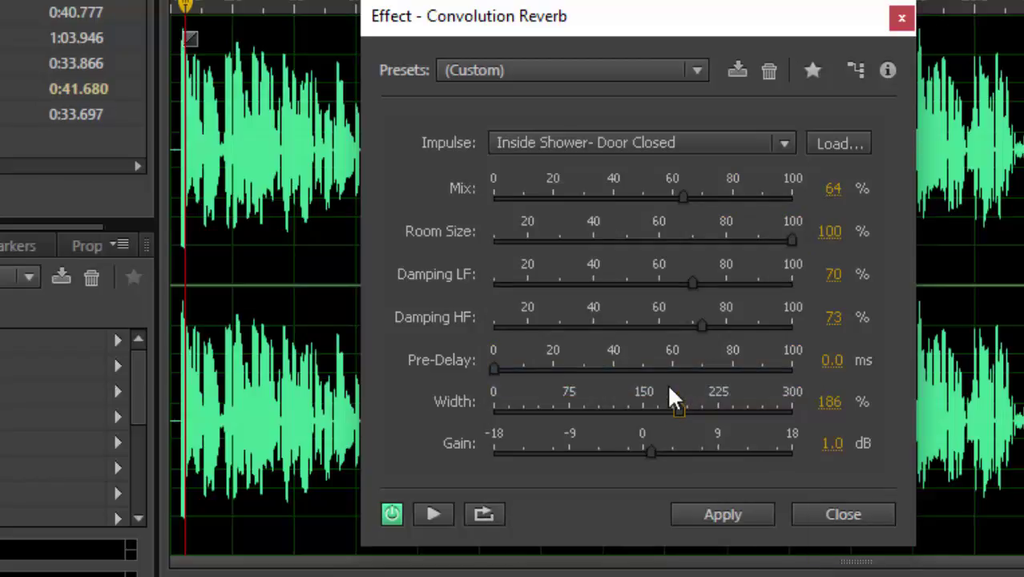
left_click(616, 70)
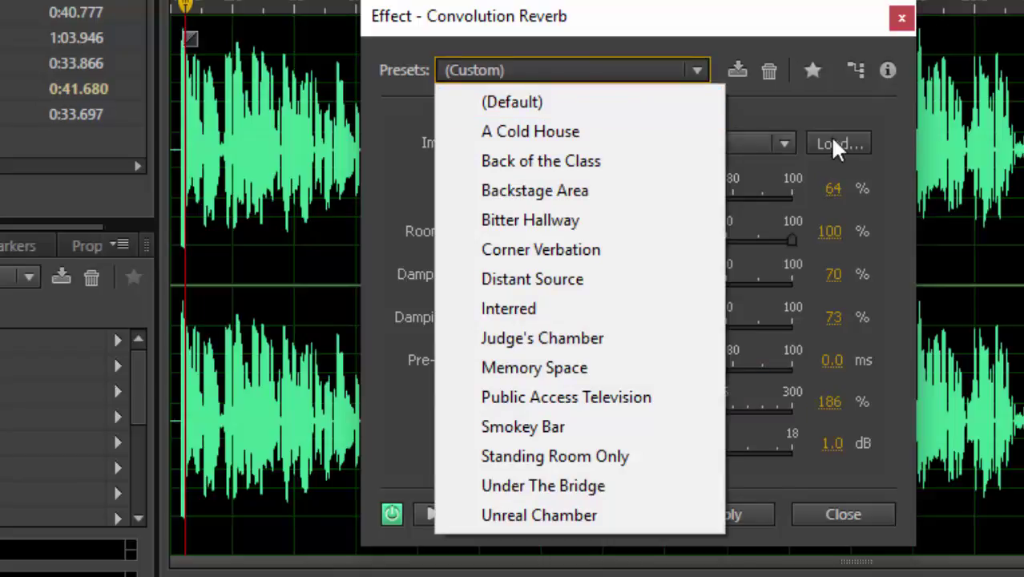
left_click(875, 273)
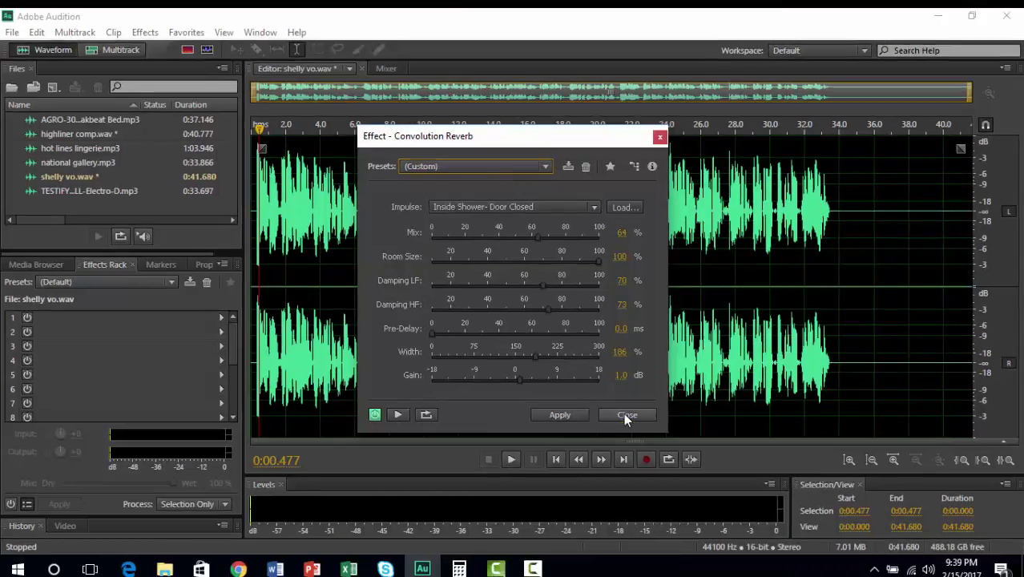
left_click(626, 415)
- Open the Full Reverb effect and set its decay time to 69 ms
left_click(141, 32)
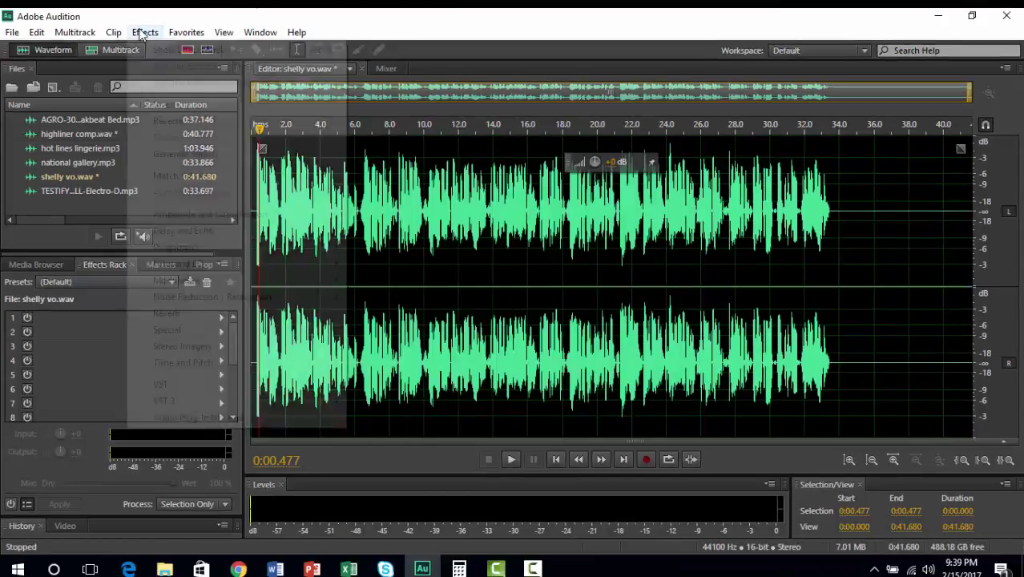
mouse_move(136, 314)
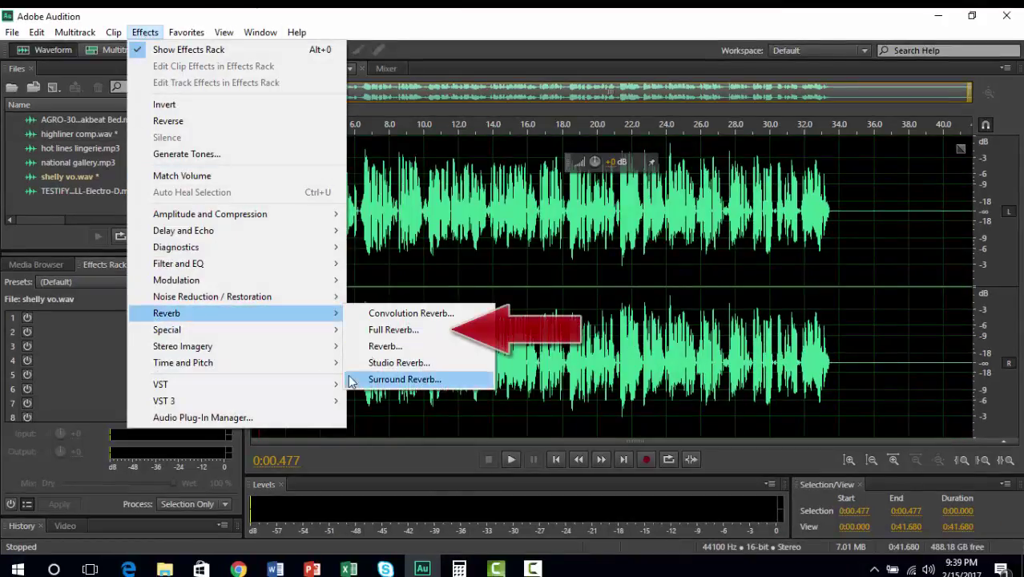
left_click(425, 331)
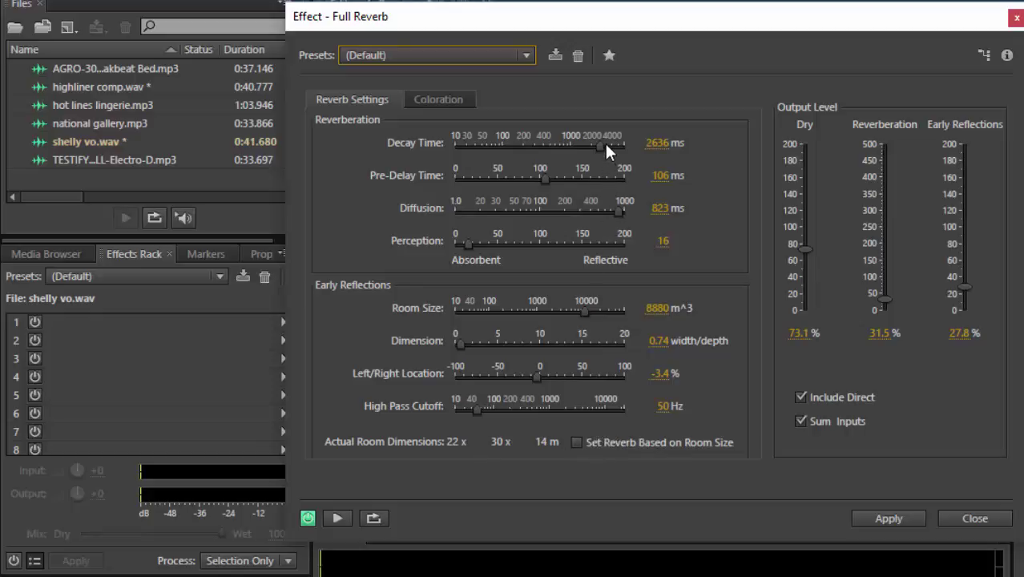
left_click_drag(601, 144, 490, 158)
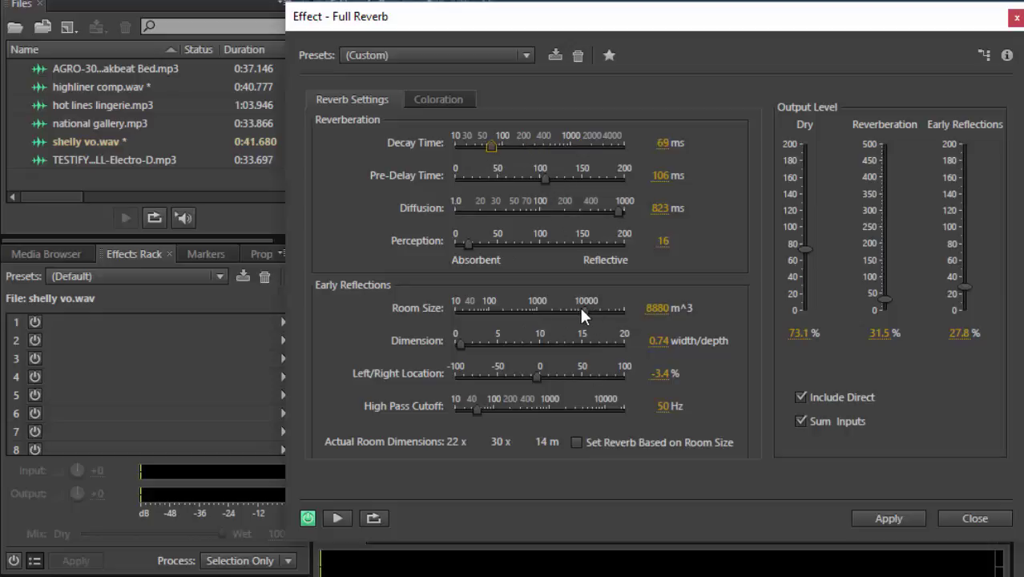
- Adjust the early reflections to a room size of 1761 m^3 and a dimension of 0.05, and shift the left/right location toward the right
left_click_drag(582, 312, 458, 329)
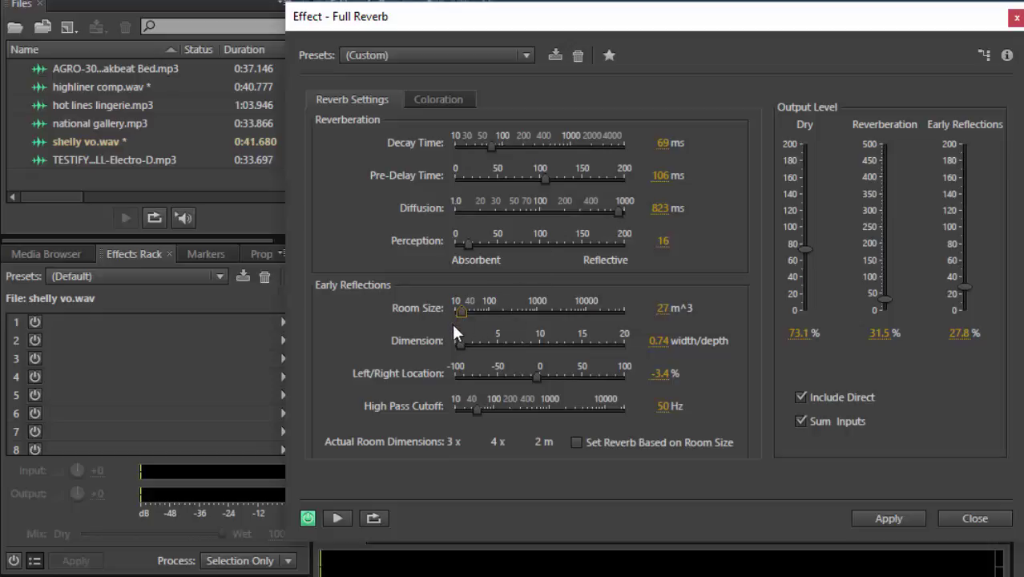
left_click_drag(462, 305, 643, 306)
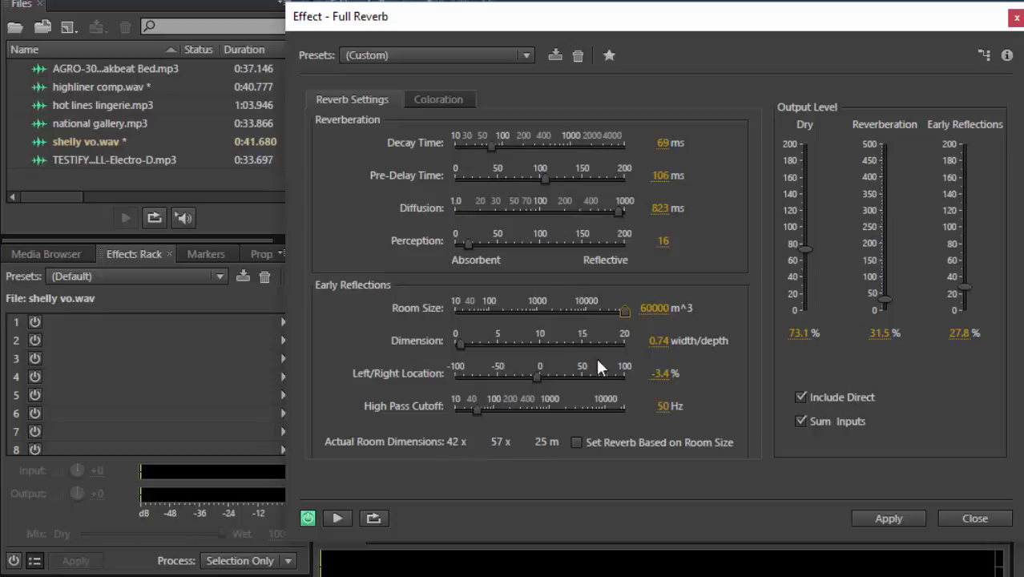
left_click_drag(624, 307, 549, 309)
left_click_drag(458, 343, 461, 367)
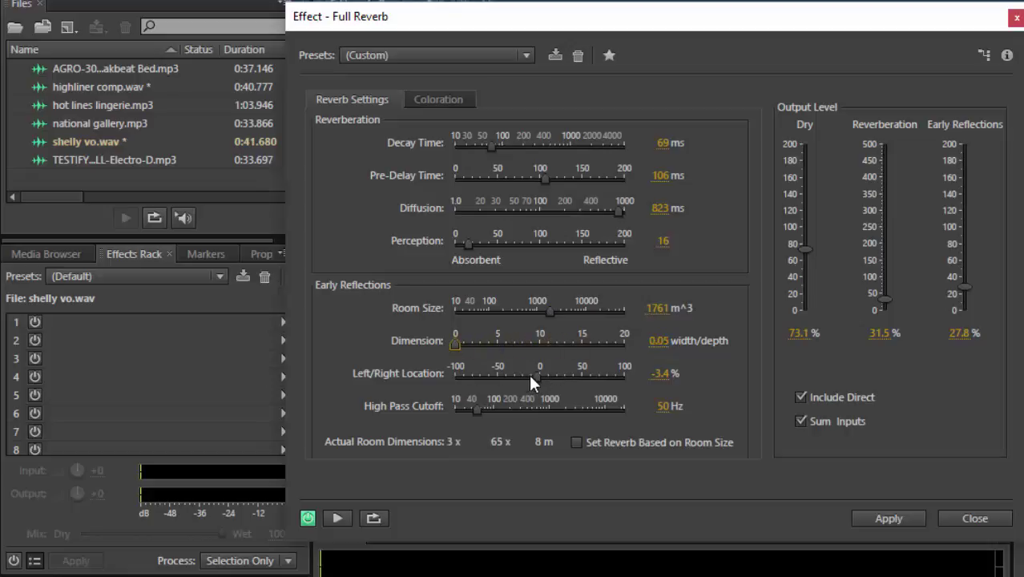
left_click_drag(531, 375, 589, 375)
- Move the coloration's high band to 17674 Hz, -22.37 dB and low band to 57 Hz, -7.63 dB, then close Full Reverb without applying
left_click(450, 100)
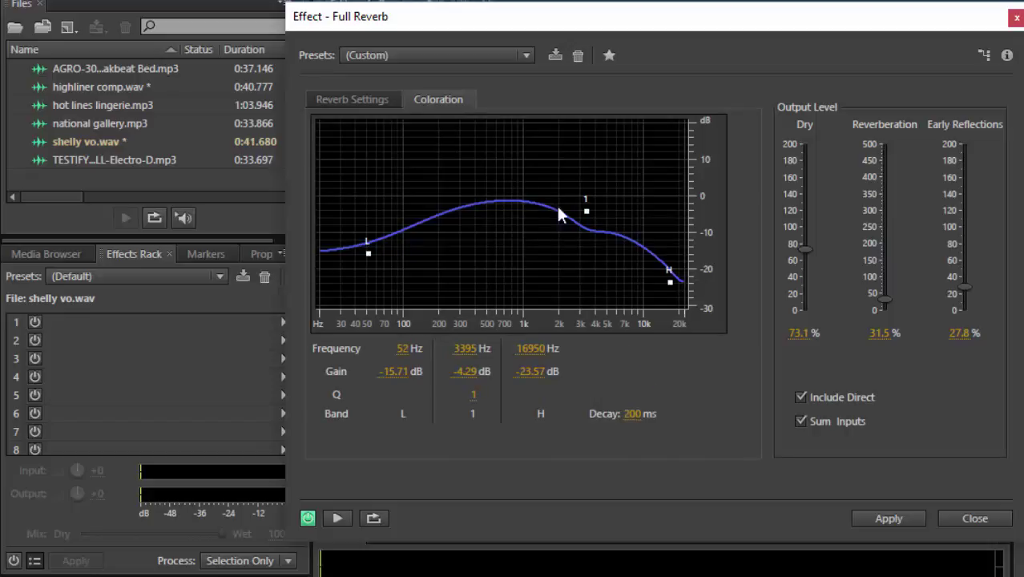
mouse_move(670, 283)
left_mouse_down()
mouse_move(681, 250)
mouse_move(673, 280)
left_mouse_up()
left_click_drag(369, 255, 374, 223)
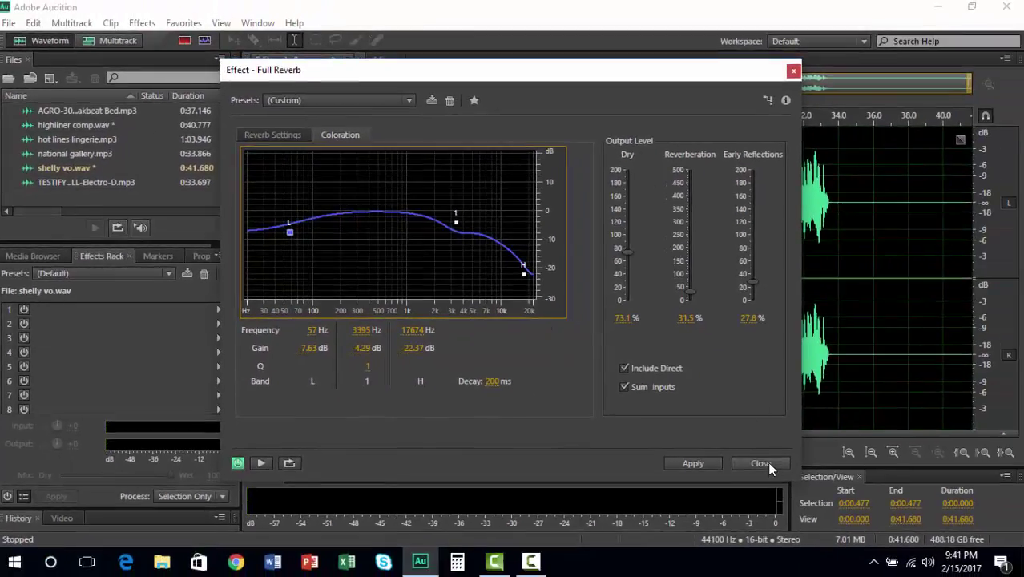
left_click(759, 463)
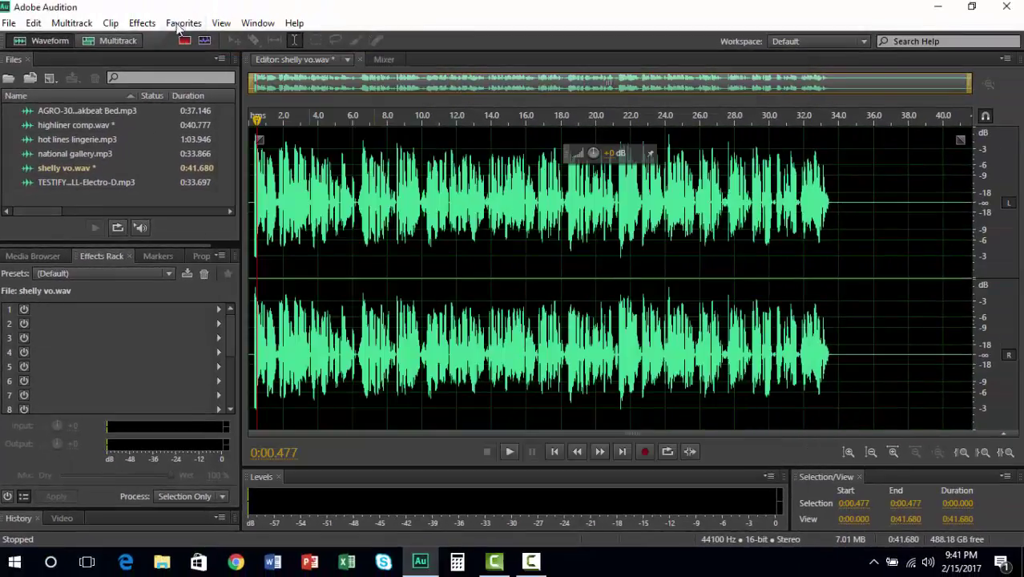
- Open the basic Reverb effect, review its settings and presets, and close it without applying
left_click(142, 22)
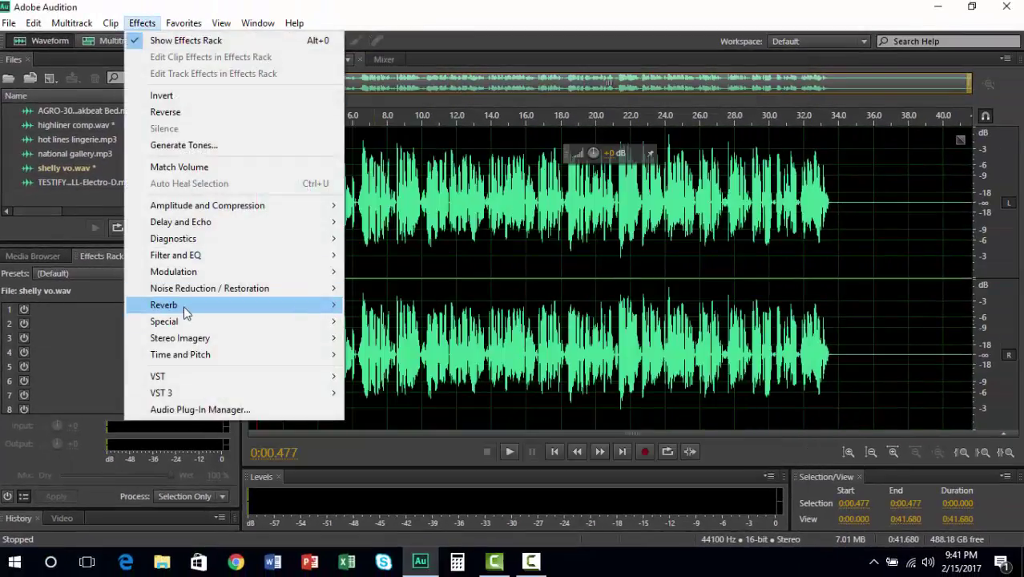
mouse_move(166, 307)
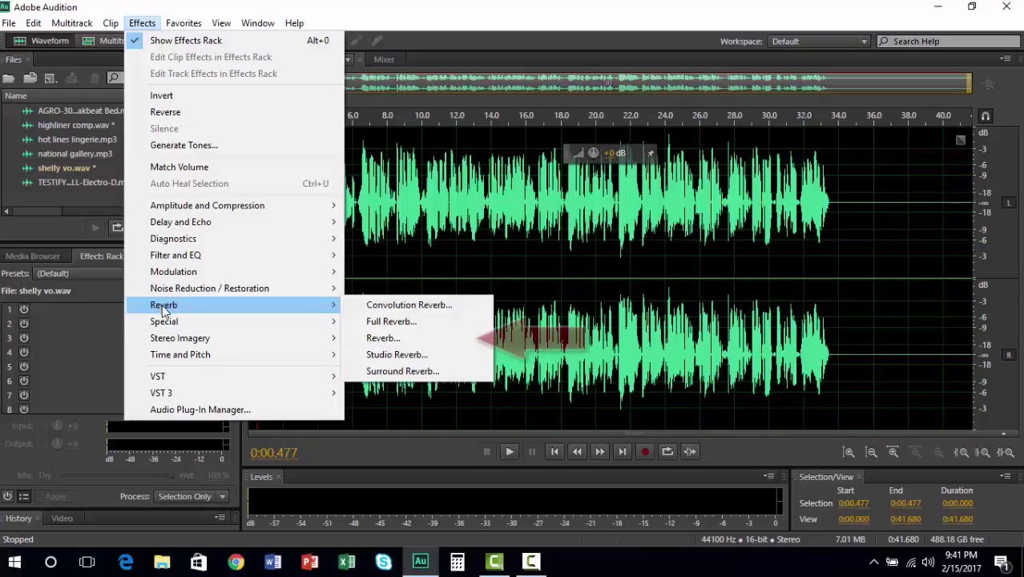
left_click(401, 343)
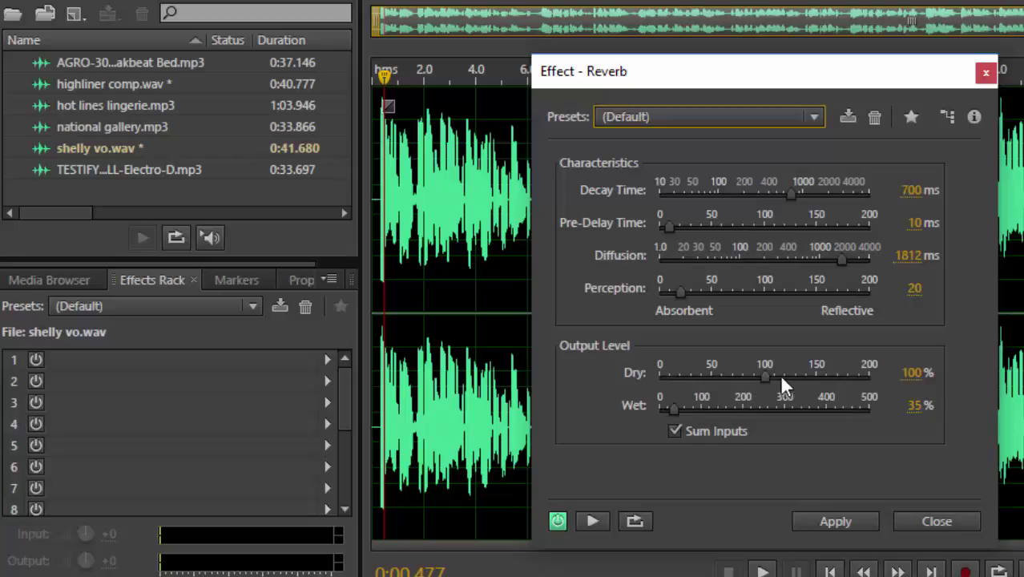
left_click(774, 116)
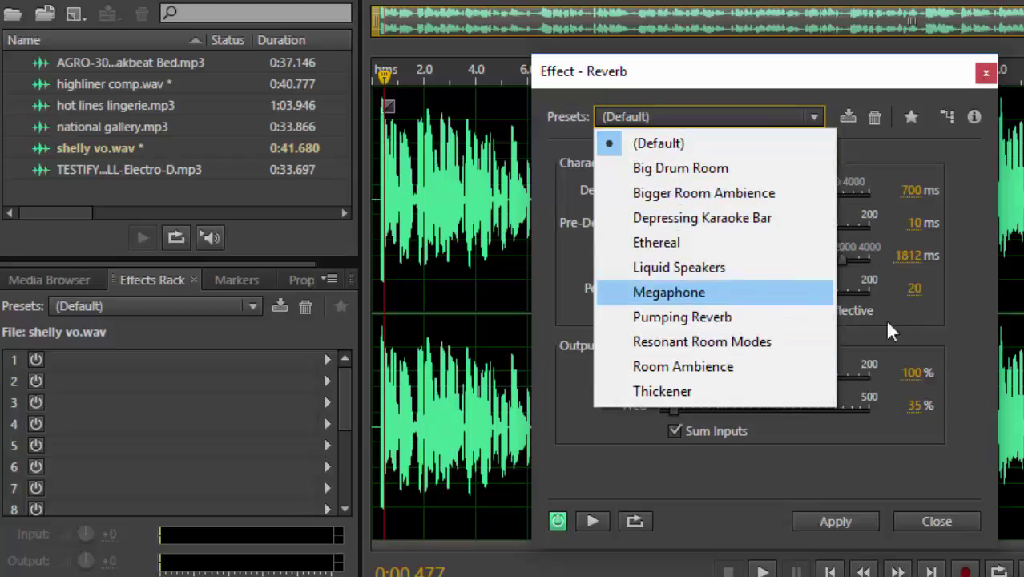
left_click(961, 427)
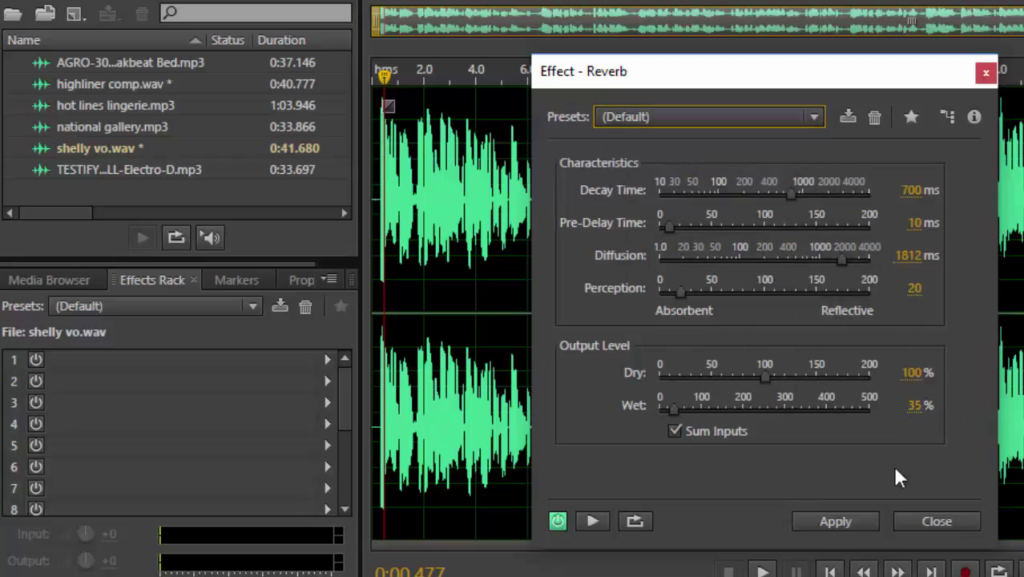
left_click(921, 522)
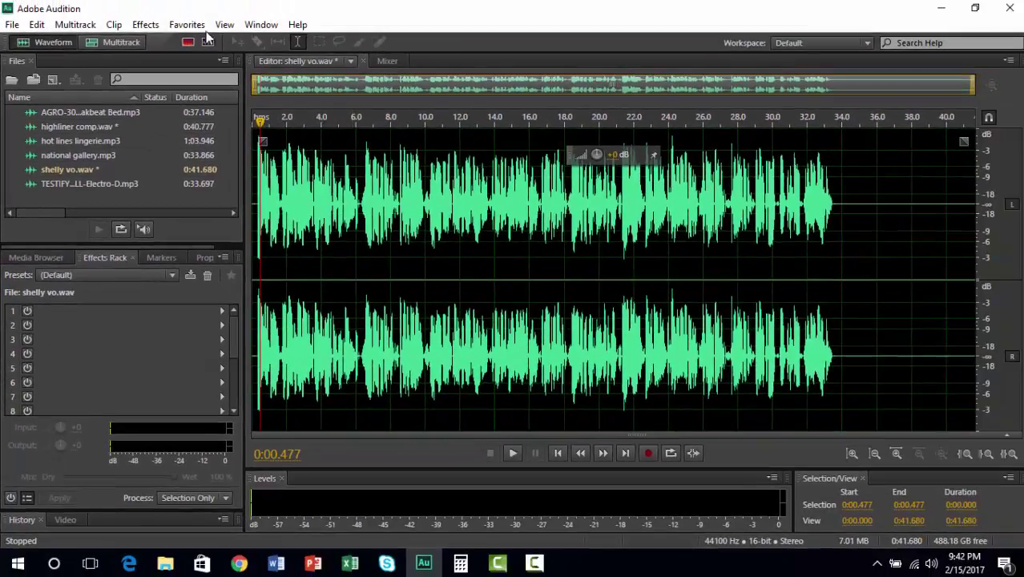
- Open the Studio Reverb effect to examine its characteristics and output level settings
left_click(145, 24)
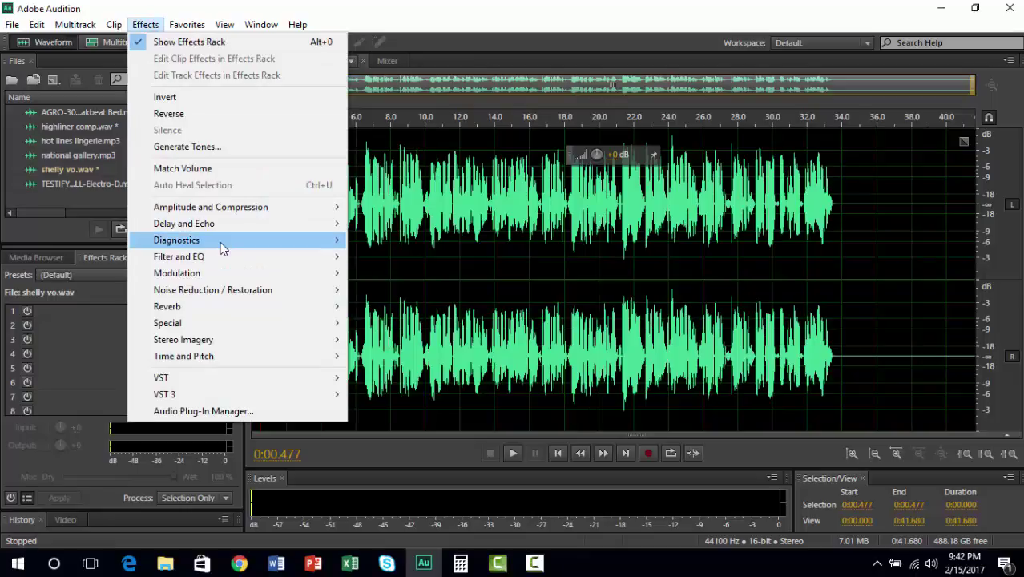
mouse_move(213, 306)
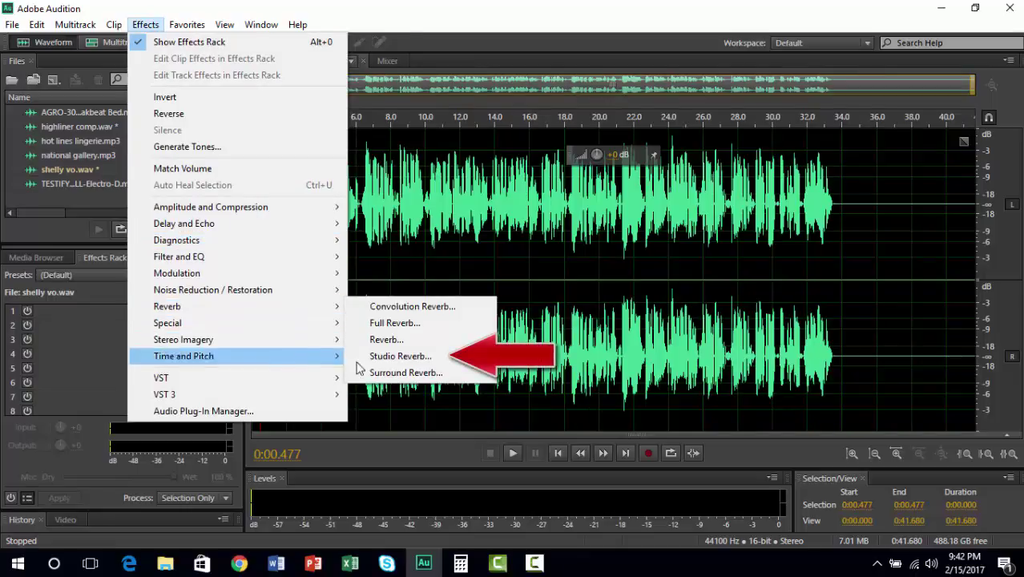
left_click(395, 360)
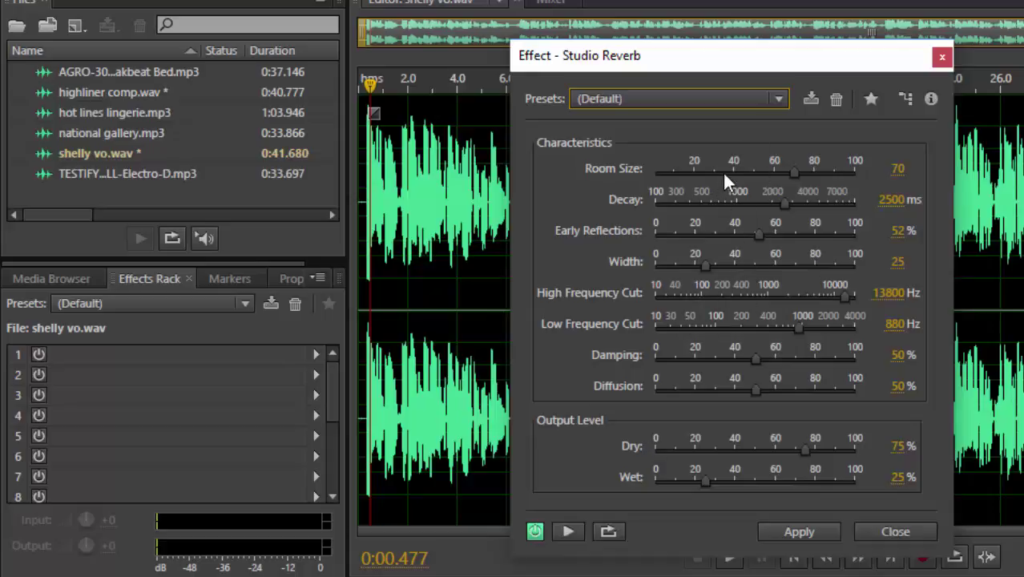
- Close Studio Reverb without applying it, and listen to the unprocessed shelly vo.wav from the beginning to the end of the speech
left_click(721, 97)
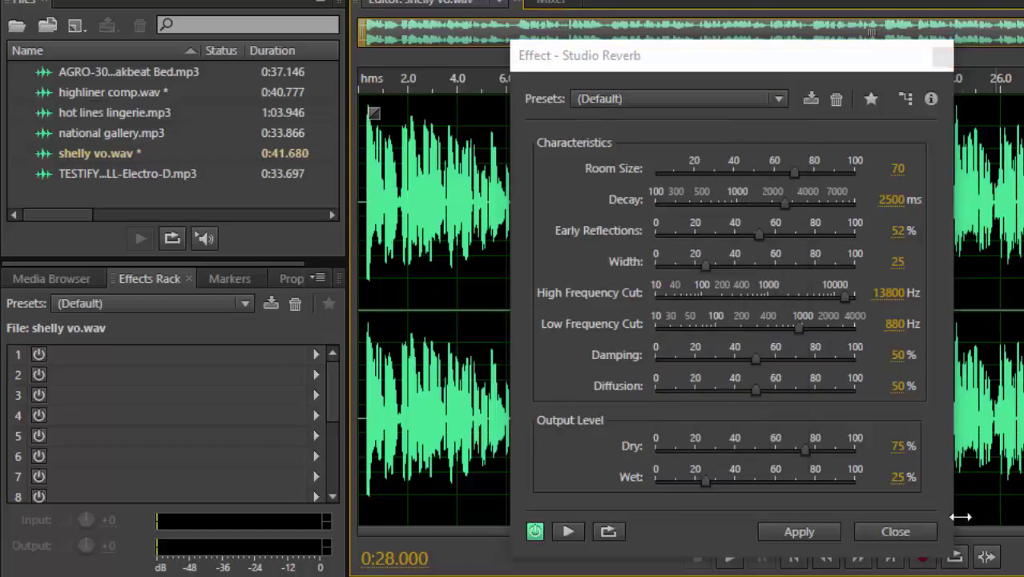
left_click(895, 532)
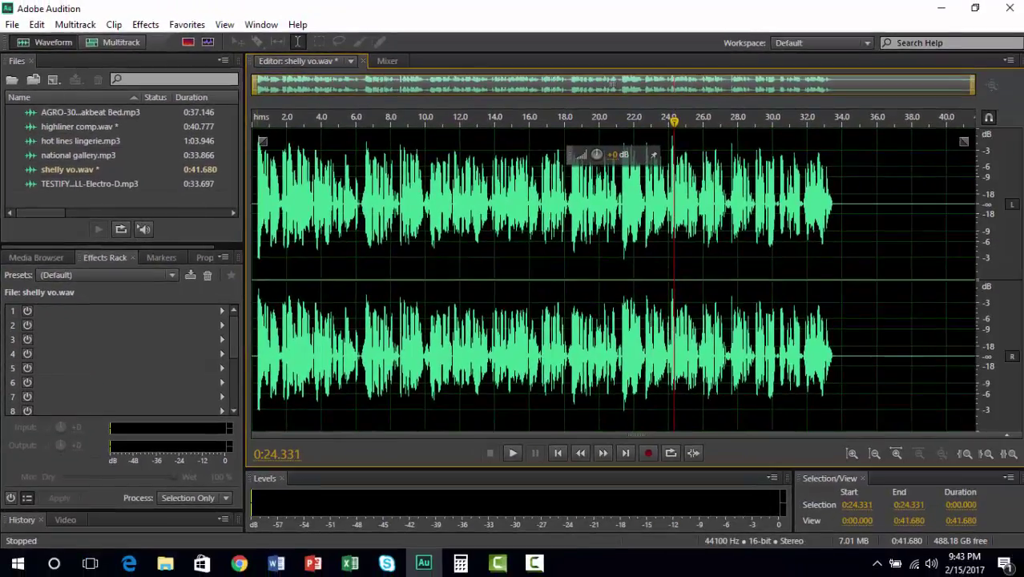
key("Home")
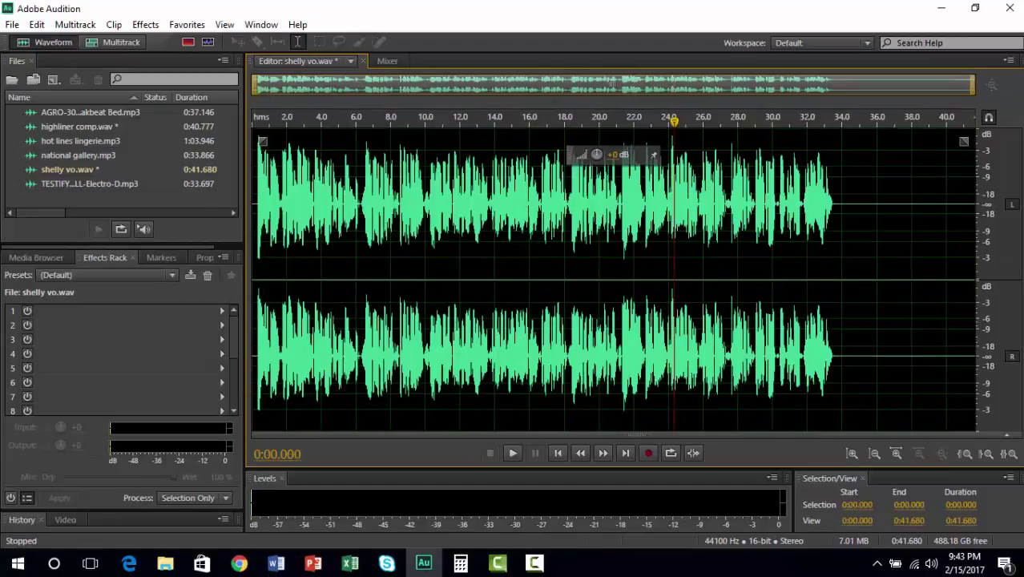
key("space")
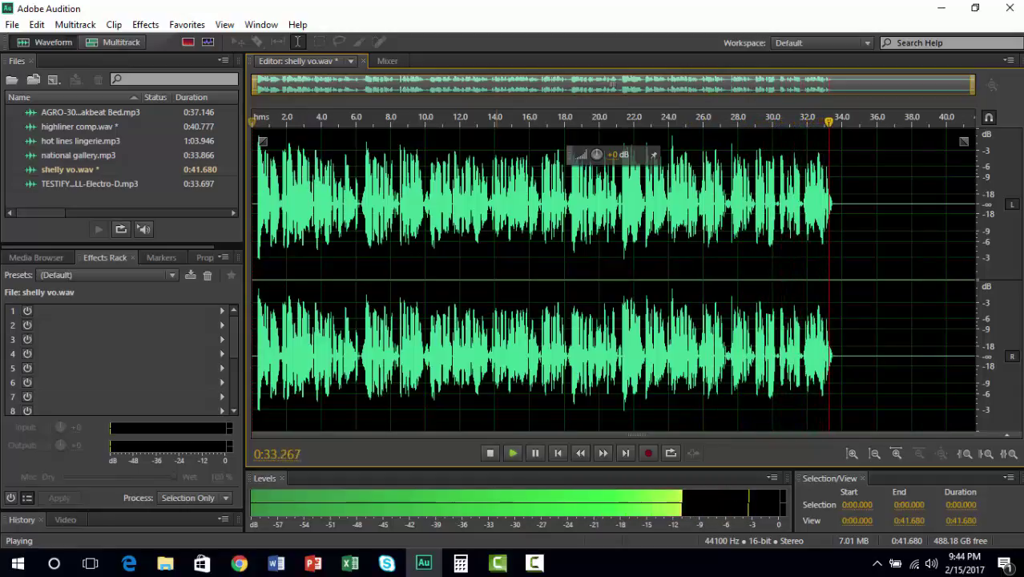
key("space")
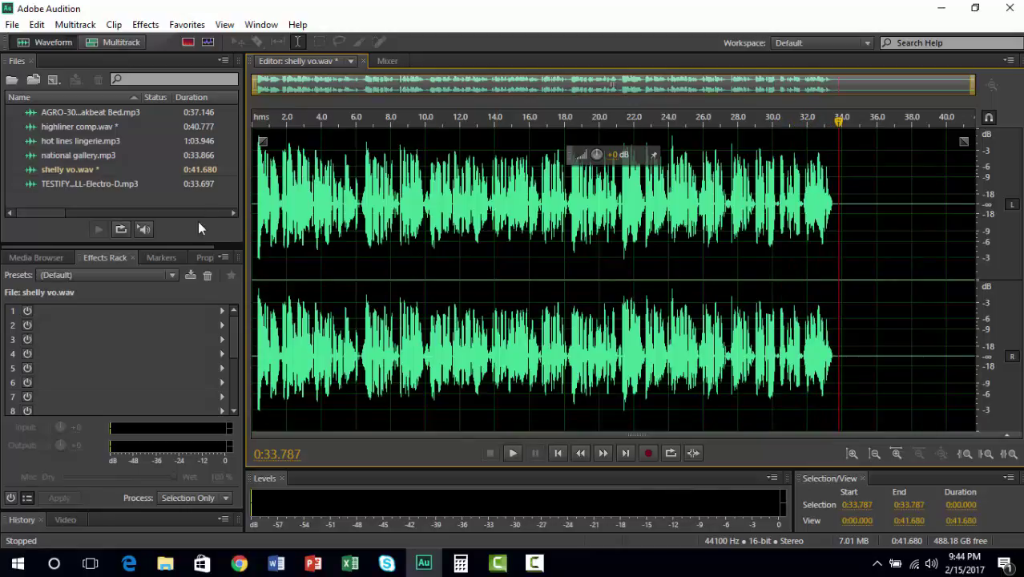
- Return to the start of the voice-over and reopen Studio Reverb with the Room Ambience 1 preset
left_click(258, 241)
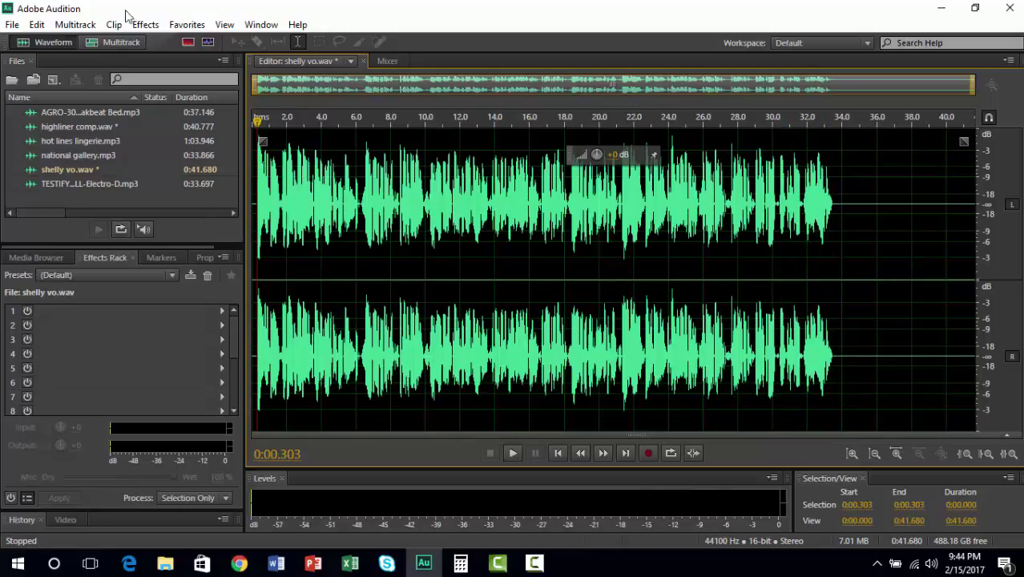
left_click(147, 25)
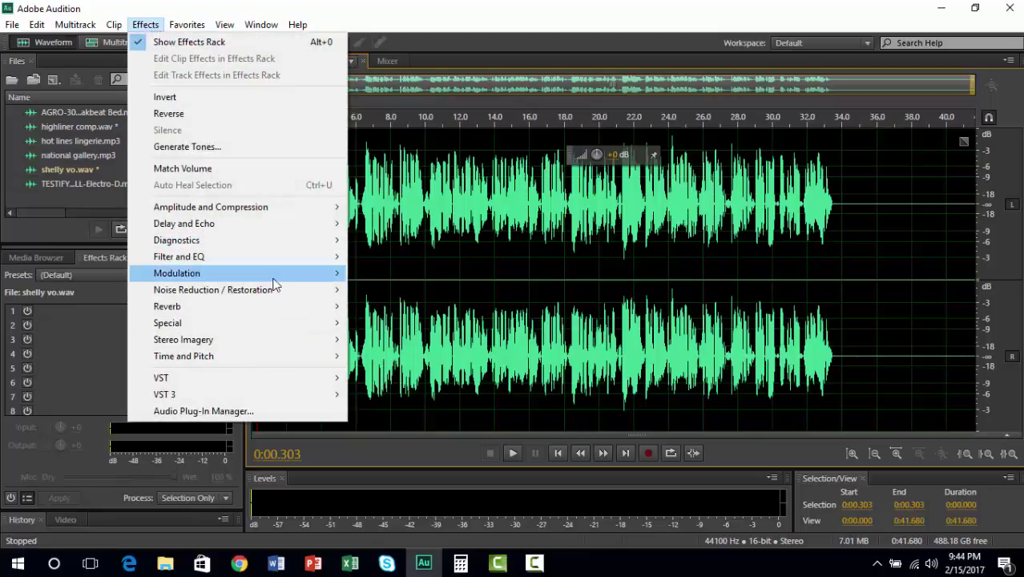
mouse_move(264, 310)
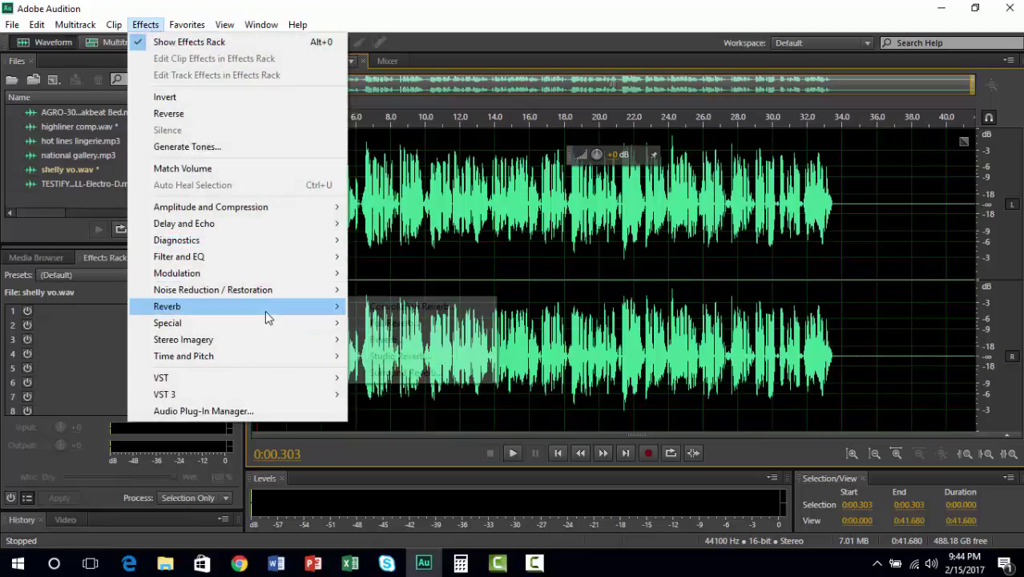
left_click(425, 357)
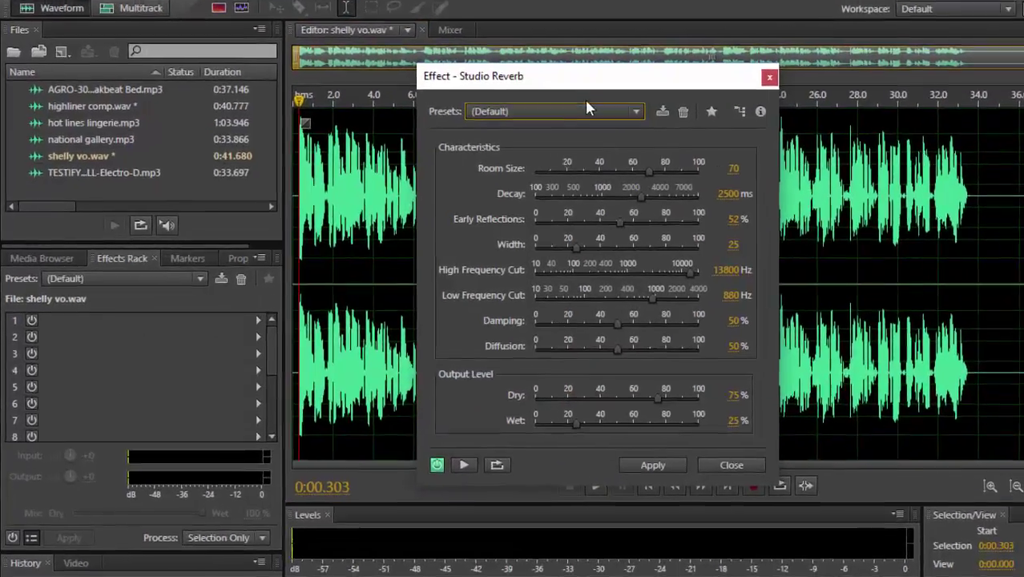
left_click(513, 131)
left_click(715, 318)
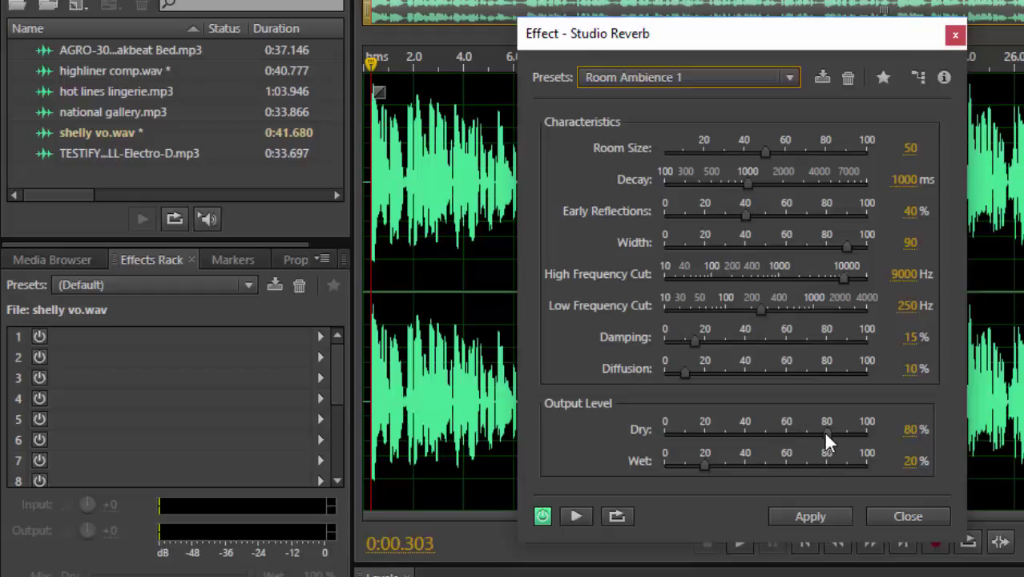
- Set the Studio Reverb output level to 92.5% dry and 51% wet, and preview the result
left_click_drag(826, 435, 882, 425)
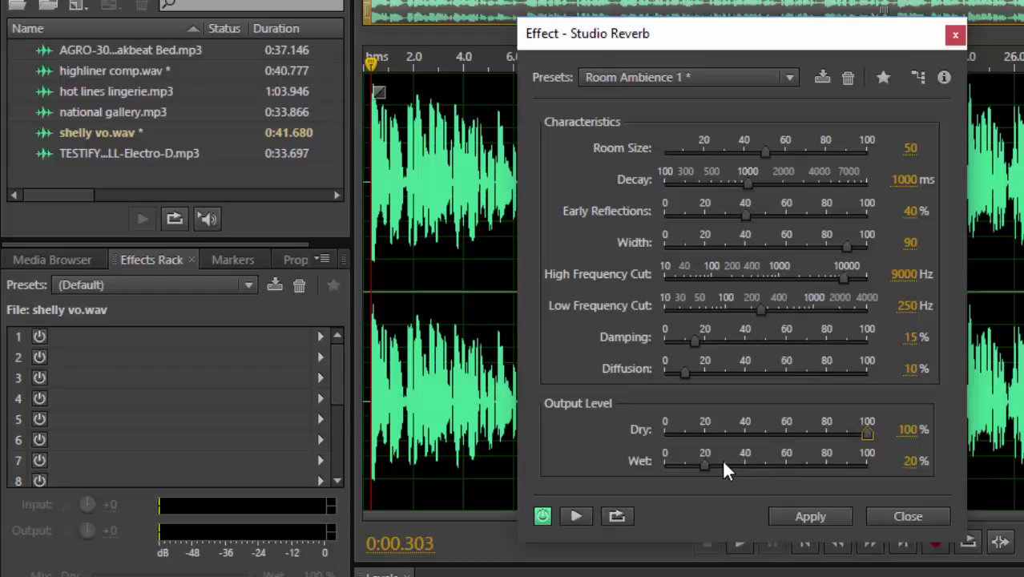
left_click_drag(866, 438, 849, 439)
left_click_drag(702, 462, 767, 465)
left_click(577, 515)
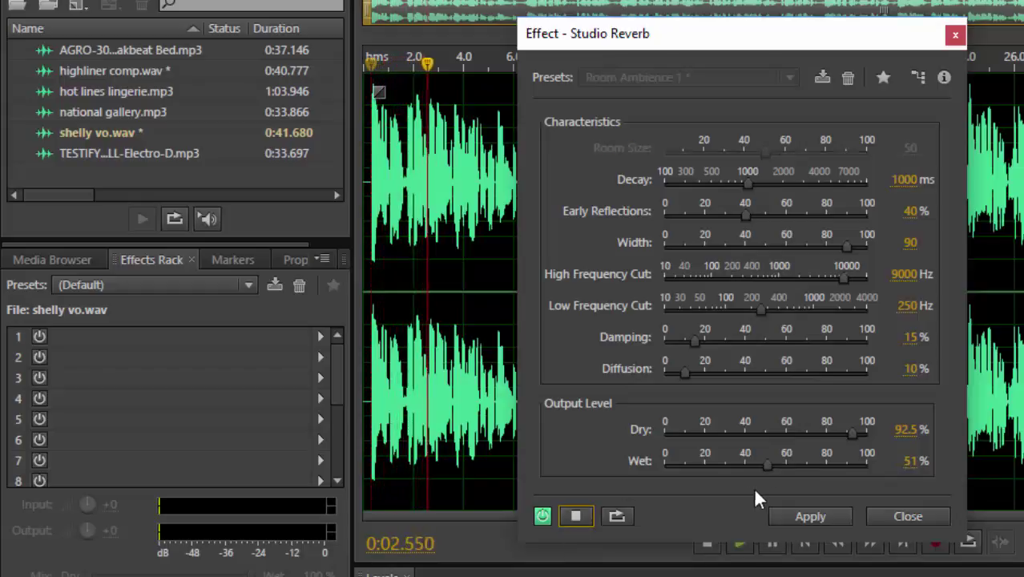
key("space")
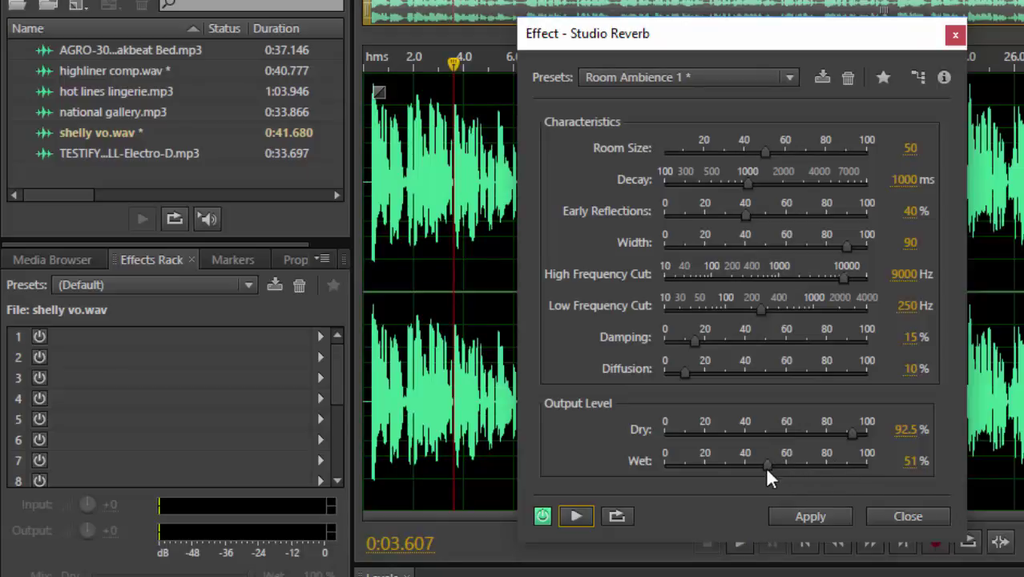
- Lower the wet output level to 22.7% and preview the voice-over again
left_click(766, 468)
left_click_drag(765, 468, 707, 492)
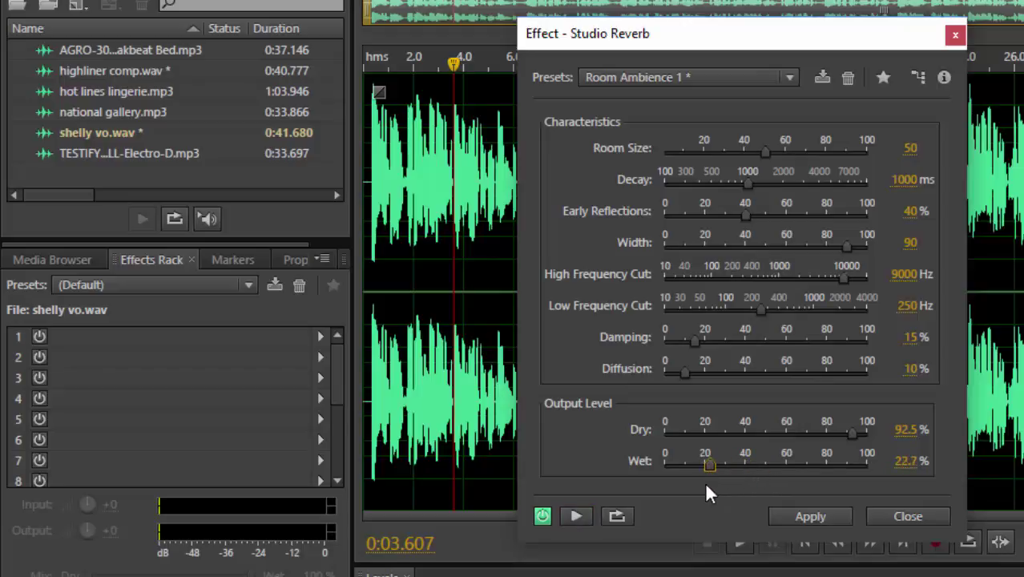
left_click(577, 518)
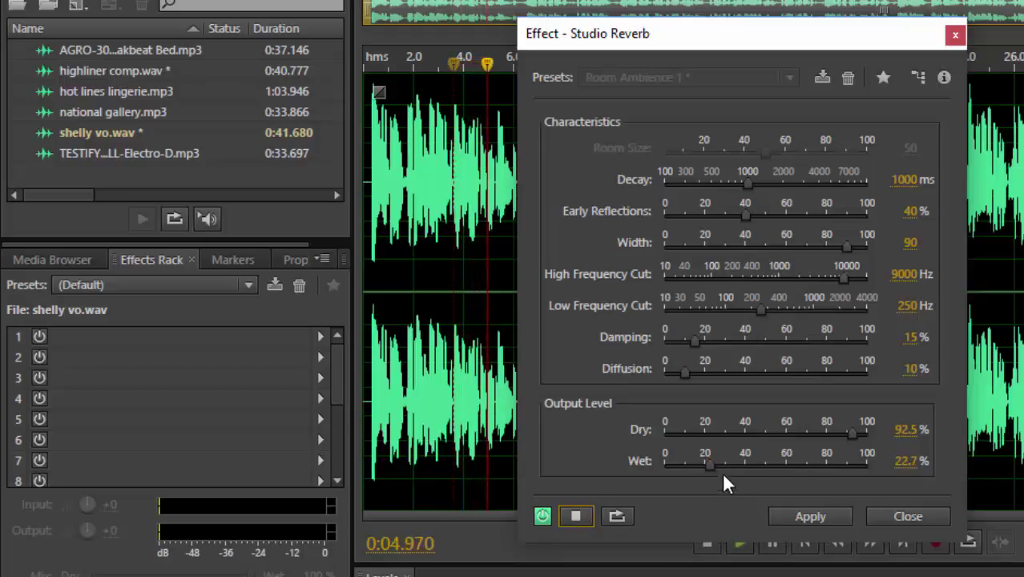
left_click(575, 517)
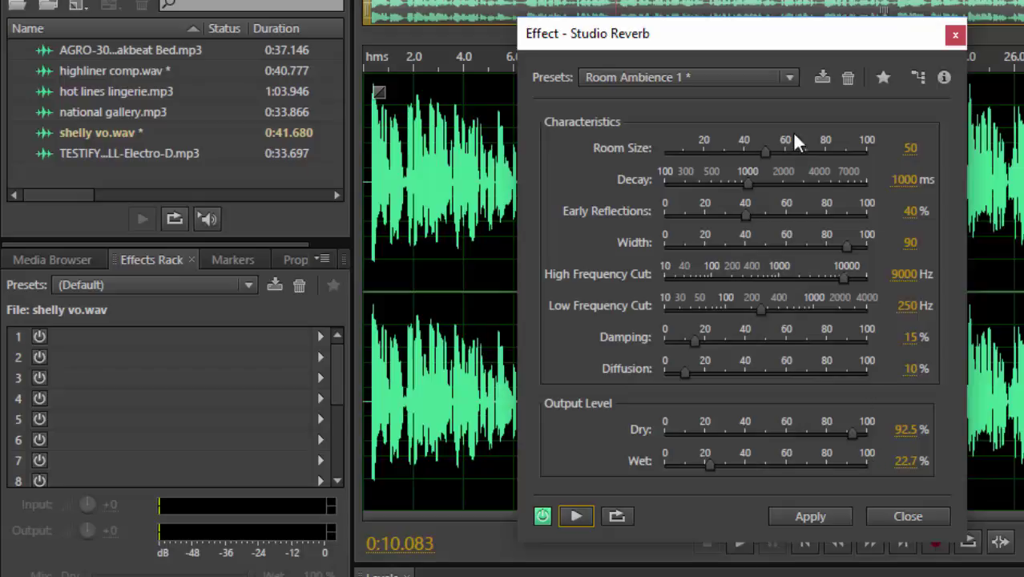
- Load the Vocal Reverb (large) preset and start previewing it from the beginning of the file
left_click(757, 78)
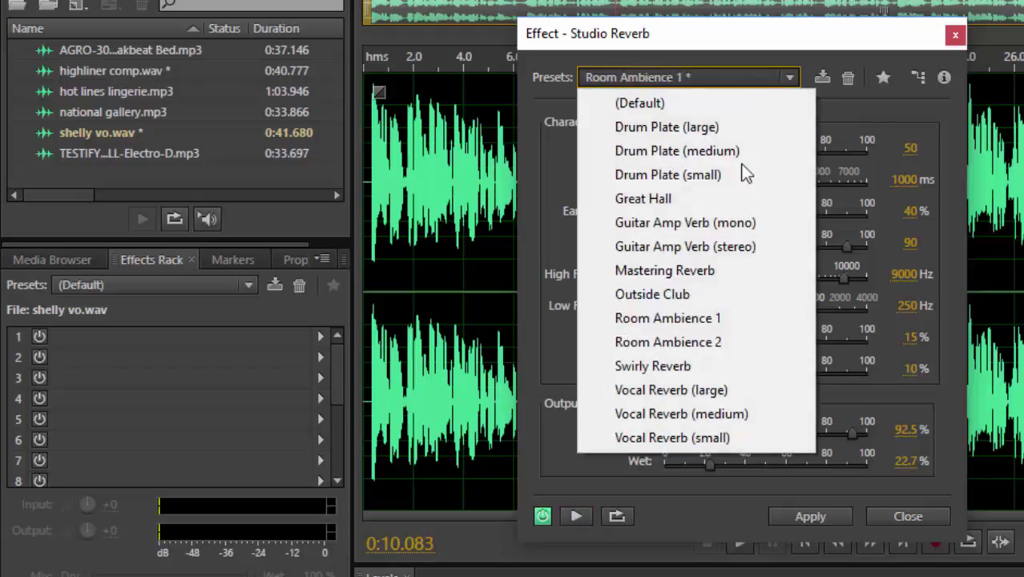
left_click(704, 392)
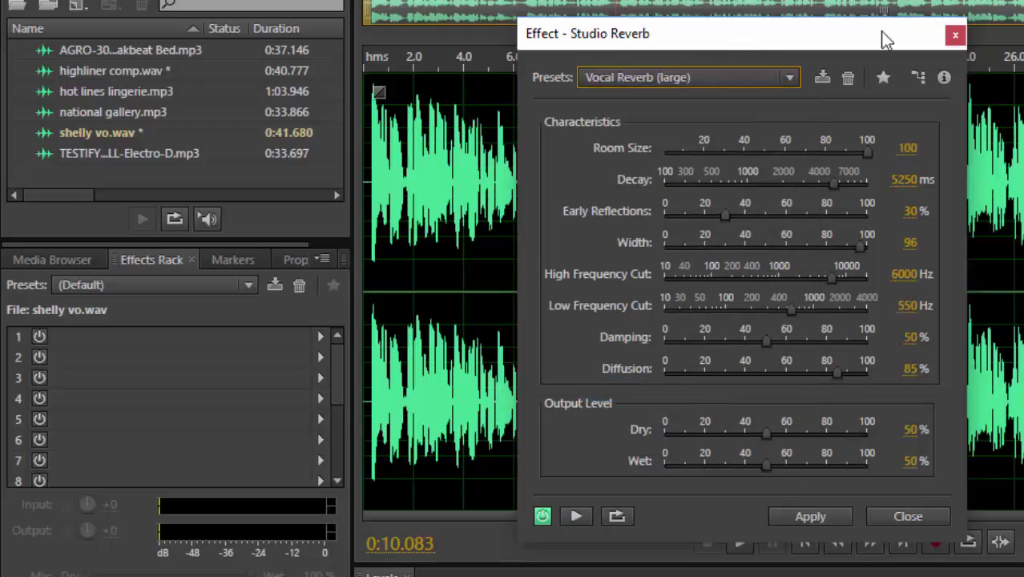
left_click(368, 80)
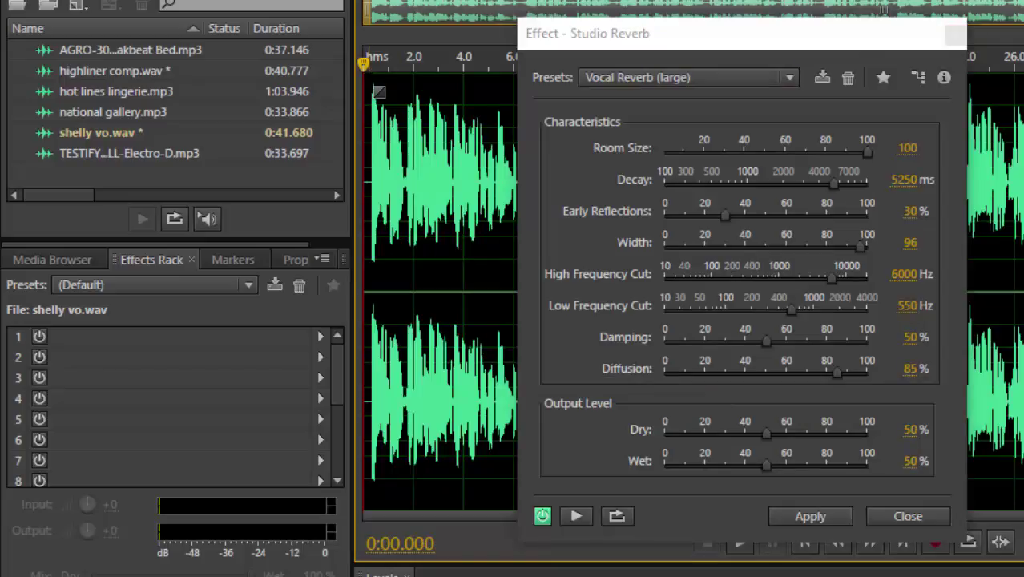
key("space")
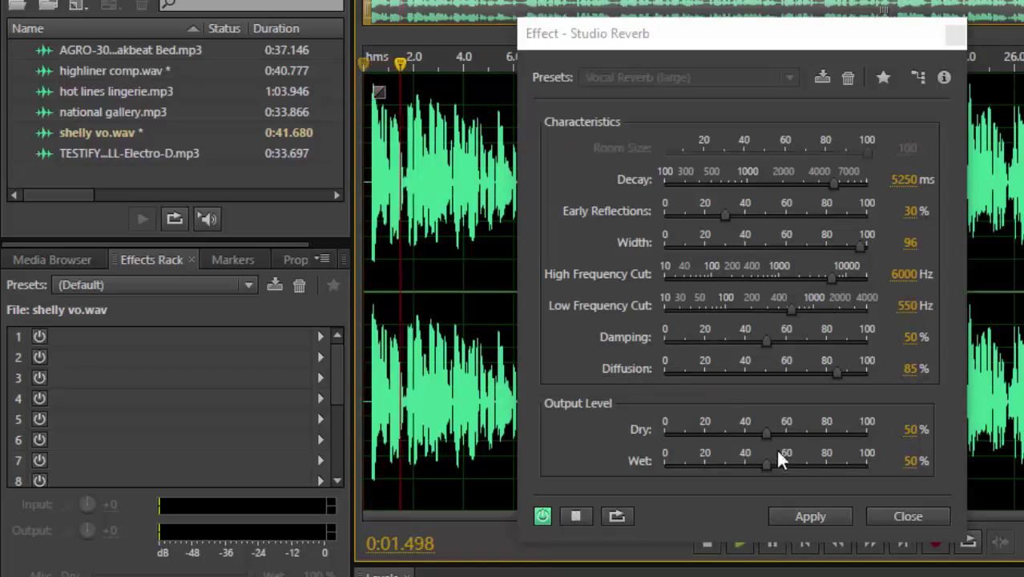
- Raise the output level to 100% dry and 82.6% wet while the preview plays, then stop playback
left_click_drag(758, 431, 868, 424)
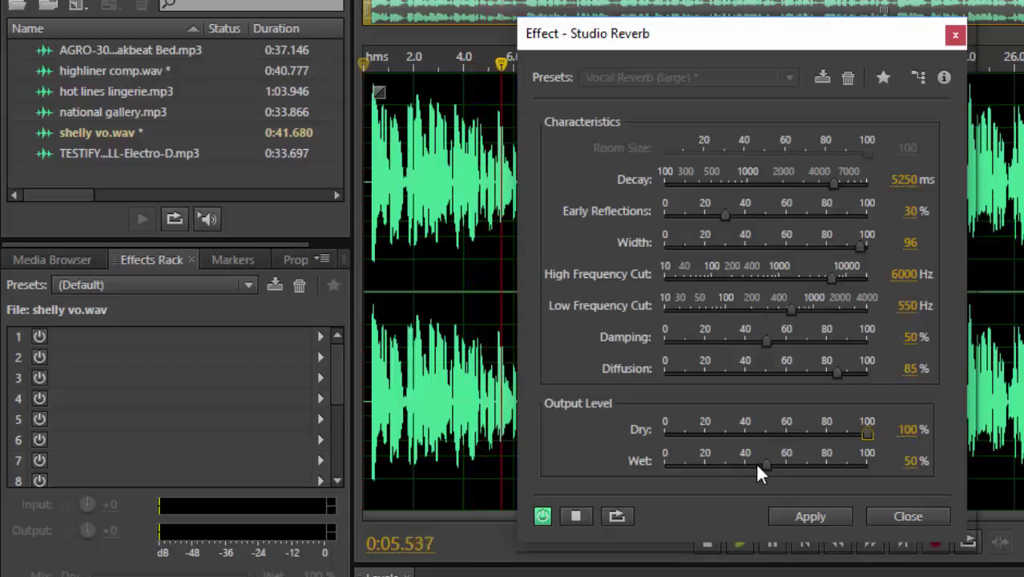
left_click_drag(762, 461, 831, 437)
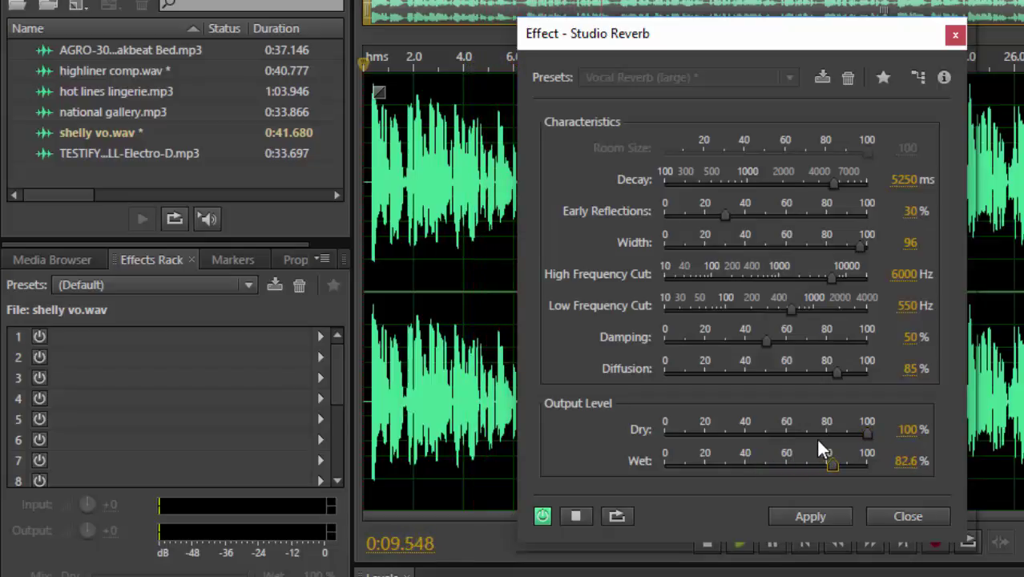
left_click(575, 515)
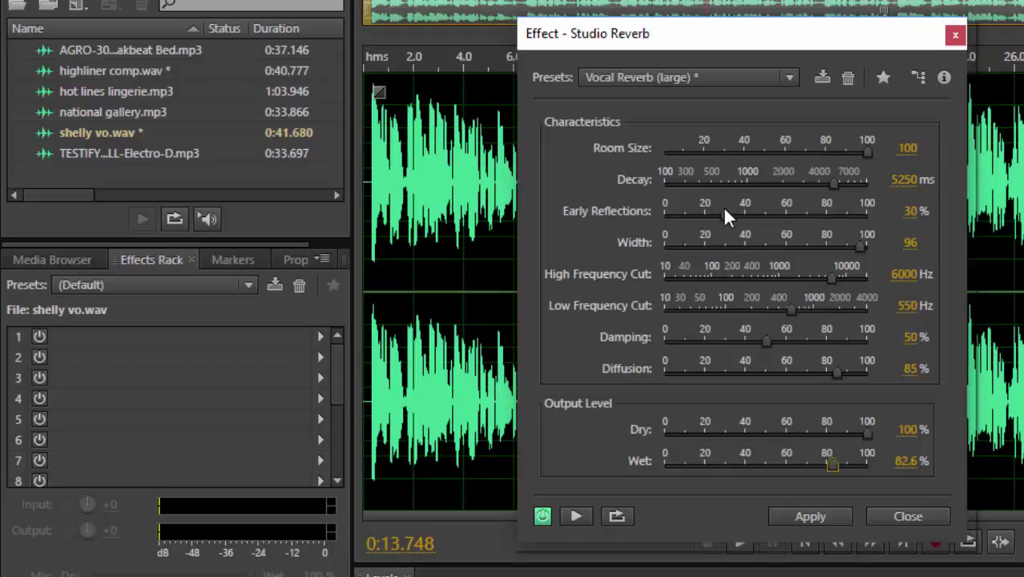
- Raise the early reflections to 84% during a preview of the voice-over
key("space")
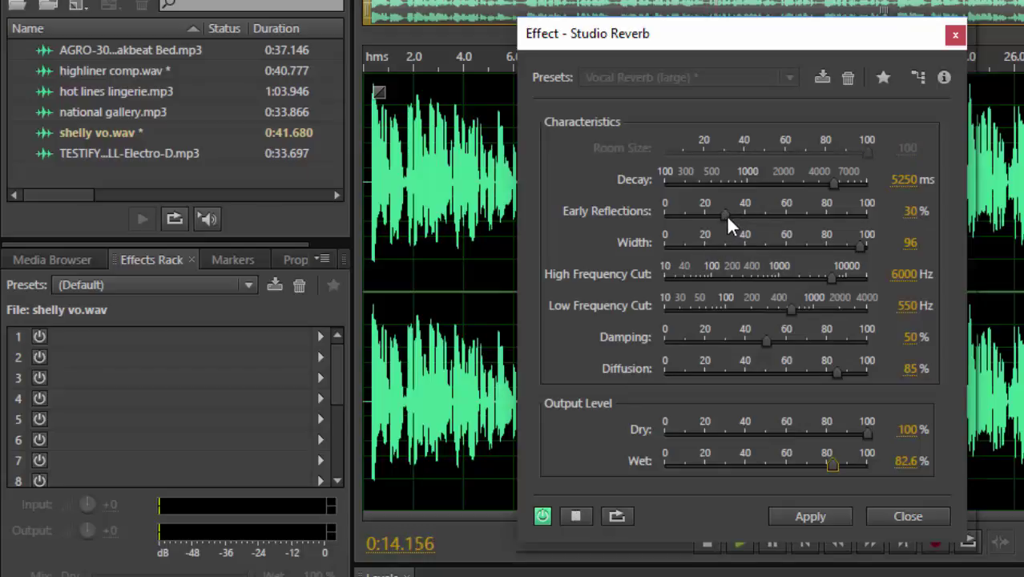
left_click_drag(724, 213, 832, 218)
key("space")
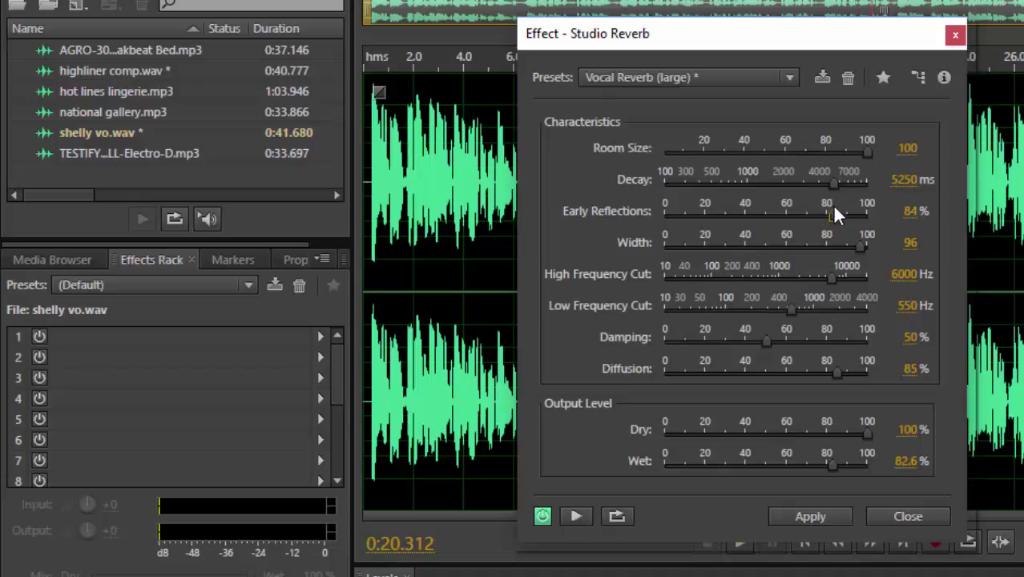
- Set early reflections to 34.5%, diffusion to 65.7%, damping to 75.1% and the high frequency cut to 1709 Hz
left_click_drag(831, 210, 734, 216)
left_click_drag(829, 370, 796, 374)
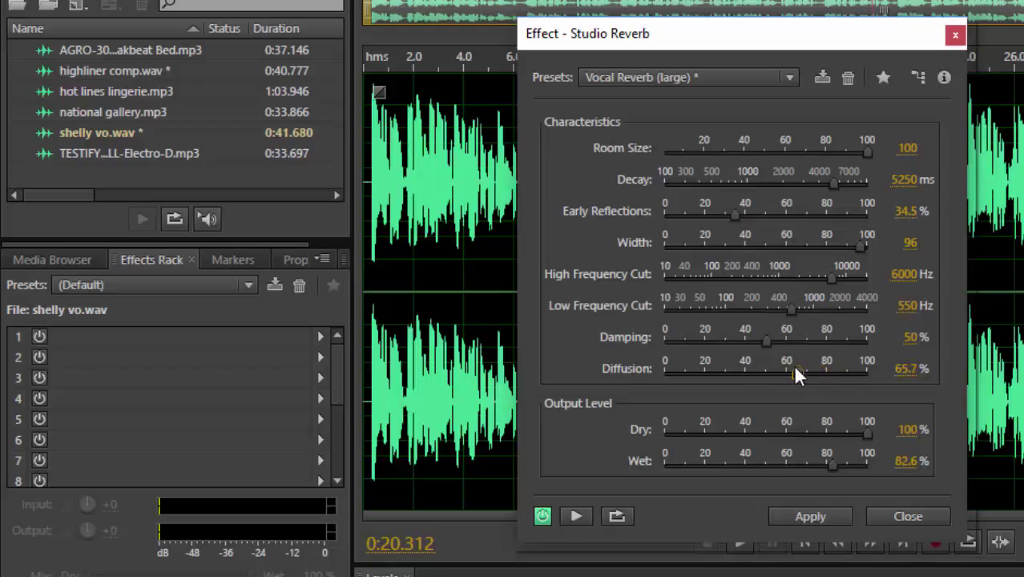
left_click_drag(769, 337, 822, 337)
left_click_drag(835, 276, 801, 282)
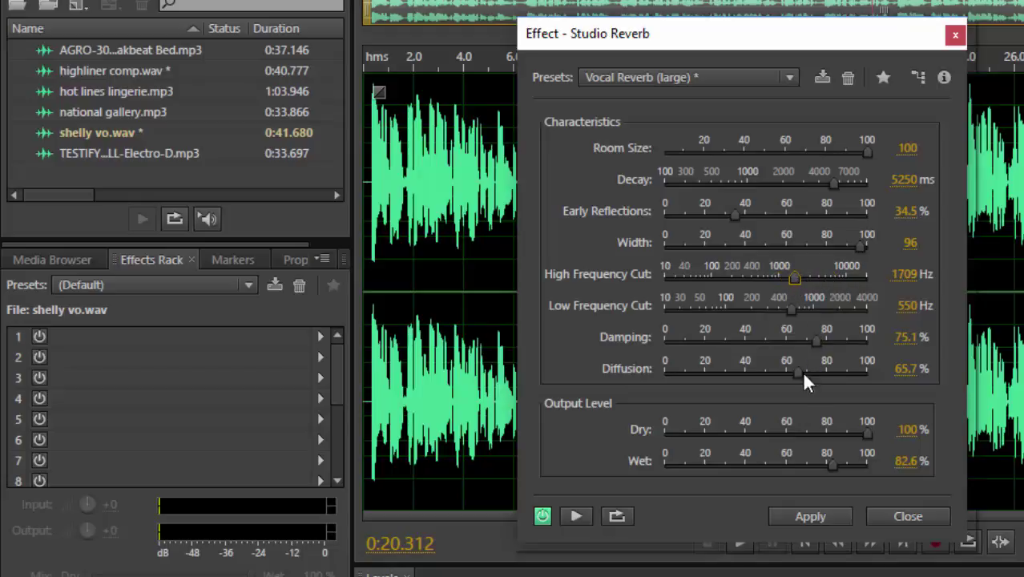
- Preview the changed reverb while lowering the wet level to 67.1%, then close Studio Reverb without applying it
key("space")
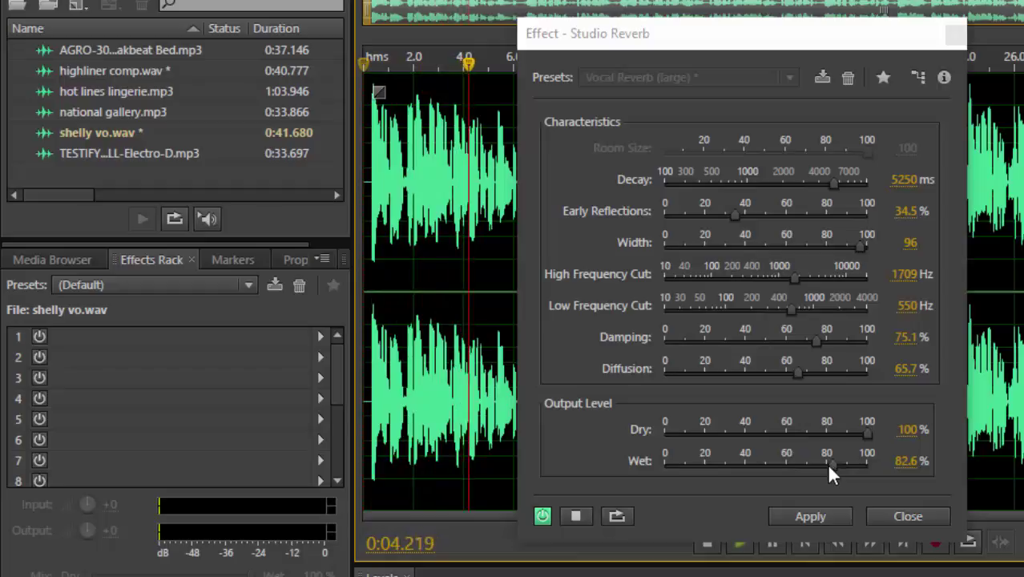
left_click_drag(826, 462, 795, 463)
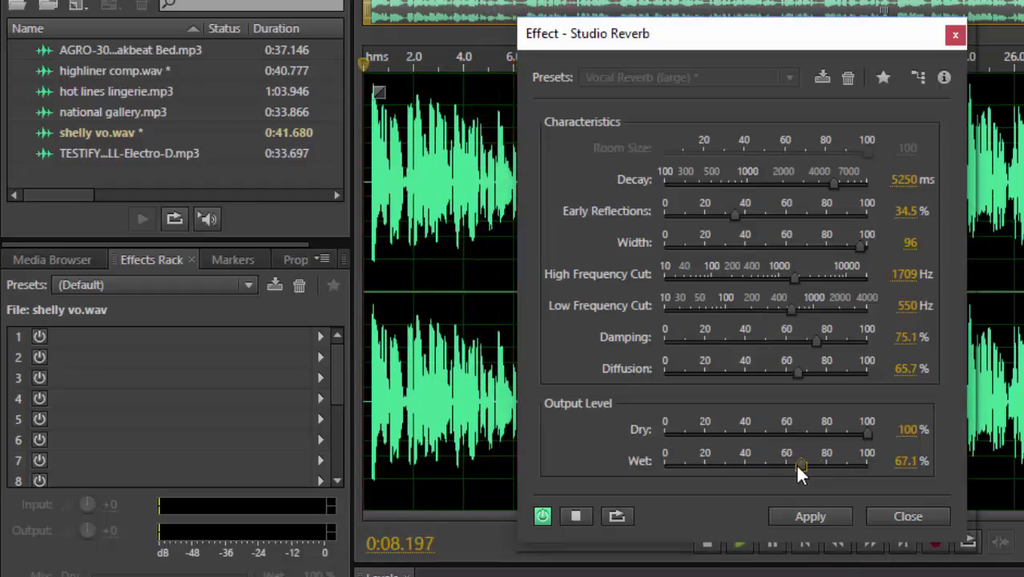
key("space")
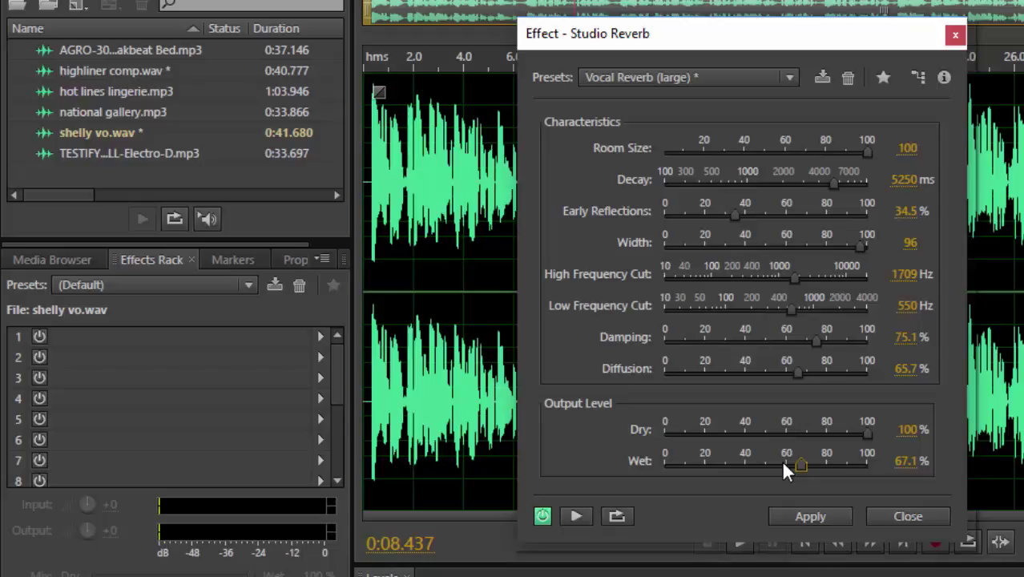
left_click(885, 513)
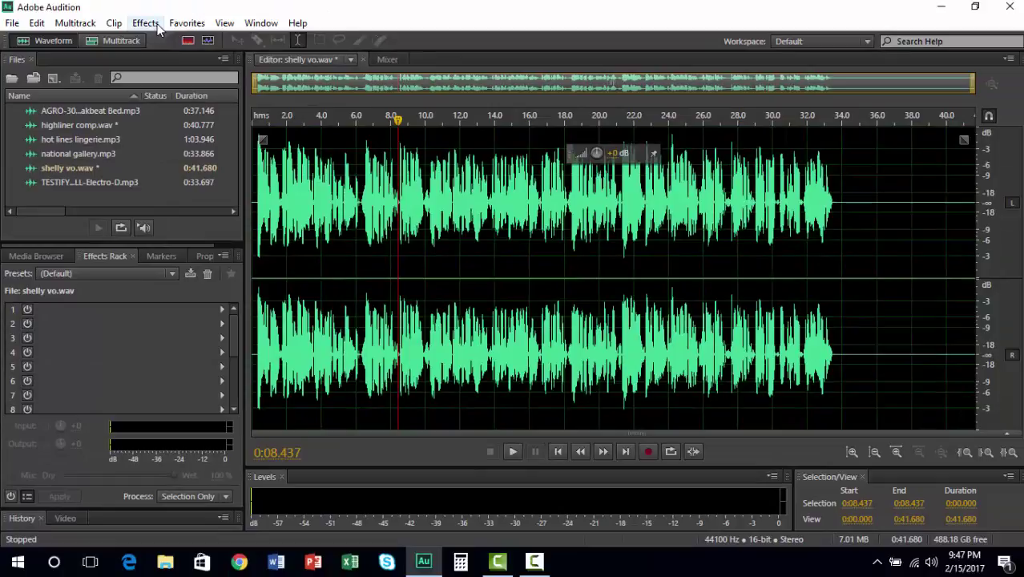
- Open the Convolution Reverb effect and choose the Inside Car impulse
left_click(147, 19)
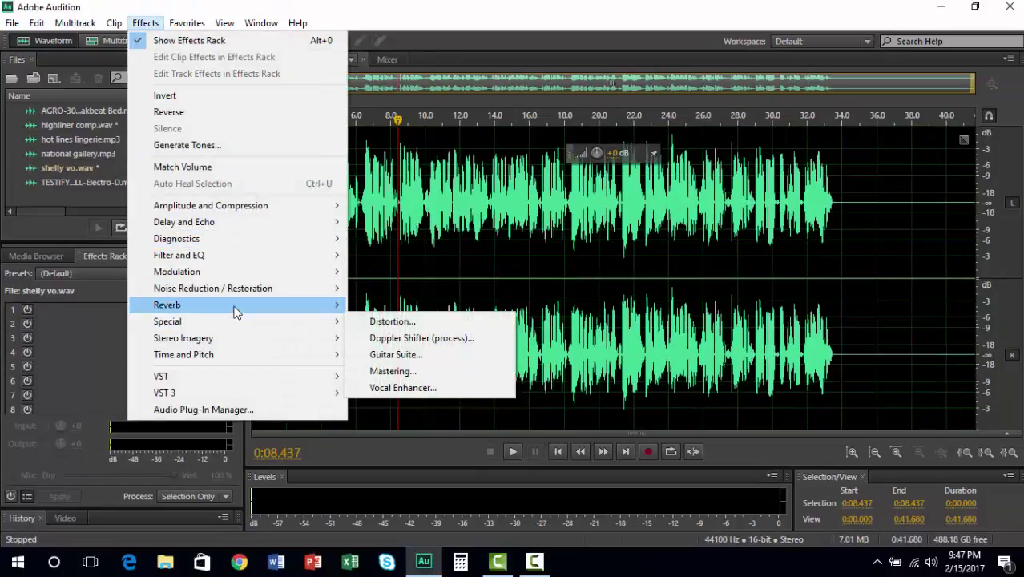
left_click(403, 306)
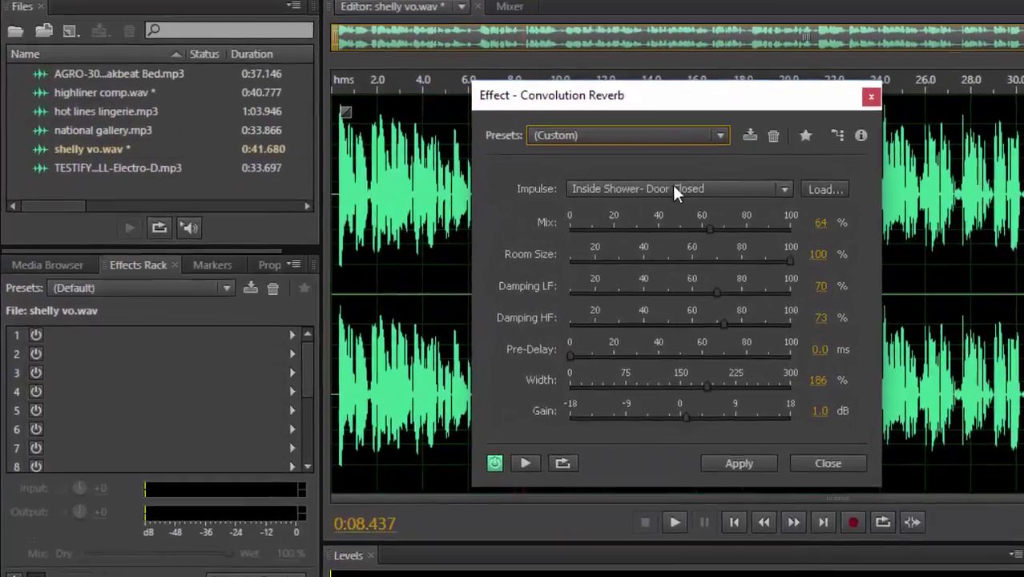
left_click(674, 189)
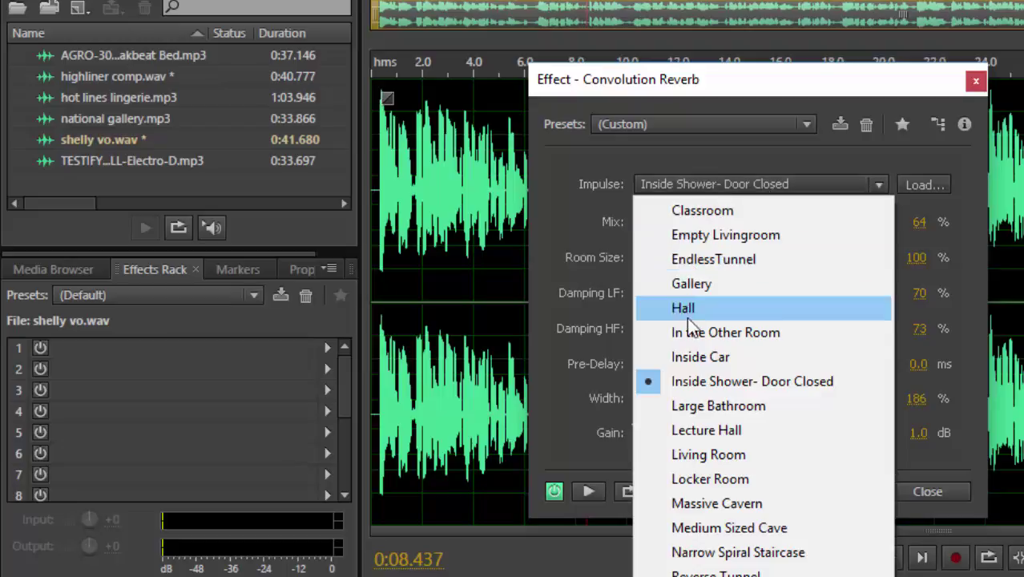
left_click(751, 358)
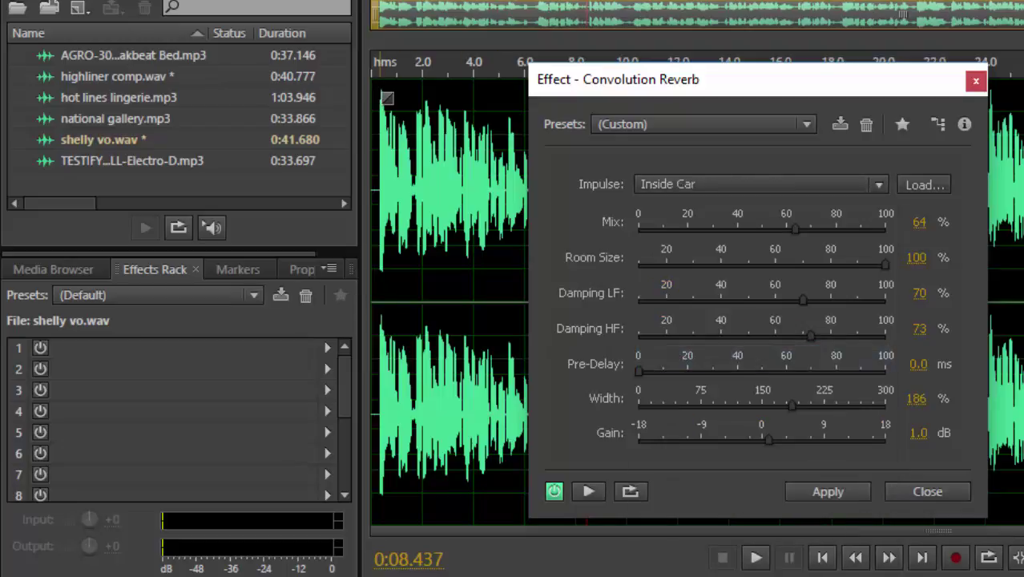
- Preview the Inside Car impulse on the voice-over while lowering the Convolution Reverb gain to -8.6 dB
key("space")
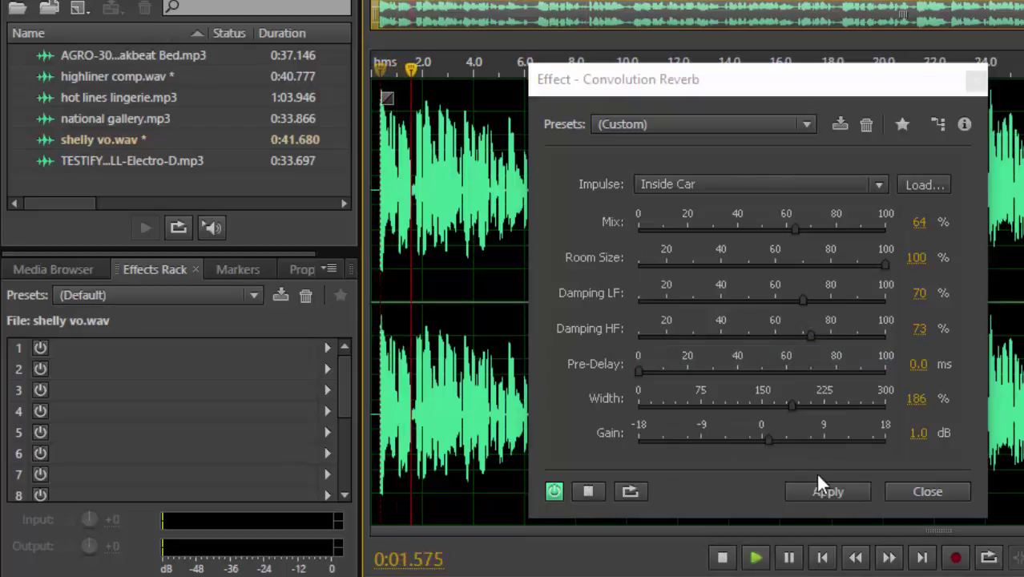
key("space")
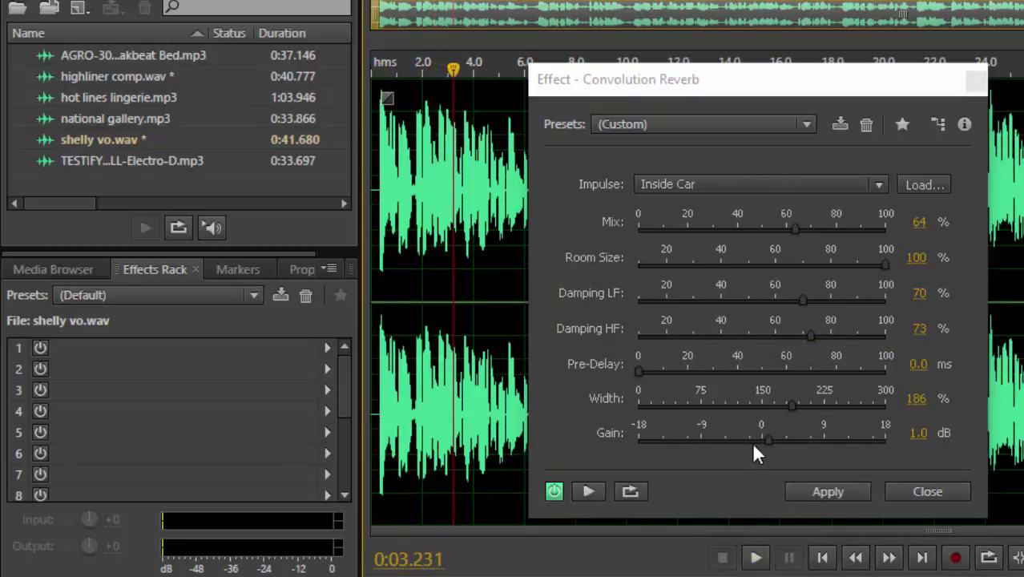
left_click_drag(755, 437, 731, 438)
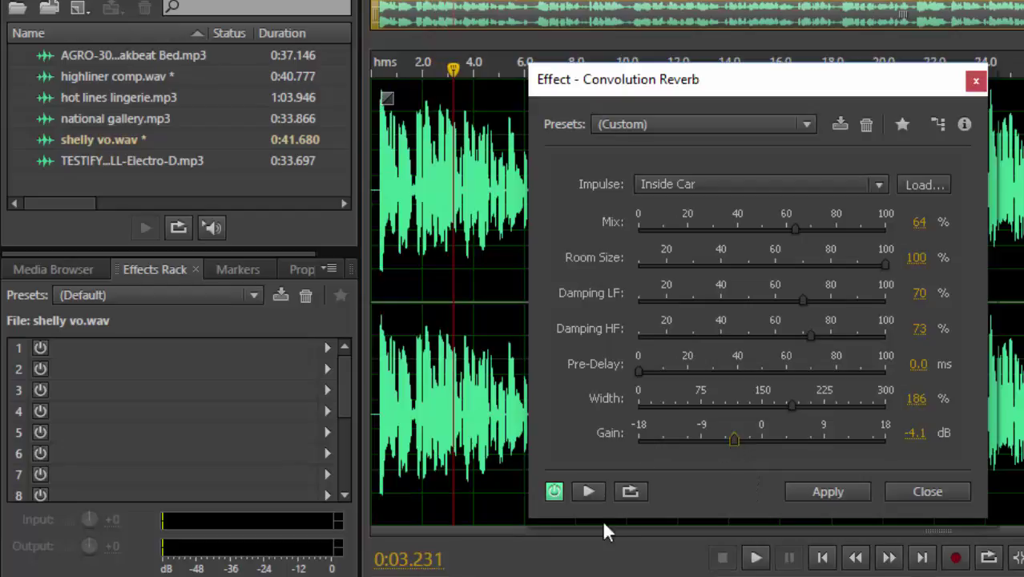
left_click(580, 490)
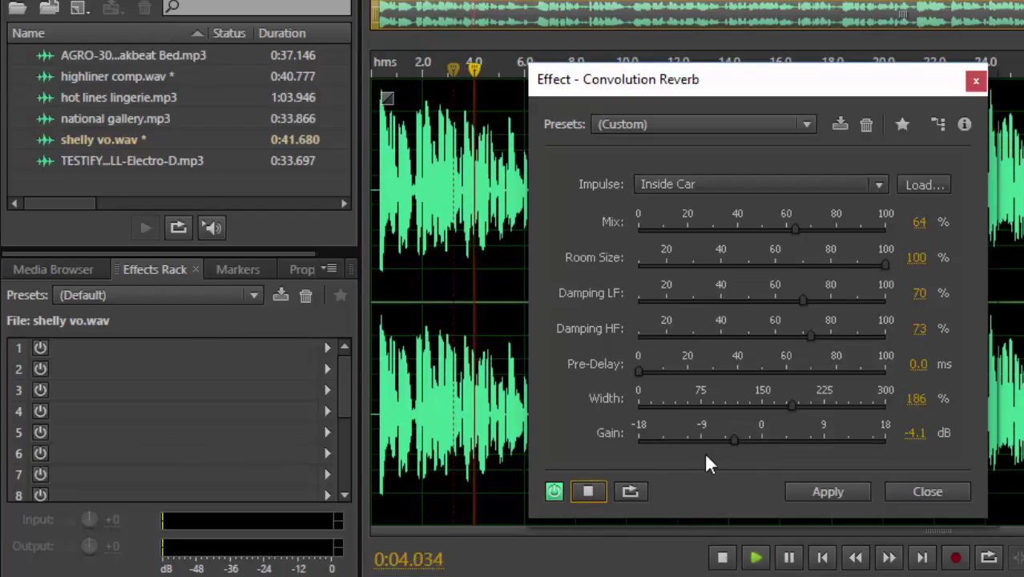
left_click_drag(727, 439, 702, 440)
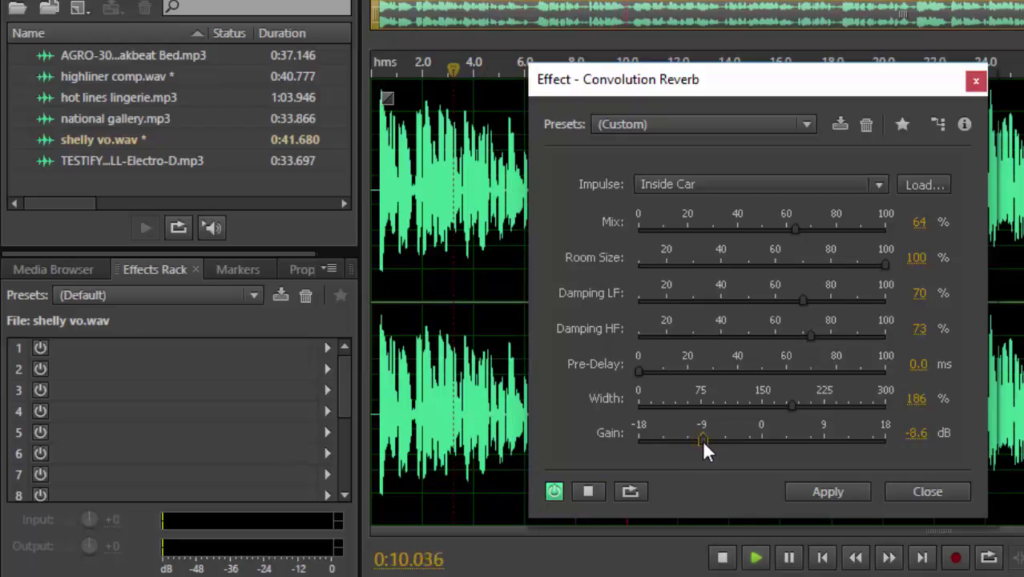
left_click(586, 491)
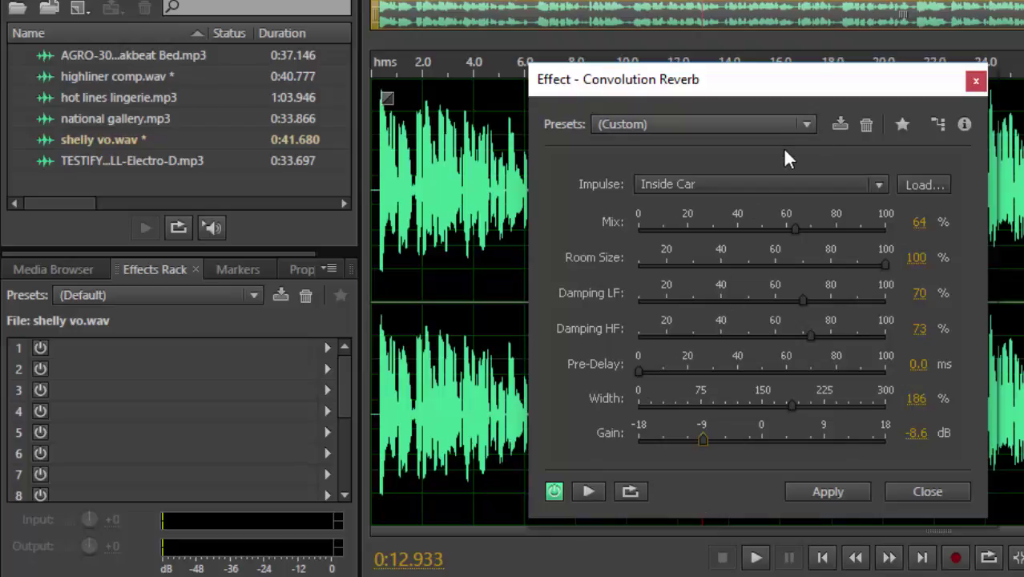
- Switch the impulse to The Singularity and preview it while raising the gain to -4.7 dB
left_click(812, 188)
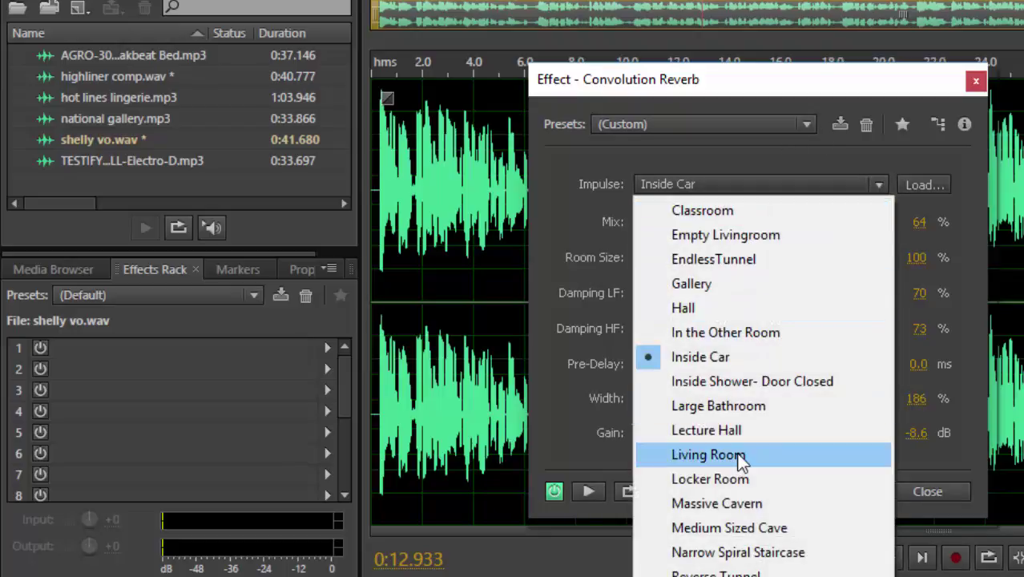
left_click(794, 455)
left_click(697, 573)
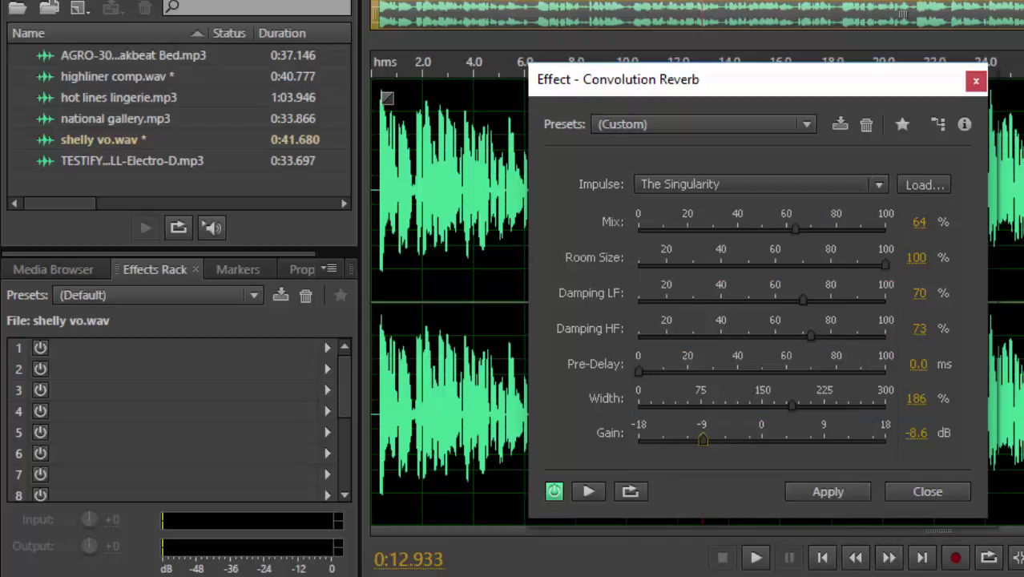
left_click(576, 492)
left_click_drag(703, 437, 729, 431)
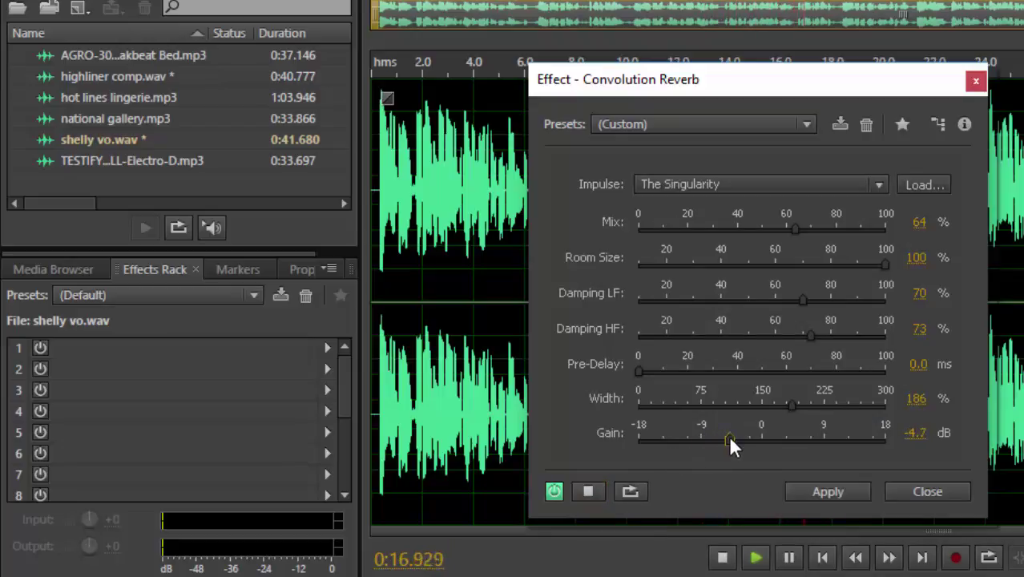
left_click(585, 491)
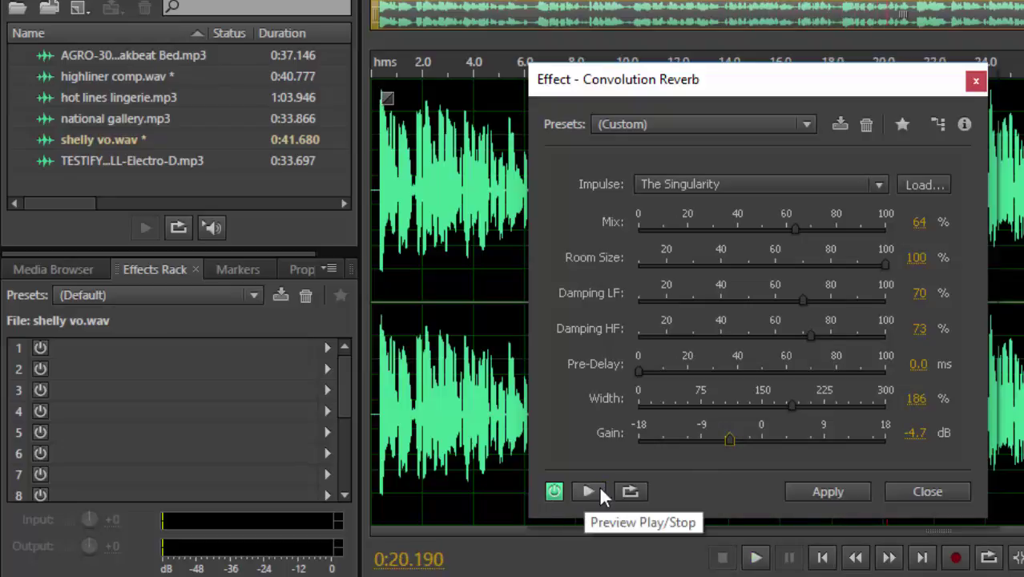
- Preview the Public Access Television preset on the voice-over and close Convolution Reverb without applying it
left_click(767, 178)
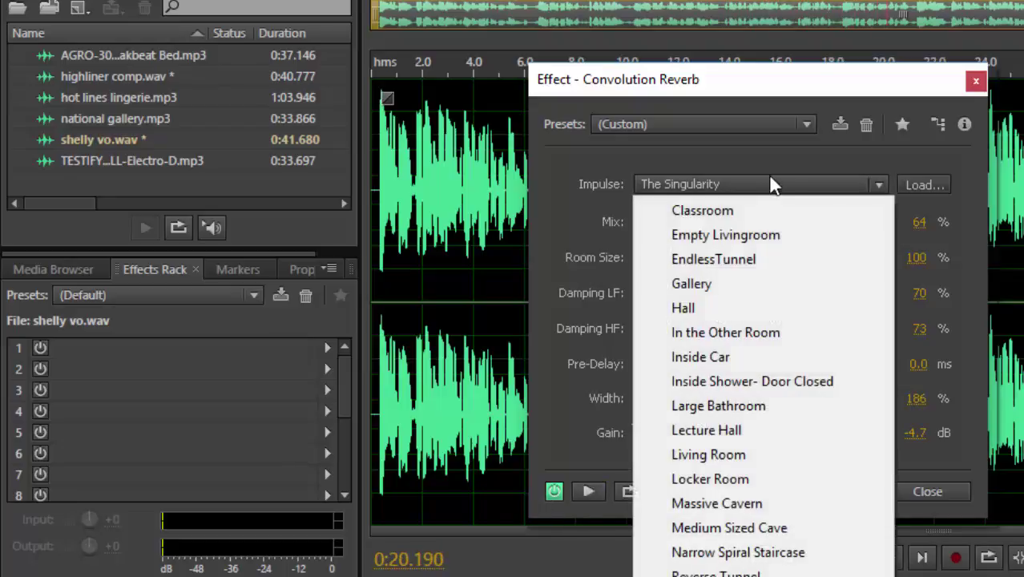
left_click(743, 122)
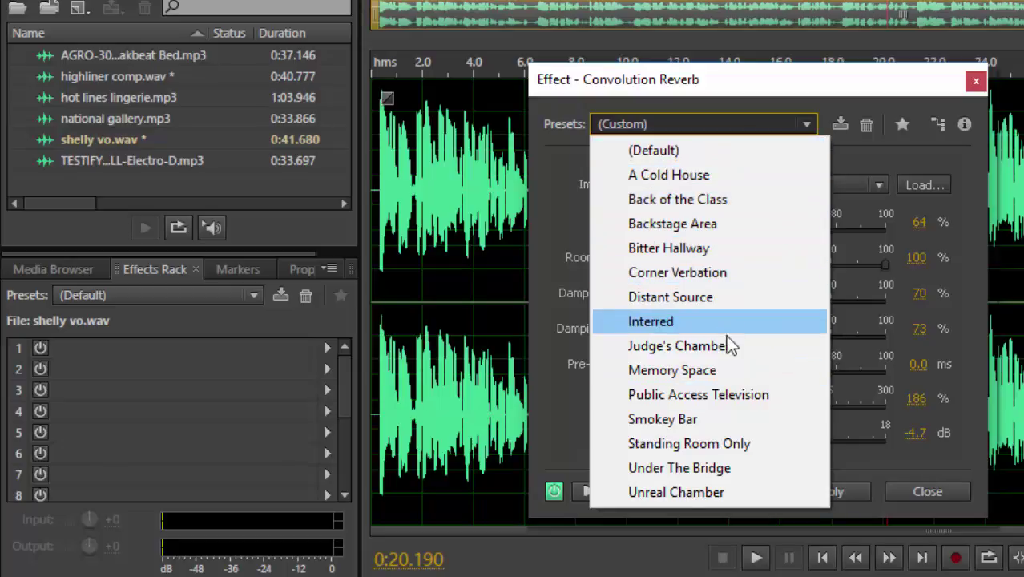
left_click(726, 397)
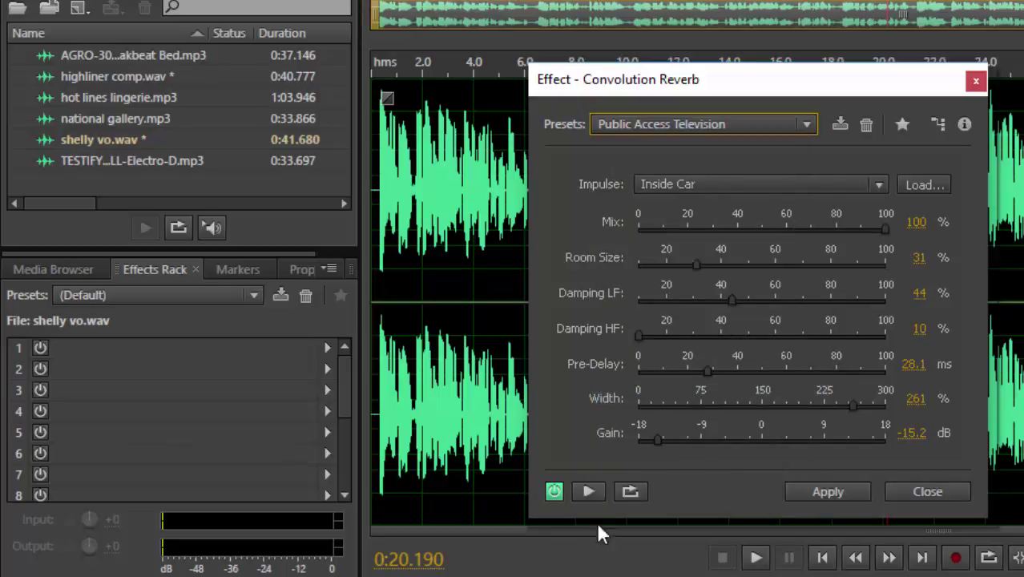
left_click(585, 492)
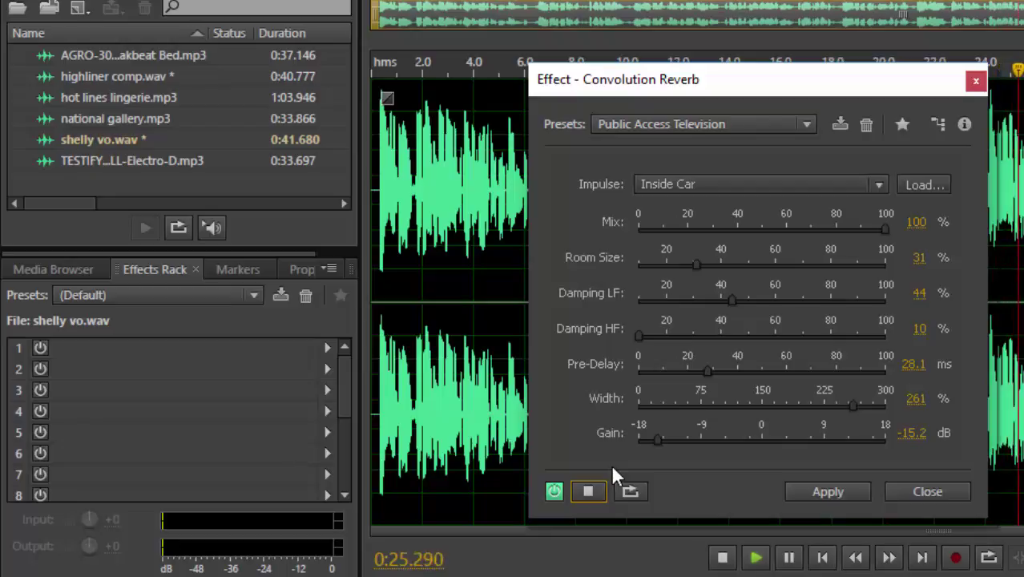
key("space")
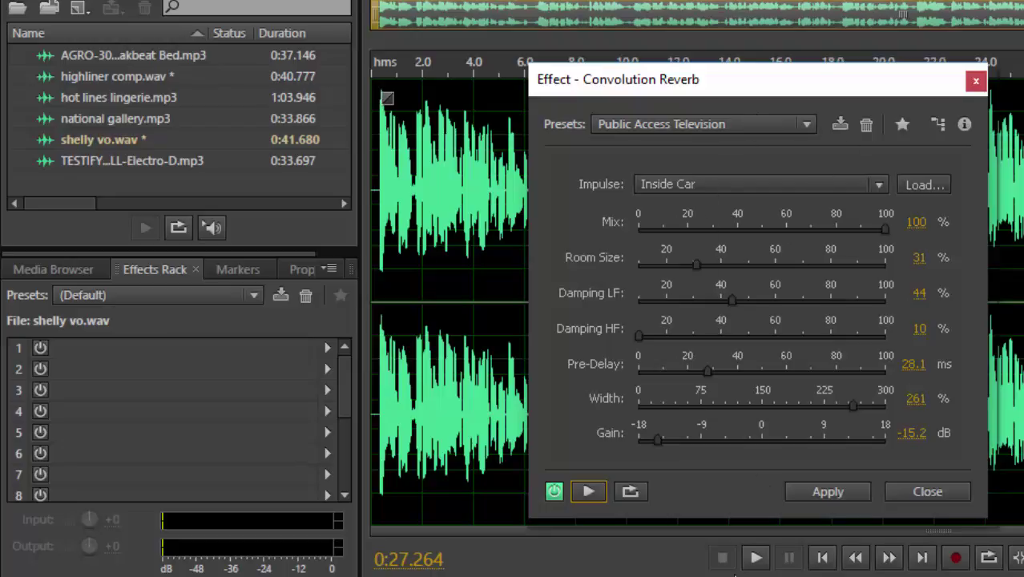
left_click(949, 494)
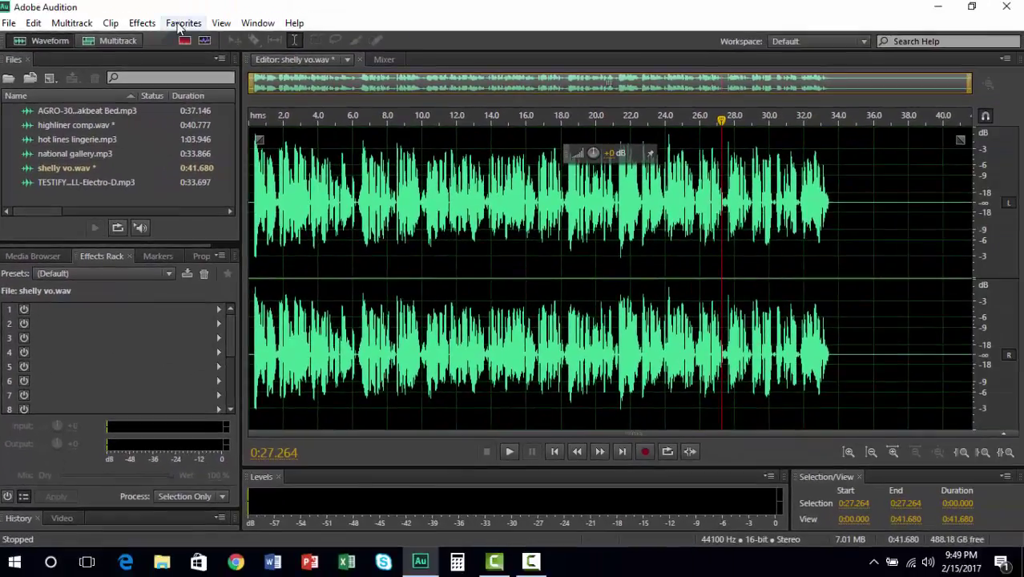
- Open the Full Reverb effect, choose the Small Club preset and preview it on the voice-over
left_click(138, 22)
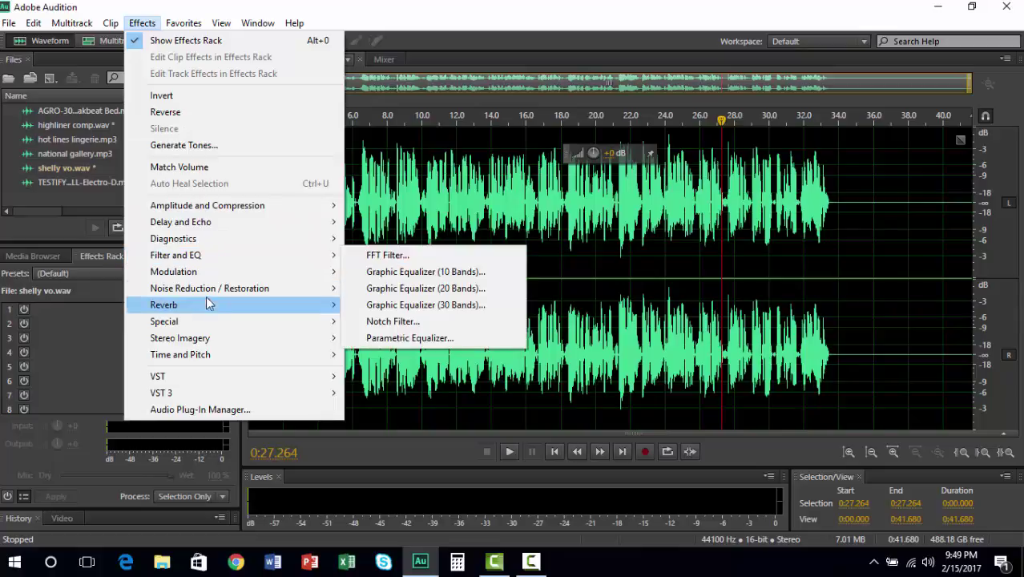
mouse_move(260, 314)
left_click(412, 322)
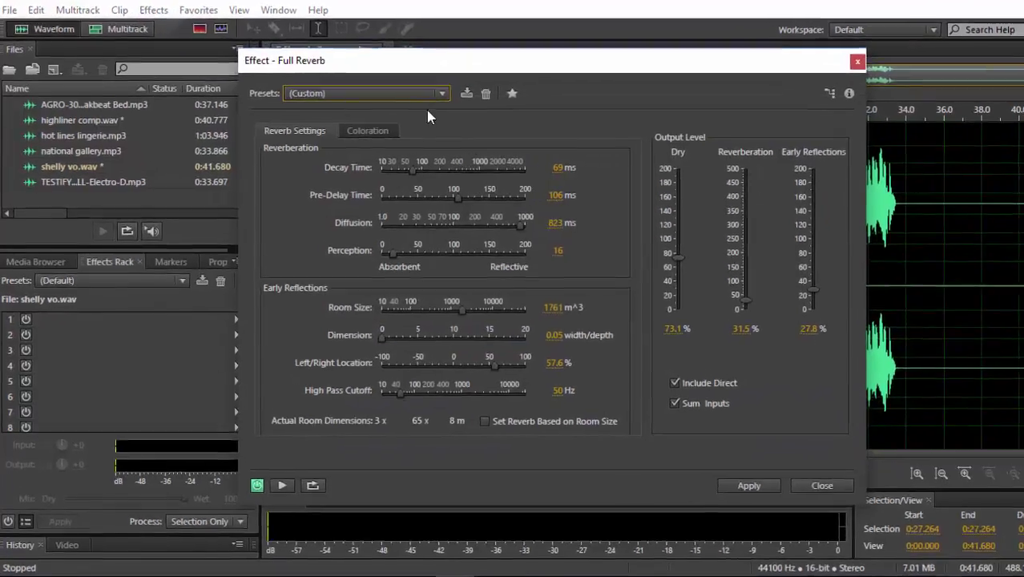
left_click(424, 94)
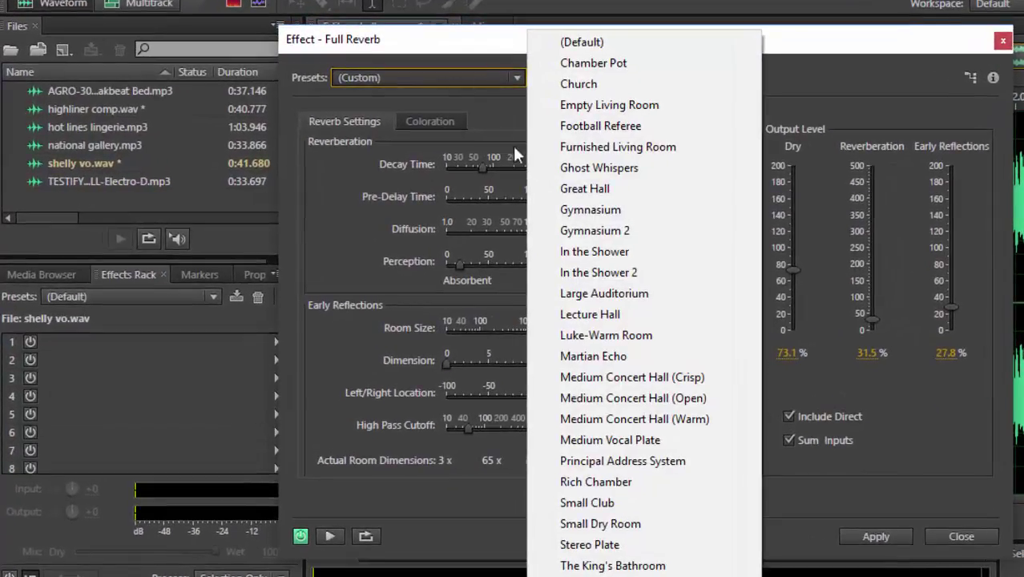
left_click(641, 503)
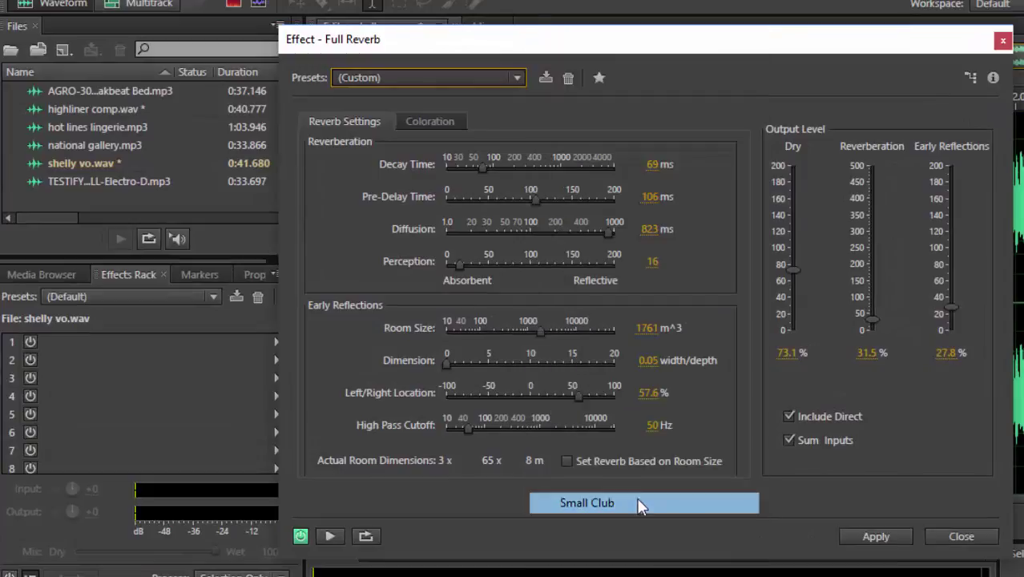
left_click(329, 536)
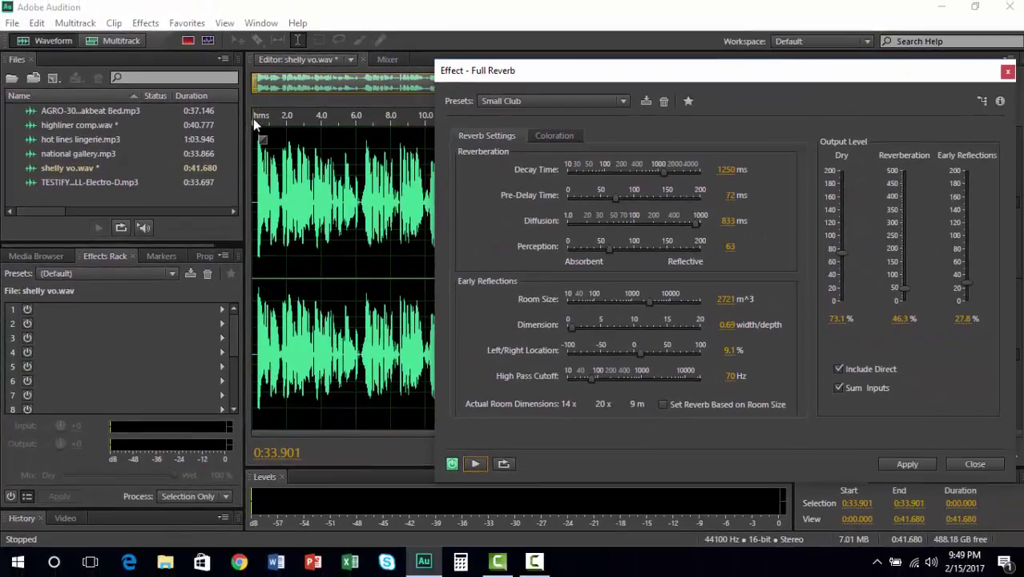
- Preview from the start with the dry level at 92.8% and early reflections at 10.5%, and close Full Reverb without applying it
left_click(253, 119)
key("space")
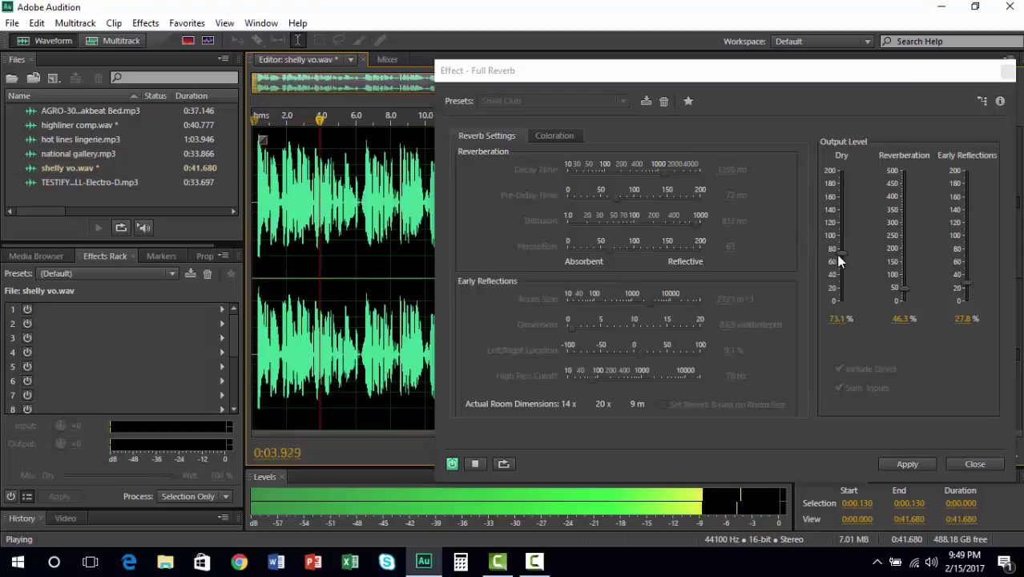
left_click_drag(842, 252, 843, 244)
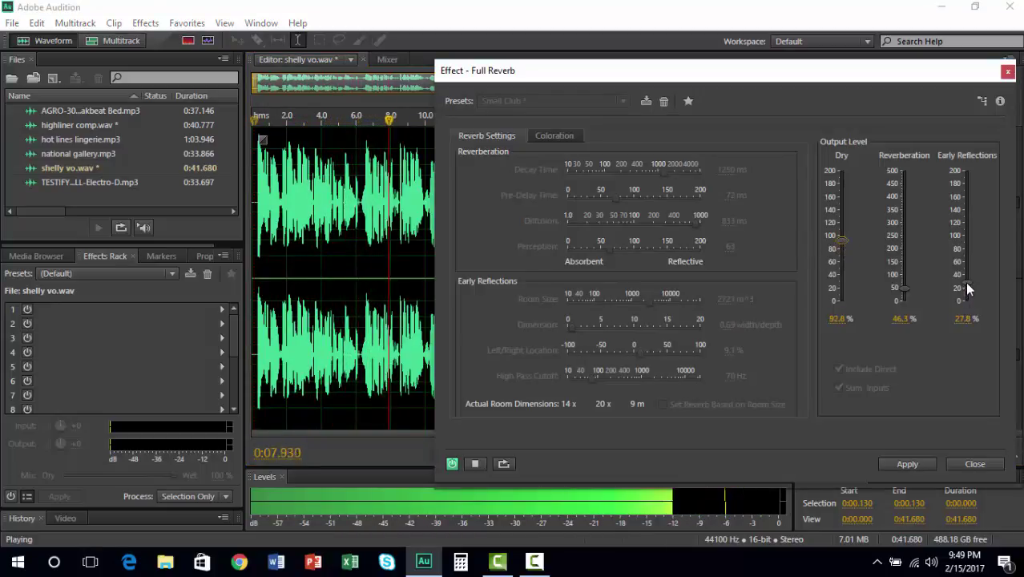
left_click_drag(966, 285, 964, 296)
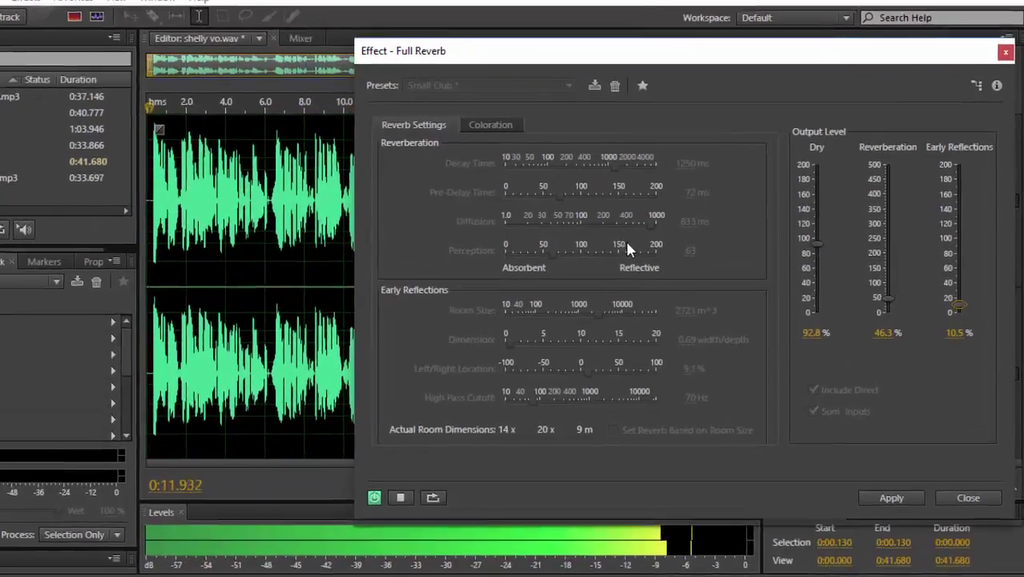
key("space")
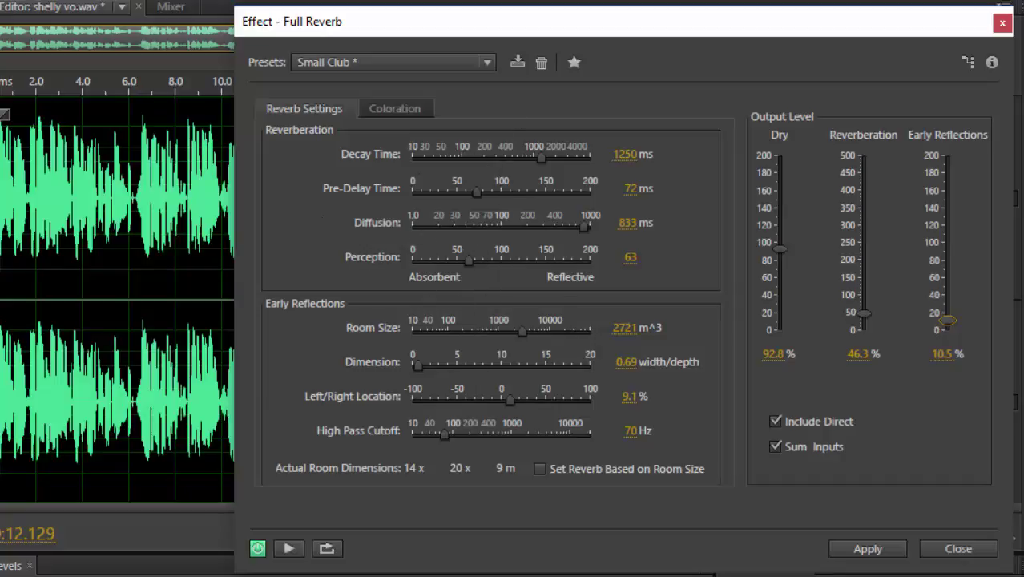
left_click(955, 548)
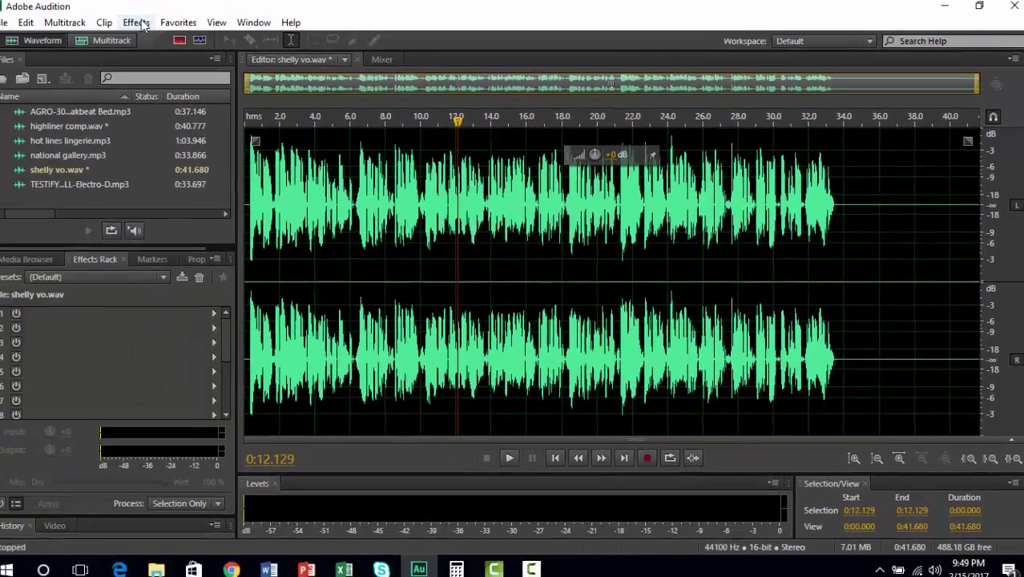
- Open Studio Reverb and preview the voice-over with the wet level raised to 86.4% and the dry level at 100%
left_click(146, 24)
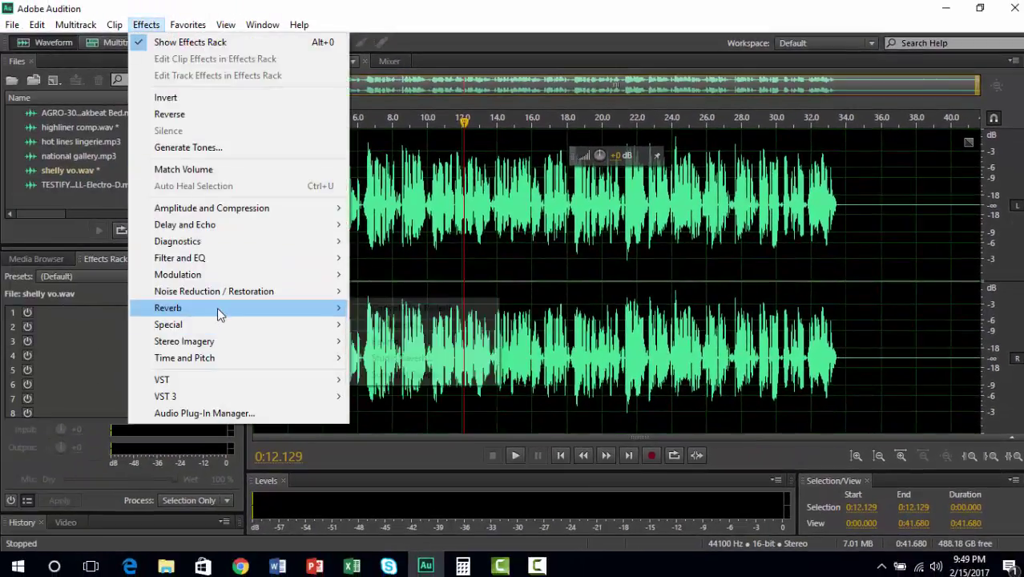
mouse_move(247, 312)
left_click(402, 357)
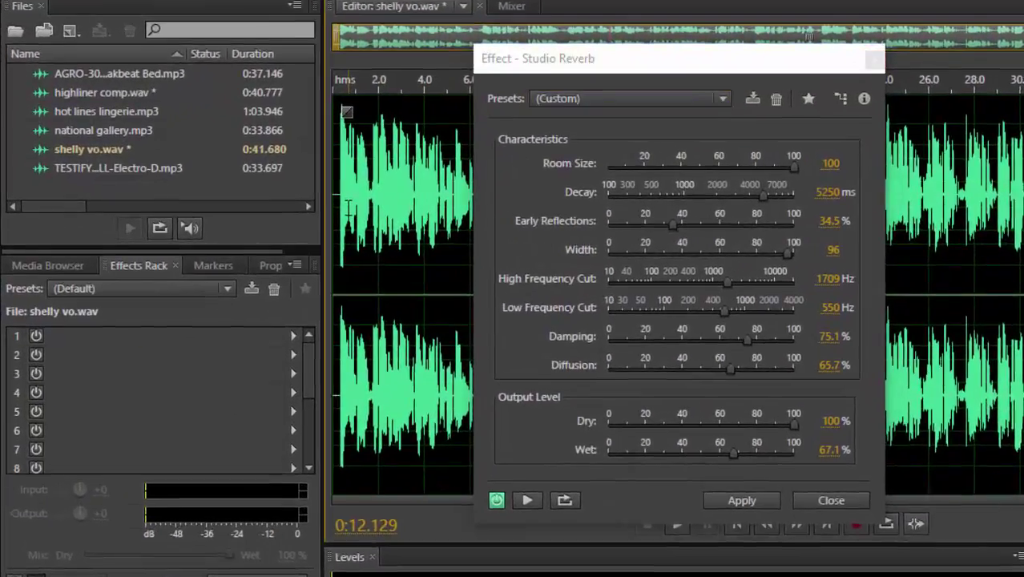
key("space")
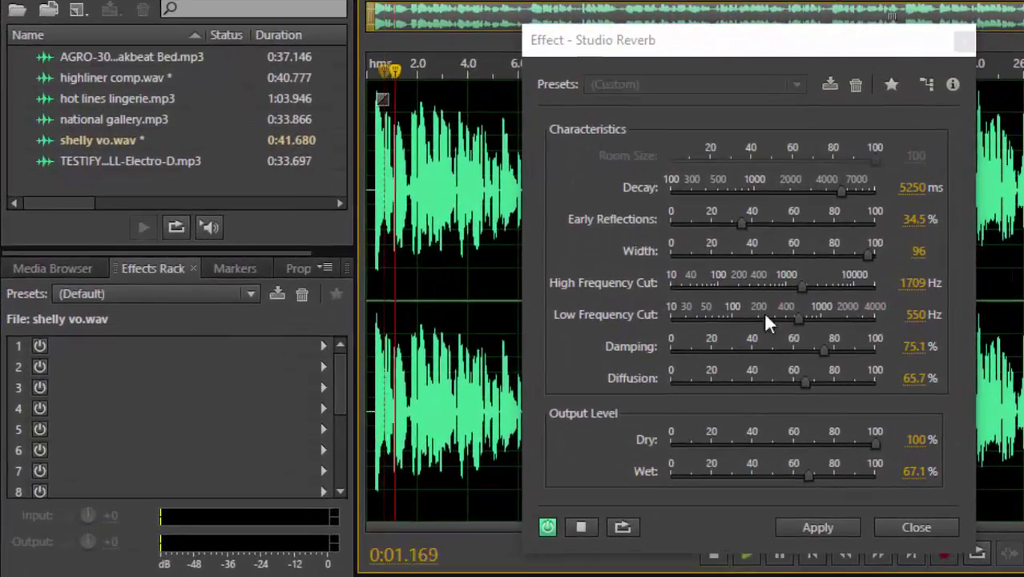
left_click_drag(807, 473, 848, 475)
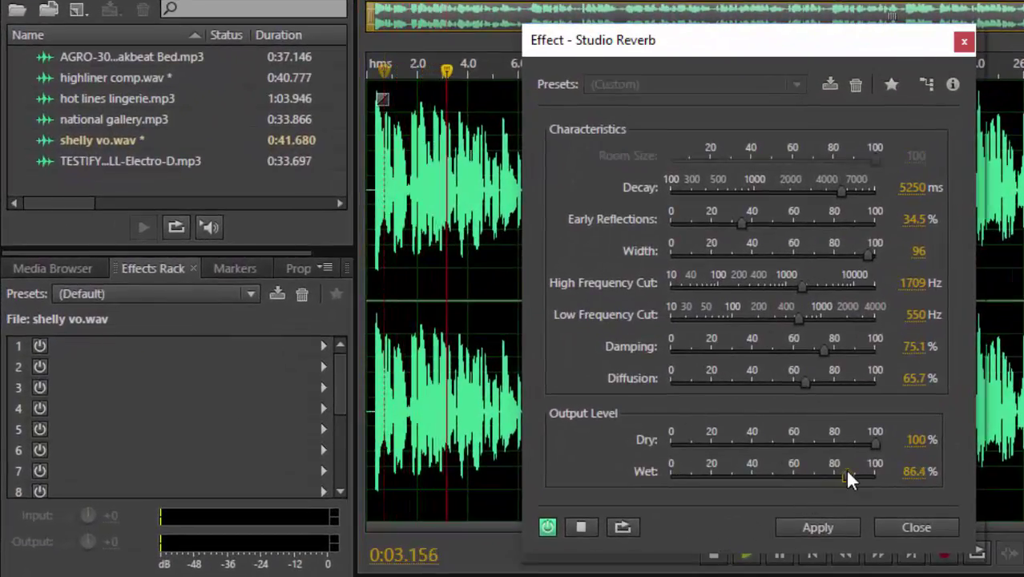
left_click_drag(876, 443, 904, 439)
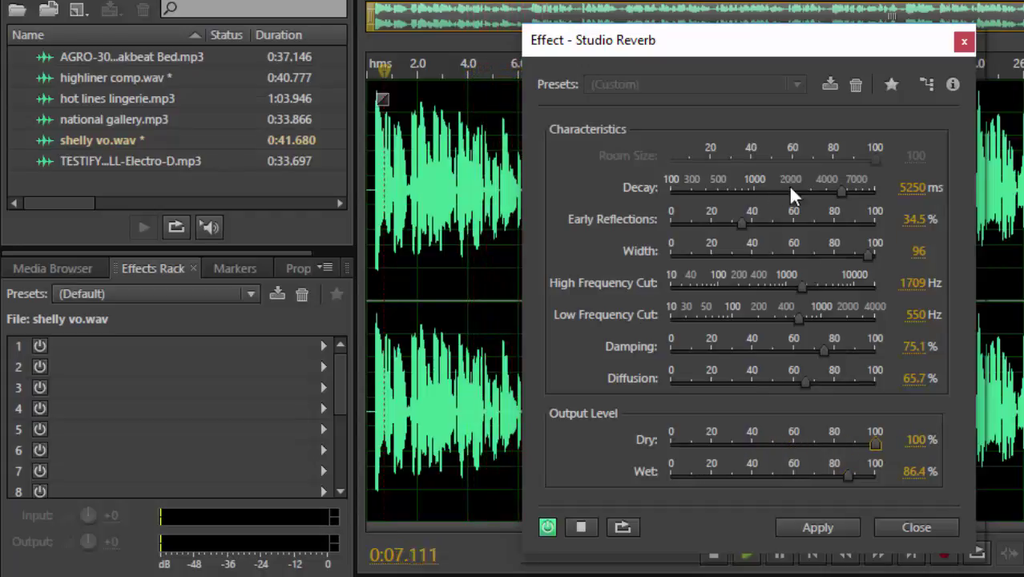
- Set decay to 8146.2 ms, early reflections to 51.1%, damping to 23.3% and diffusion to 44.4% during the preview, and stop playback
left_click_drag(854, 193, 865, 192)
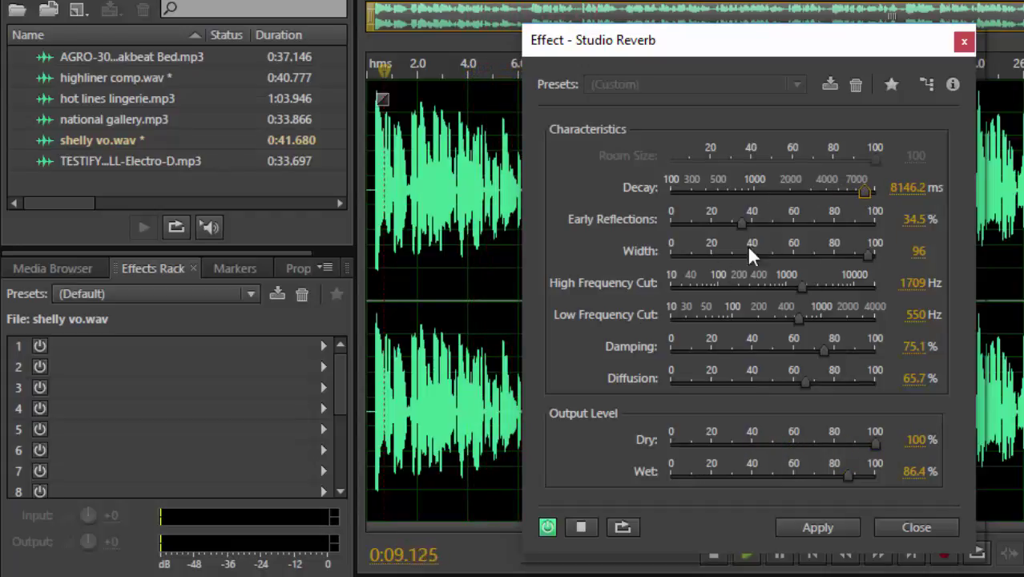
left_click_drag(741, 223, 772, 224)
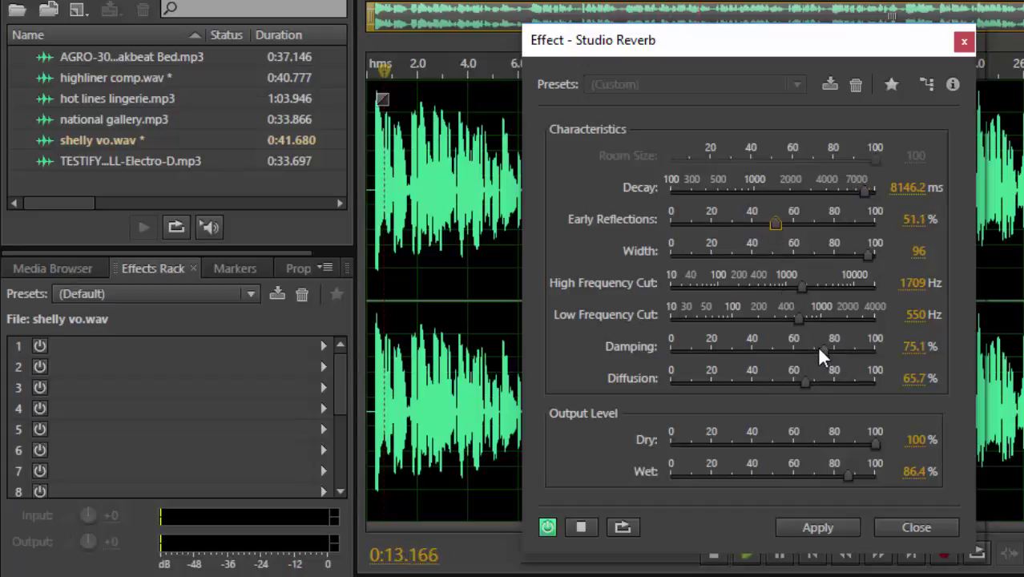
left_click_drag(818, 350, 722, 350)
left_click_drag(804, 378, 759, 379)
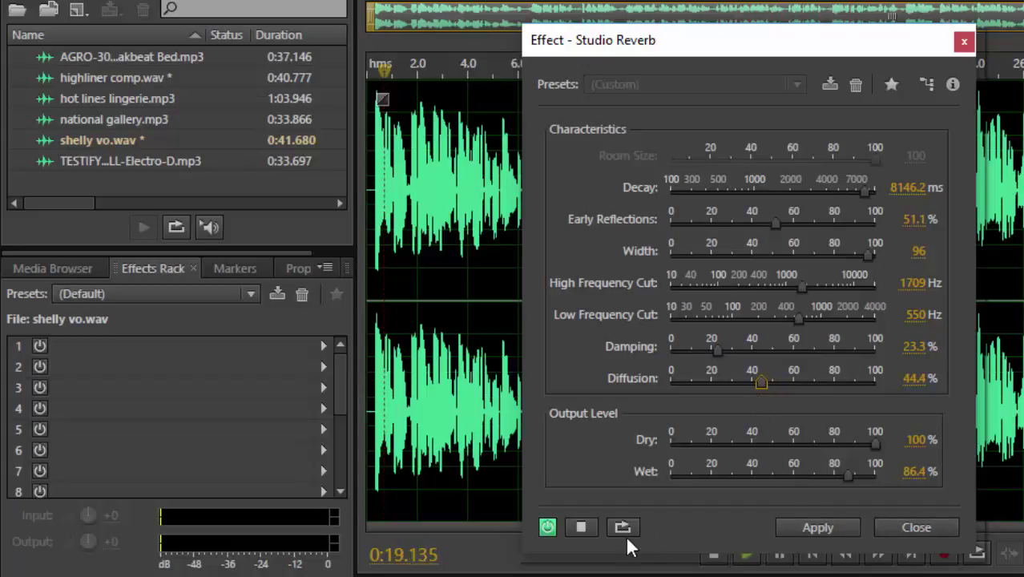
left_click(581, 527)
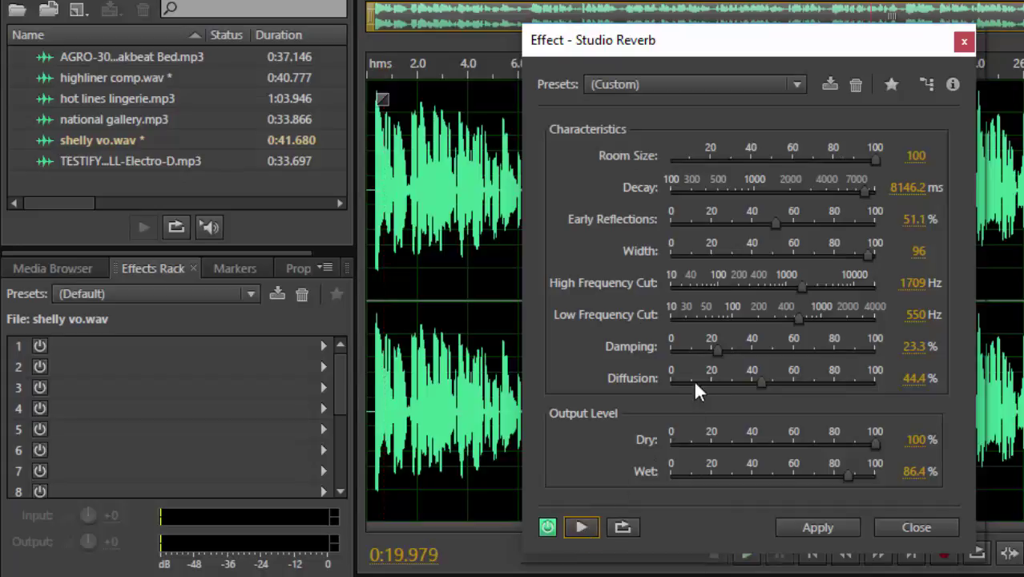
- Close Studio Reverb without applying it, and open Full Reverb to preview its custom settings on the voice-over
left_click(914, 525)
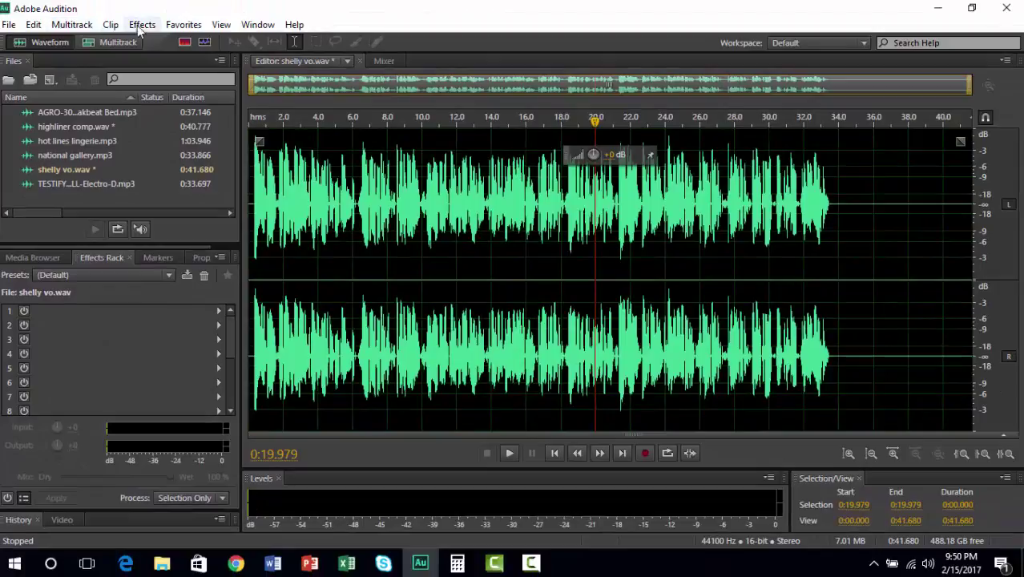
left_click(142, 25)
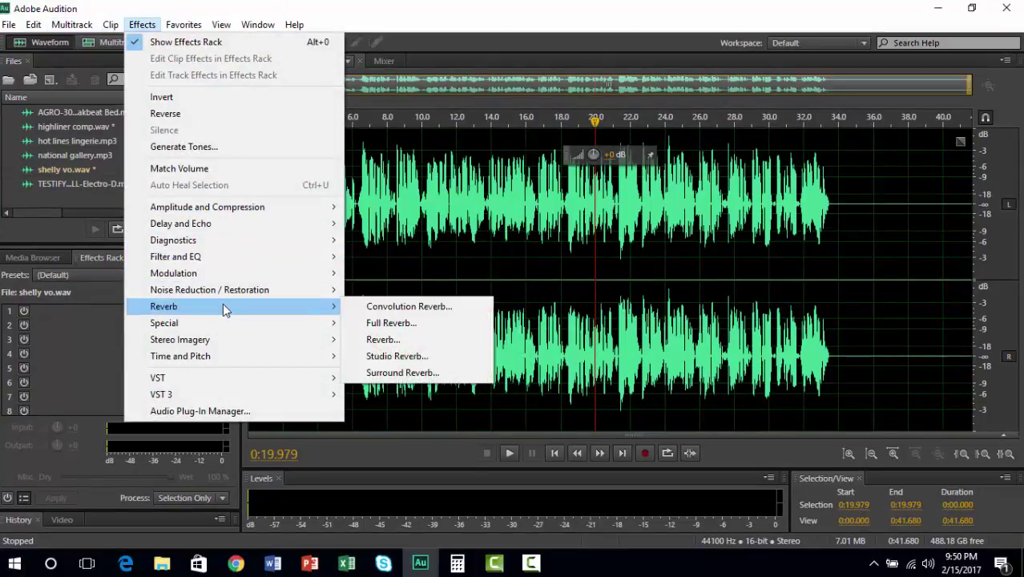
left_click(413, 325)
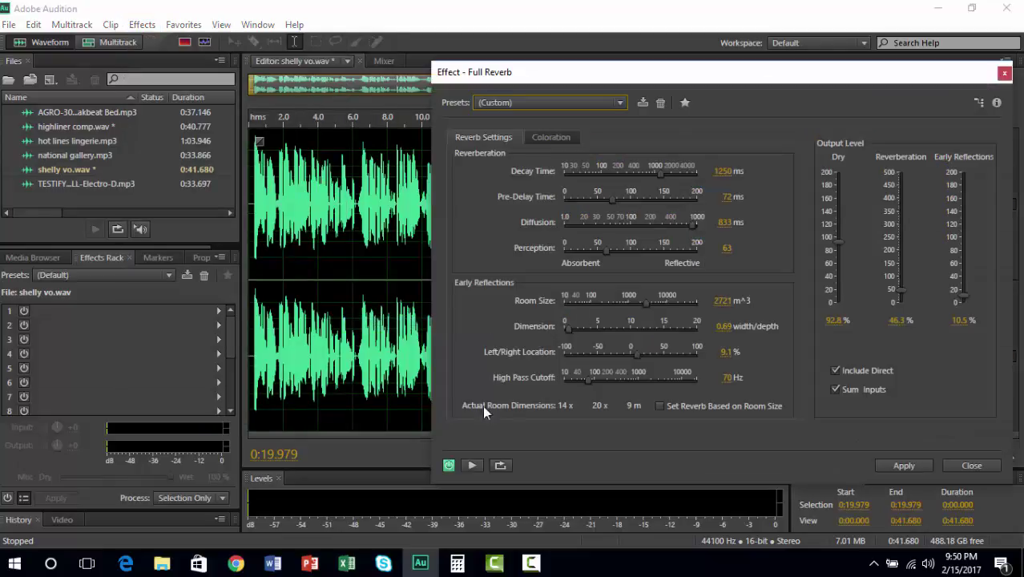
left_click(473, 465)
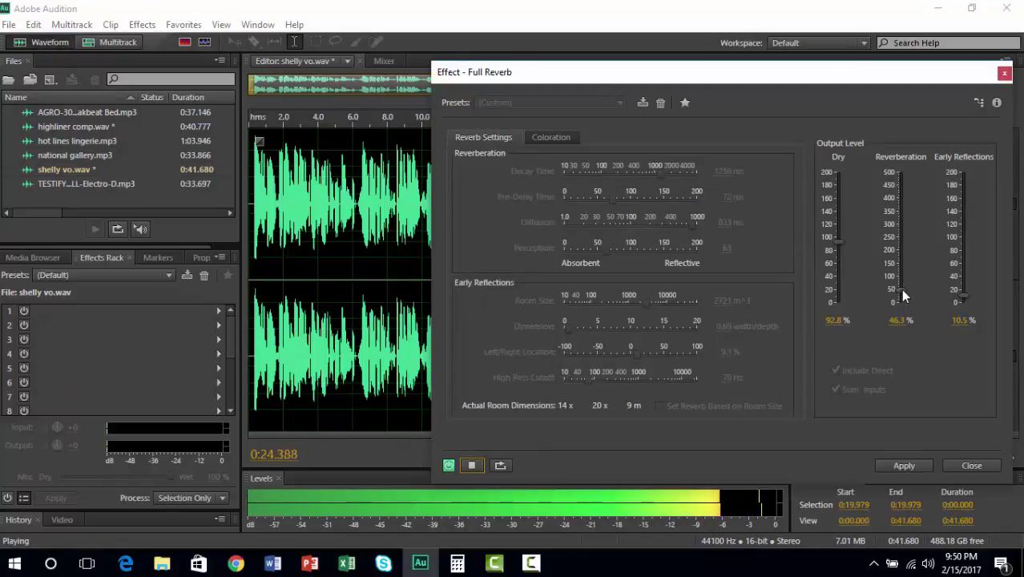
- Raise reverberation to 67.9% and early reflections to 39.9% during the preview, stop playback and close Full Reverb without applying it
mouse_move(901, 289)
left_mouse_down()
mouse_move(906, 263)
mouse_move(904, 297)
mouse_move(903, 285)
left_mouse_up()
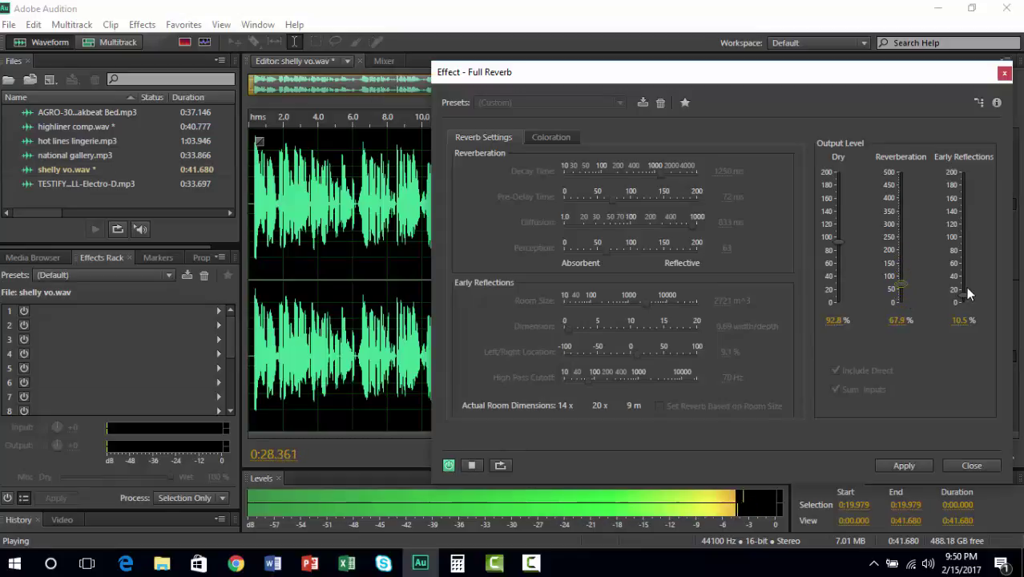
left_click_drag(963, 291, 970, 276)
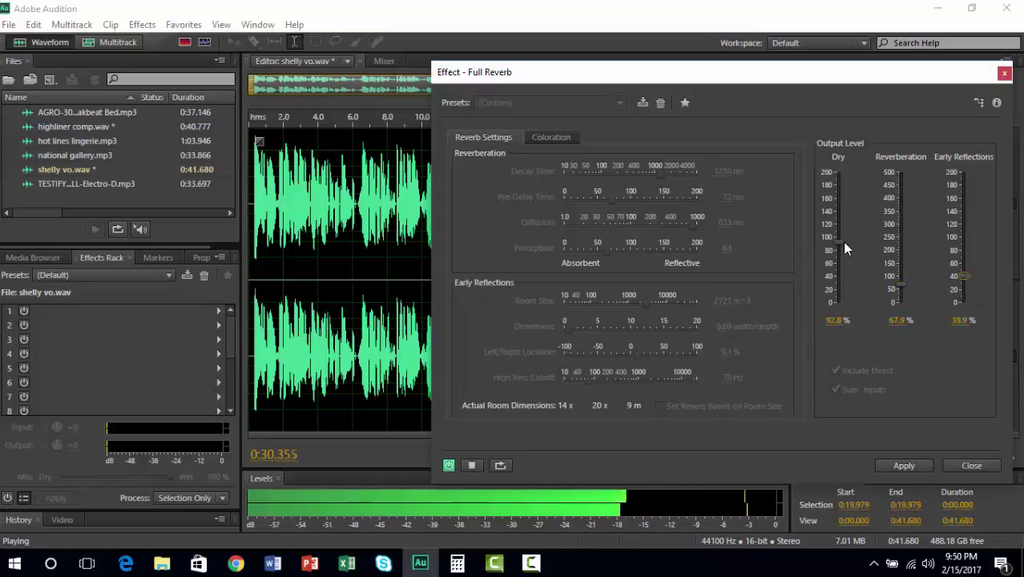
key("space")
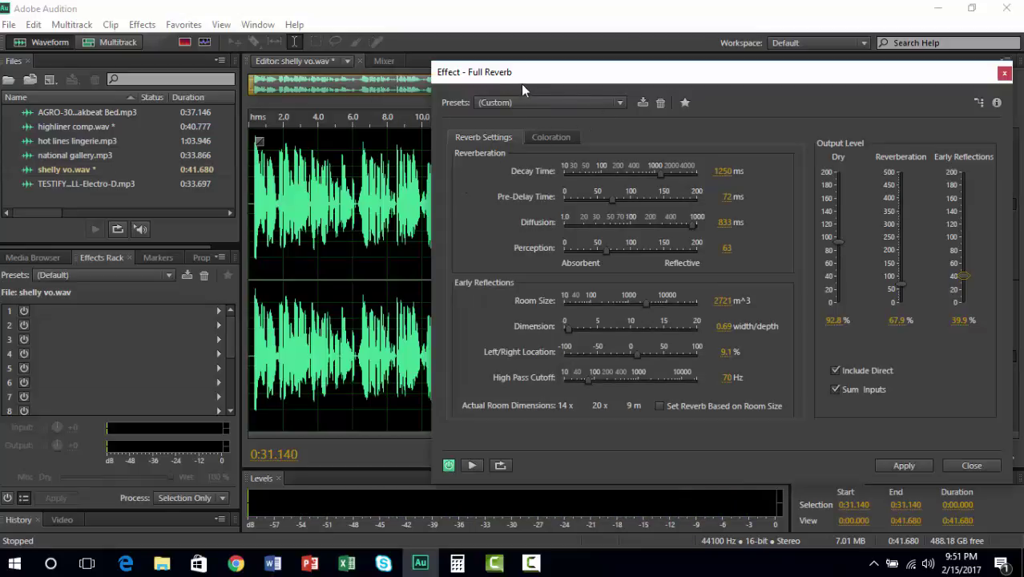
left_click(971, 465)
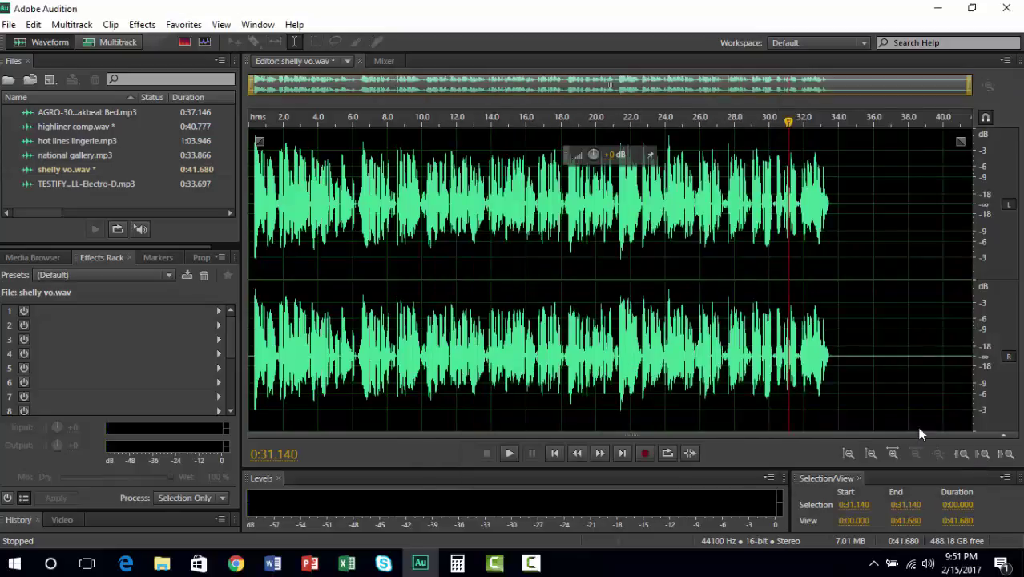
- Open the Reverb effect, choose the Megaphone preset and preview it on the voice-over
left_click(140, 24)
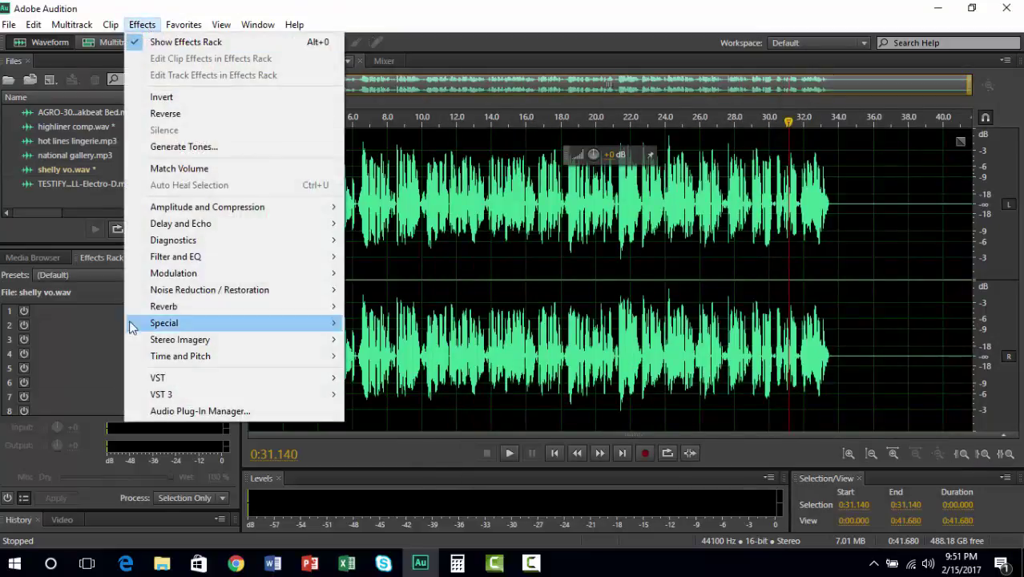
left_click(376, 339)
left_click(460, 149)
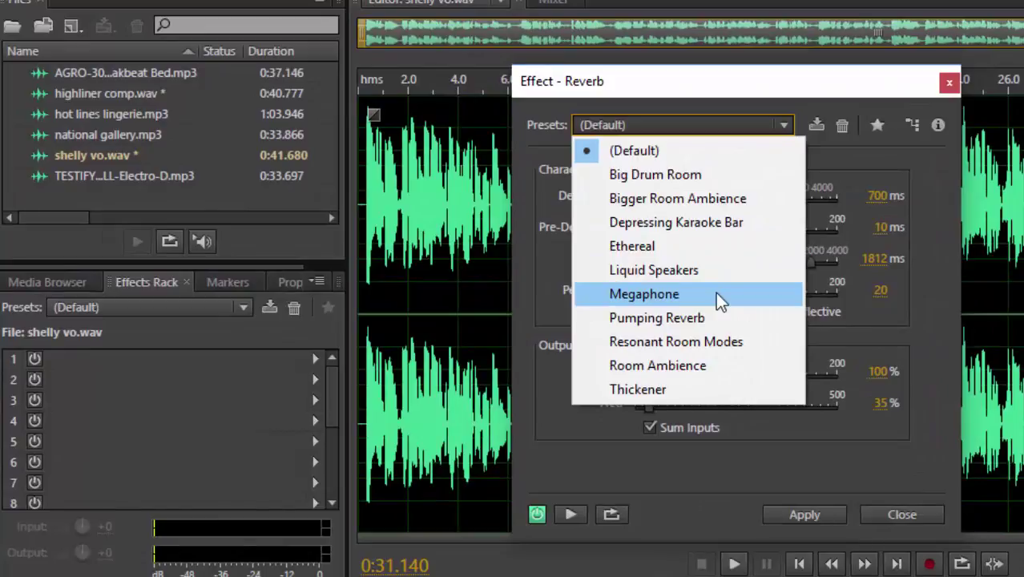
left_click(646, 285)
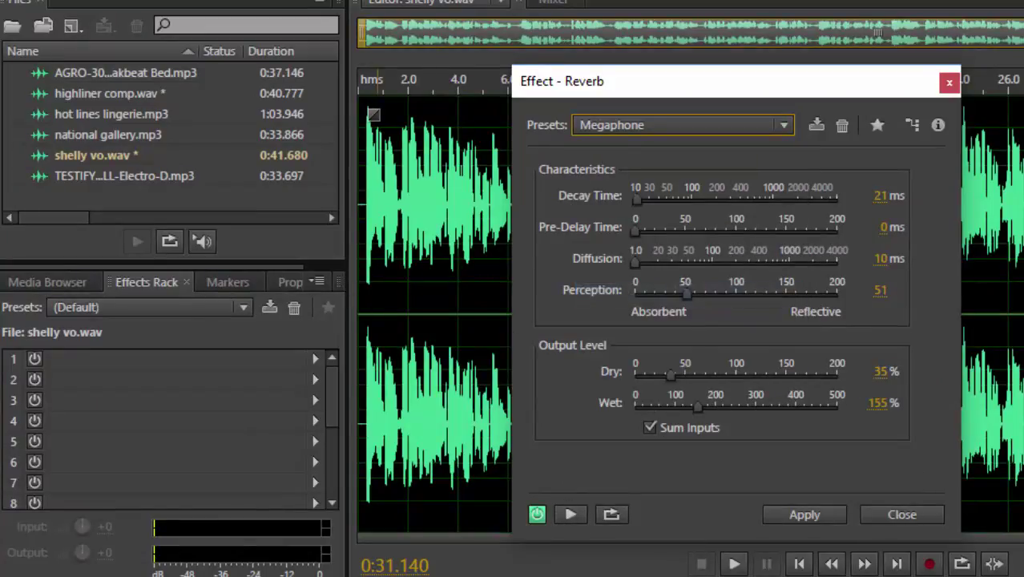
key("space")
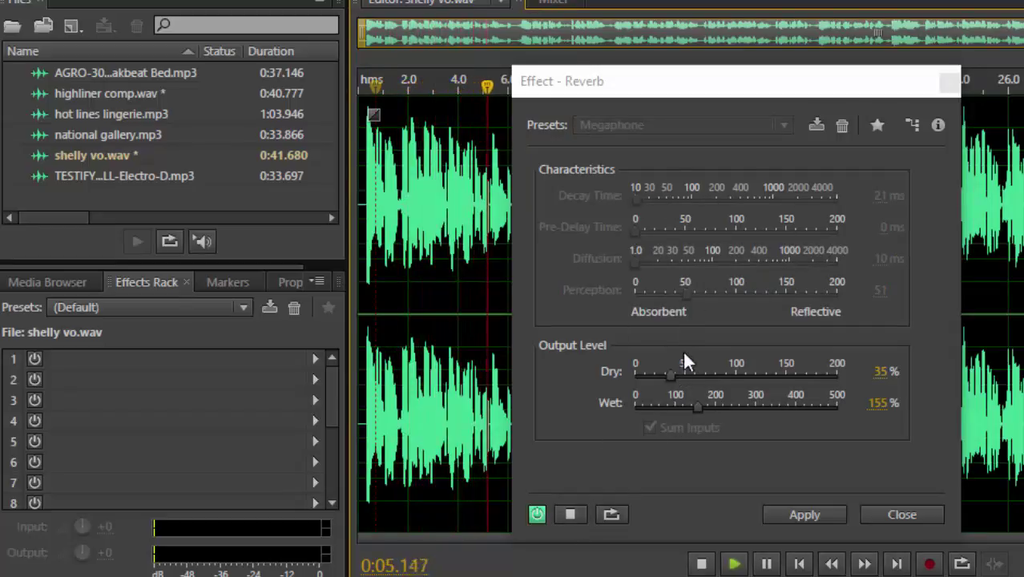
- Set the dry level to 102% and the wet level to 136% during the Megaphone preview, and stop playback
left_click(673, 375)
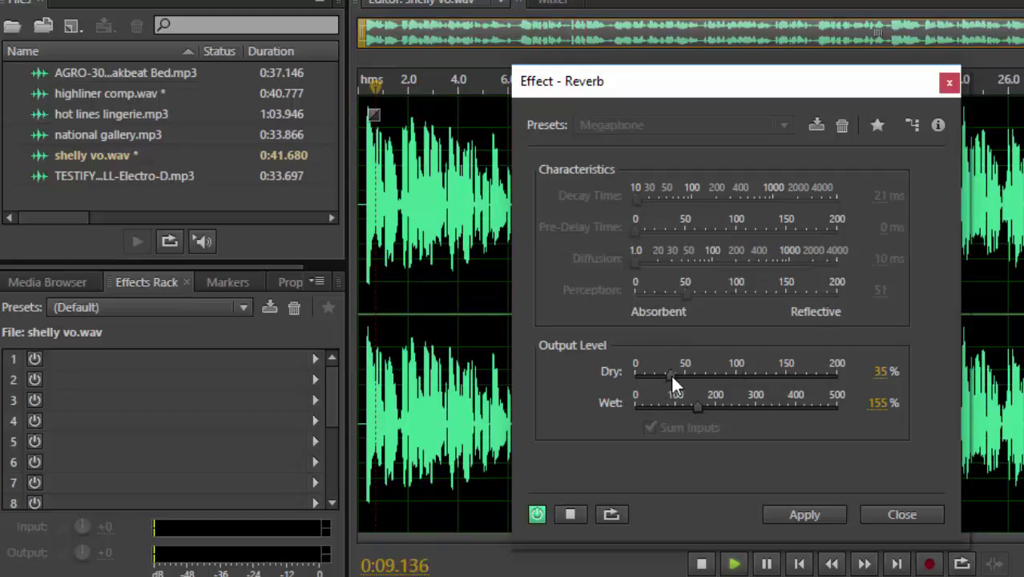
left_click_drag(678, 373, 740, 370)
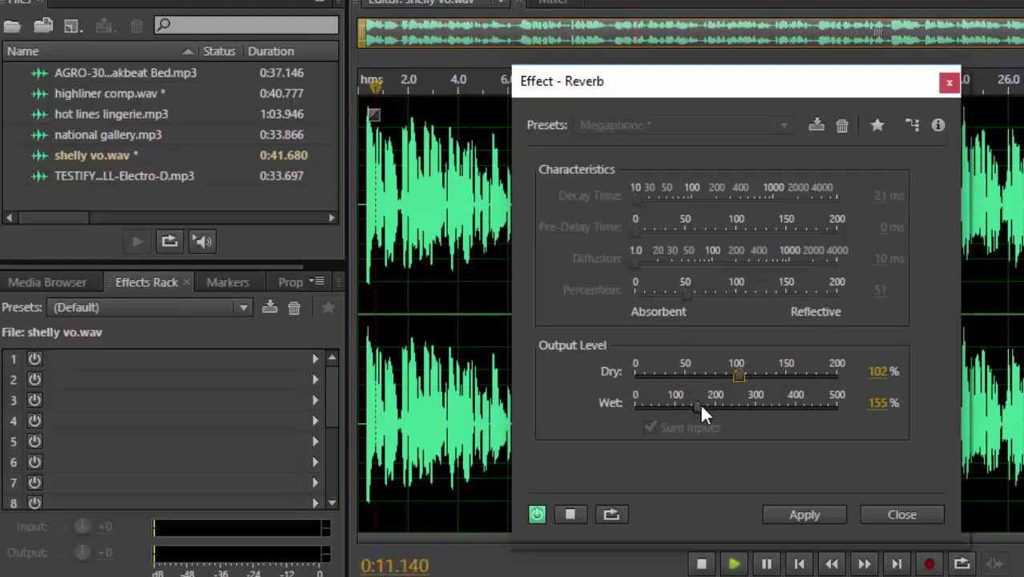
mouse_move(695, 401)
left_mouse_down()
mouse_move(773, 393)
mouse_move(700, 403)
left_mouse_up()
key("space")
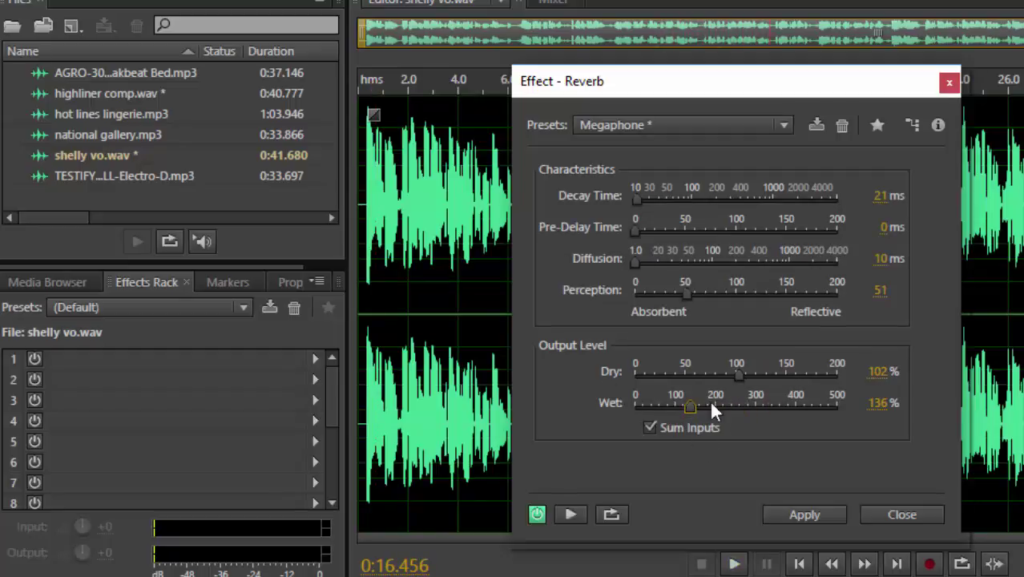
- Load the Room Ambience and Bigger Room Ambience presets to view their settings, and choose Depressing Karaoke Bar
left_click(648, 122)
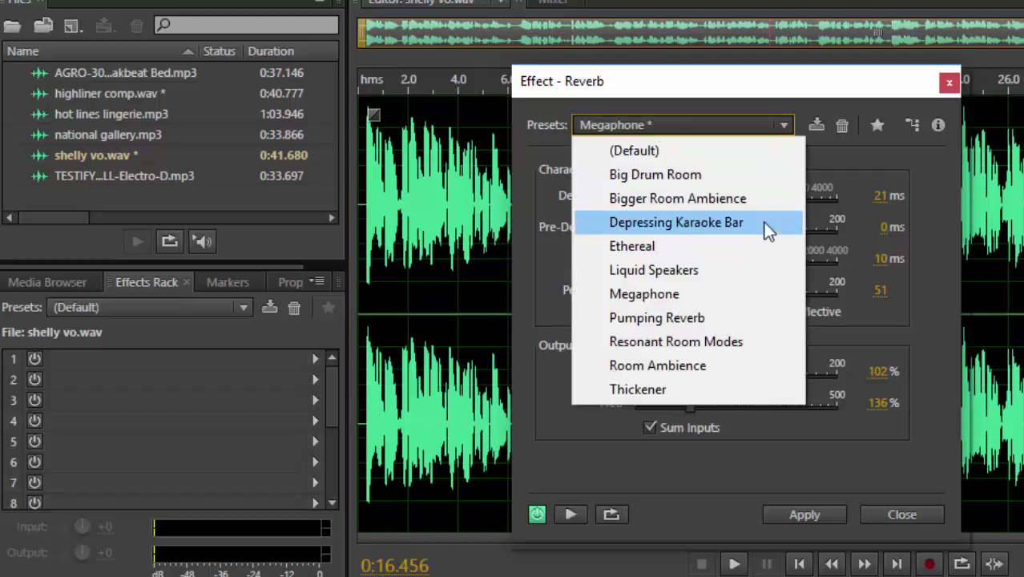
left_click(714, 366)
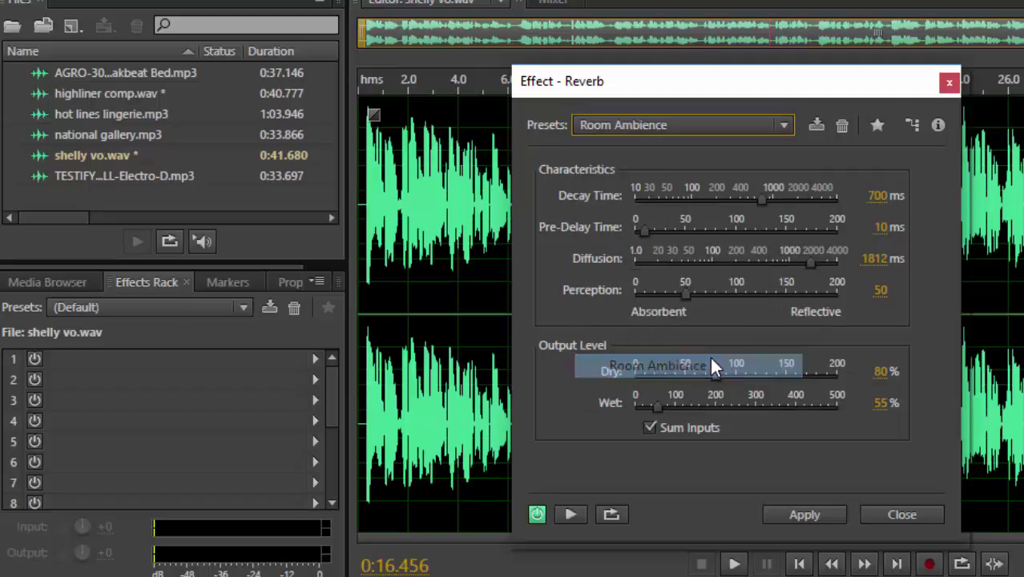
left_click(723, 131)
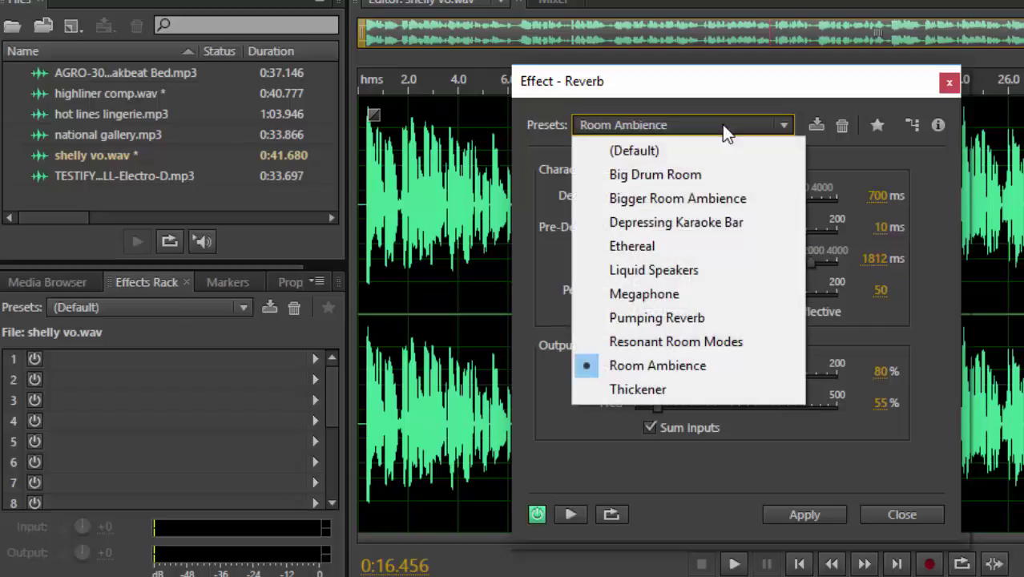
left_click(697, 200)
left_click(715, 126)
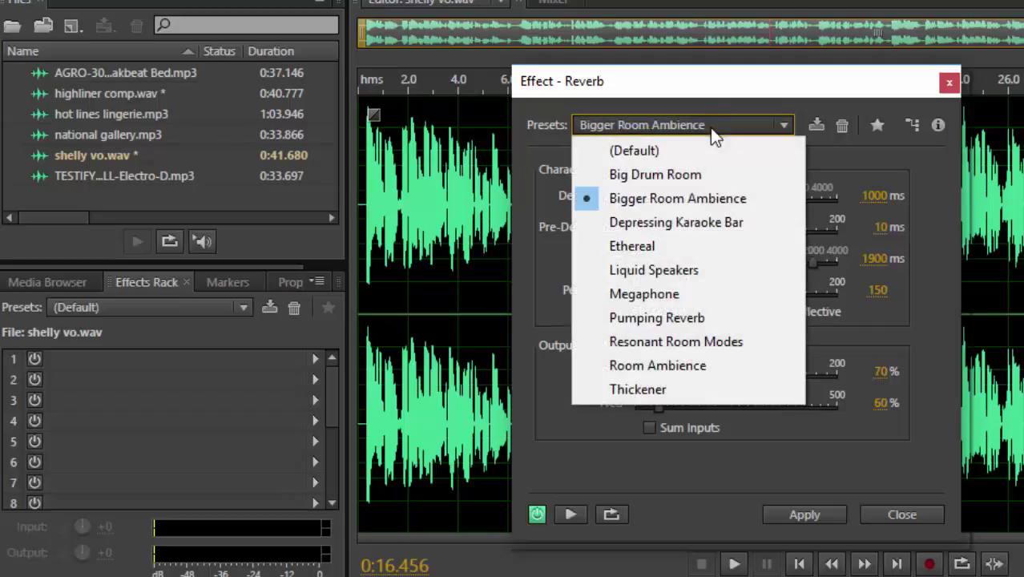
left_click(699, 224)
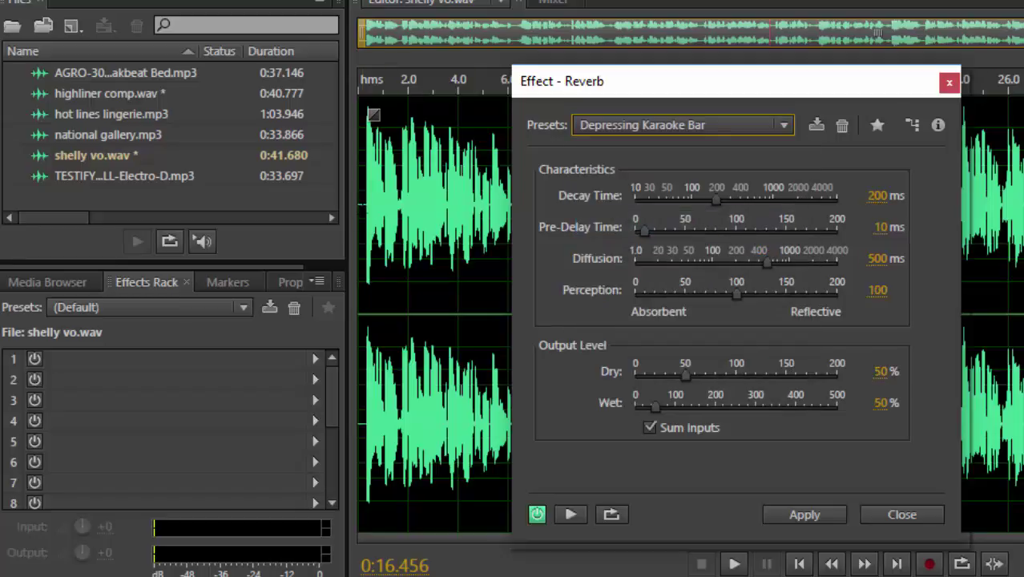
- Preview Depressing Karaoke Bar with the dry level raised to 85%, stop playback and close Reverb without applying it
key("space")
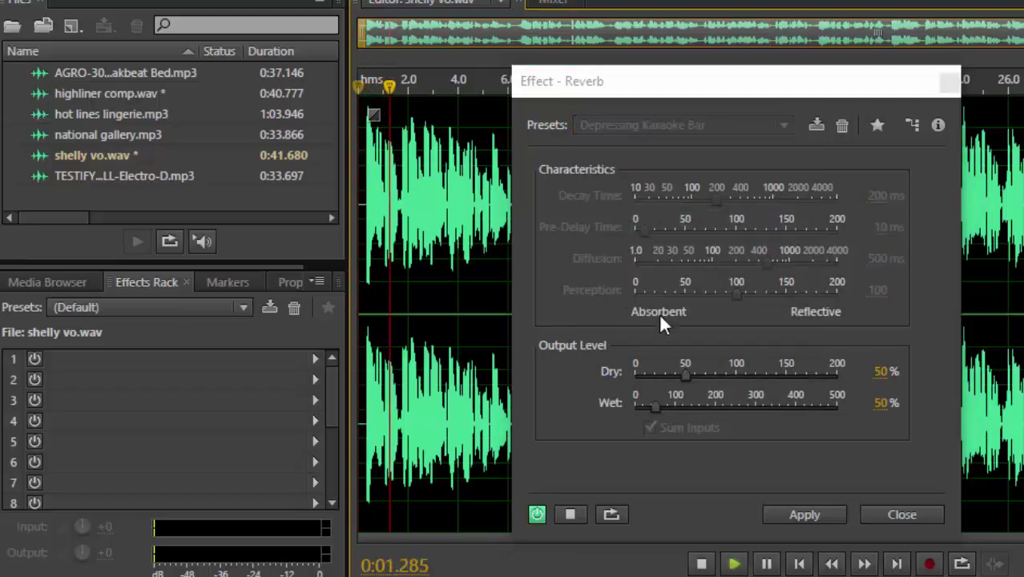
left_click(685, 374)
left_click_drag(684, 373, 721, 374)
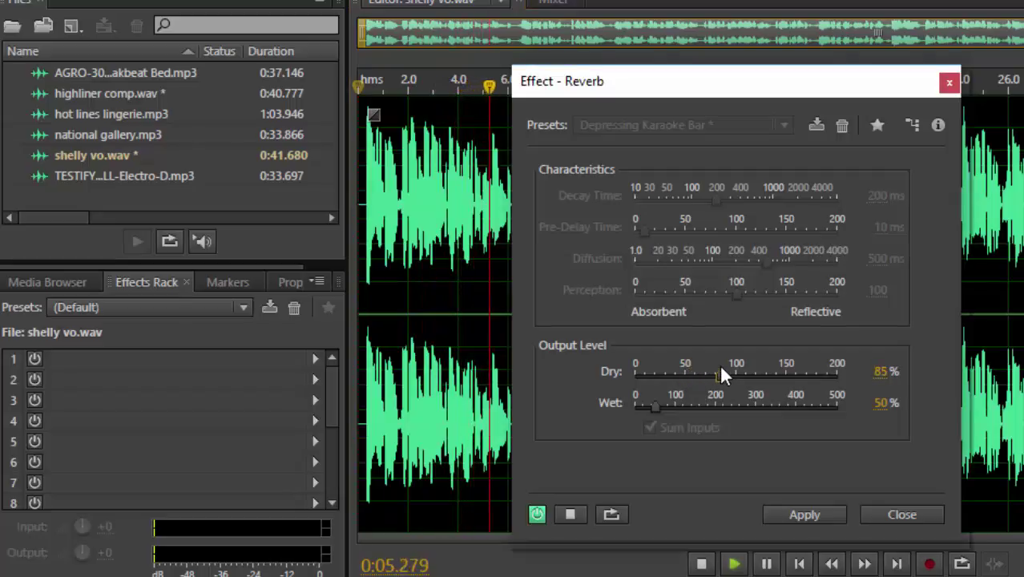
key("space")
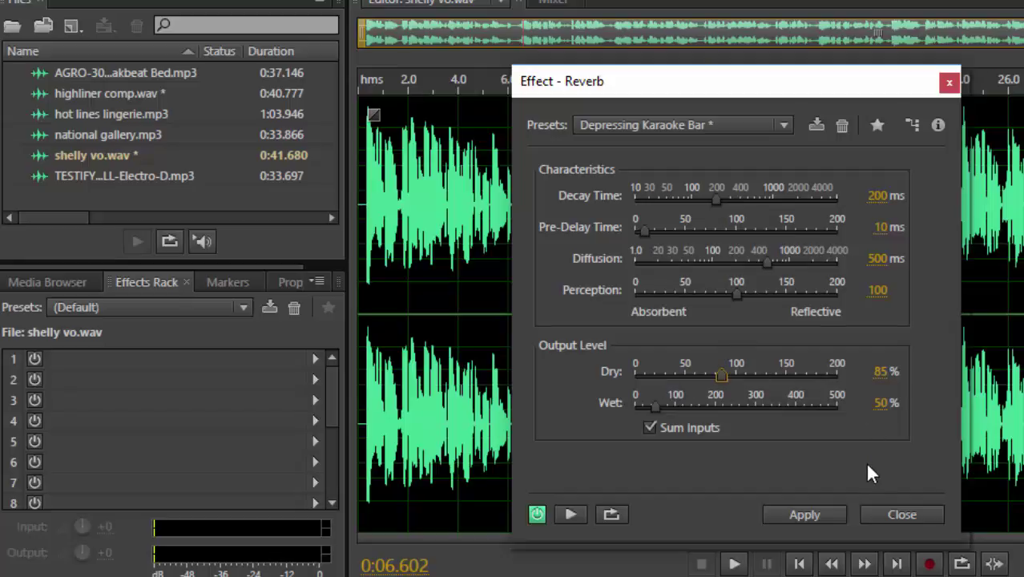
left_click(913, 514)
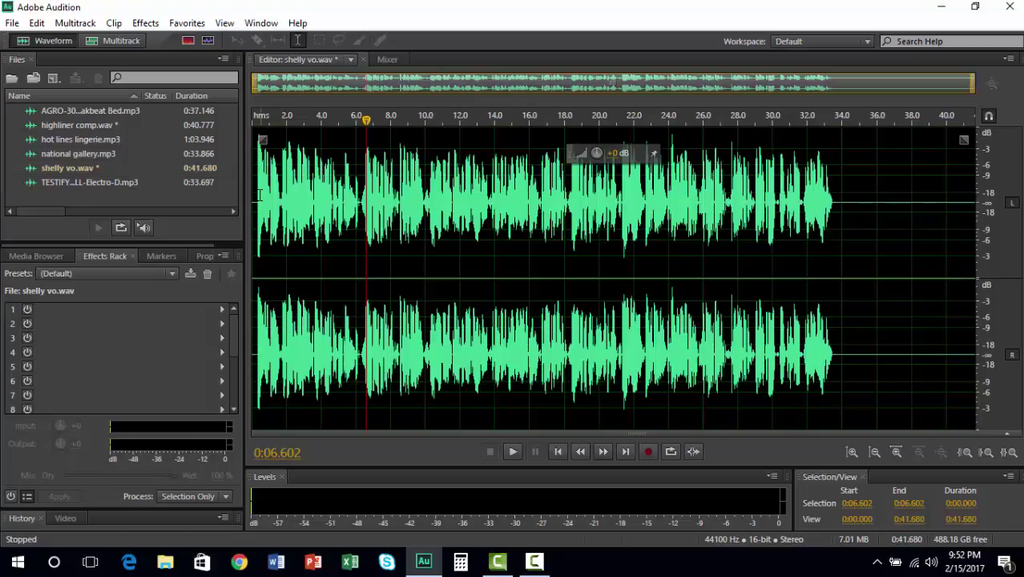
- Select and play the first 6.332 seconds, and load Reverb's Depressing Karaoke Bar preset with dry at 103% and wet at 61%
left_click_drag(253, 160, 360, 165)
key("space")
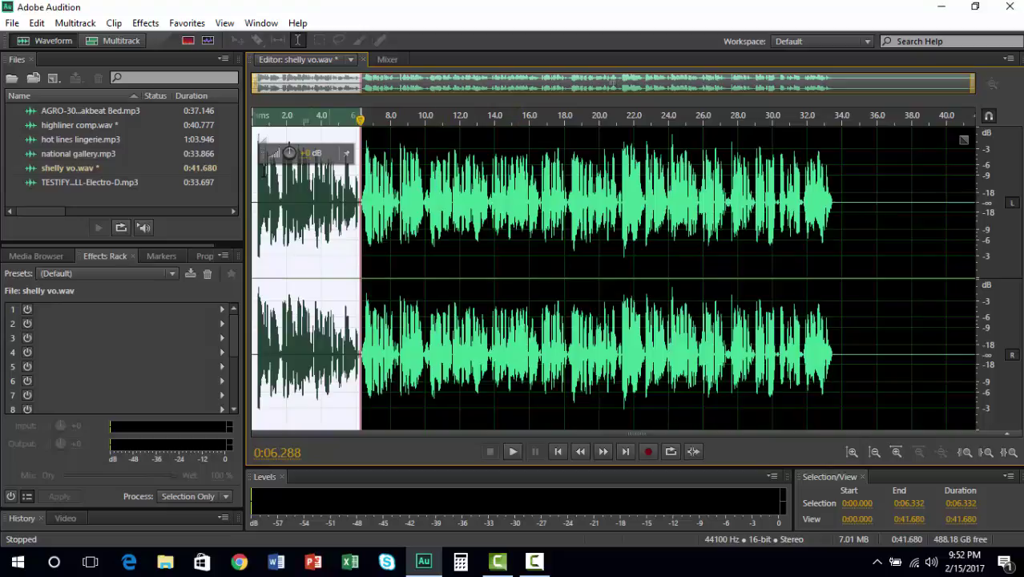
left_click(146, 22)
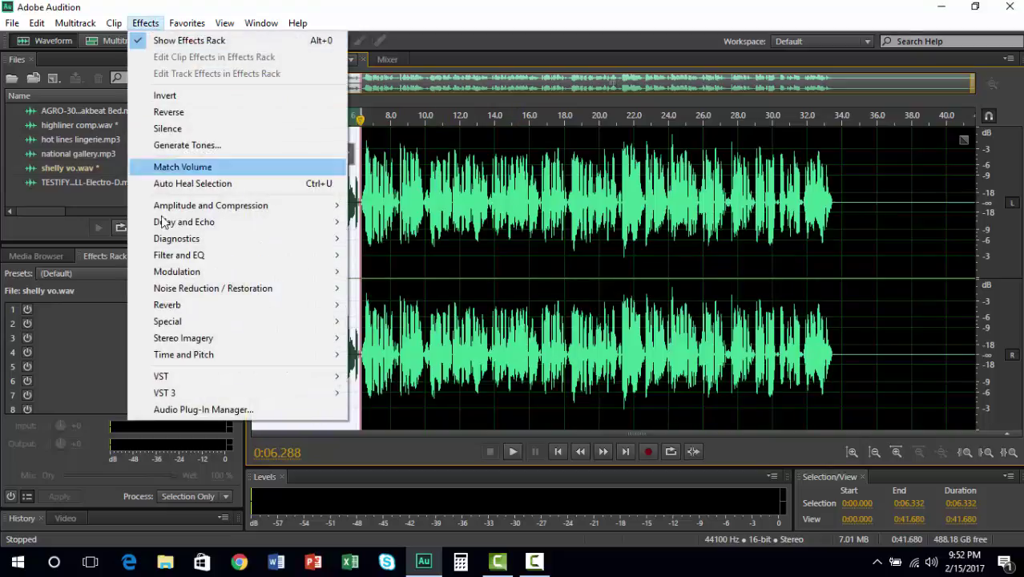
mouse_move(239, 359)
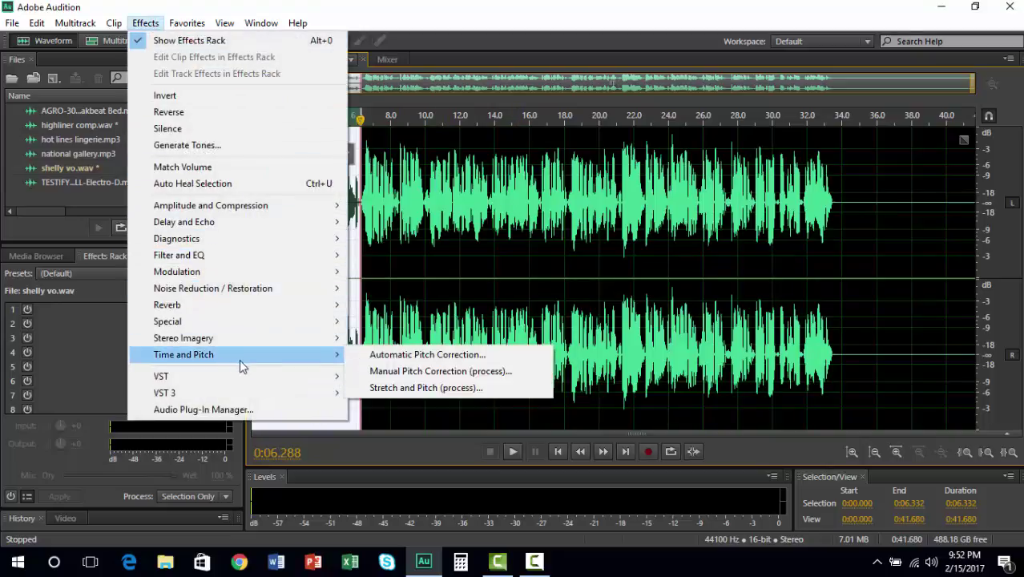
mouse_move(265, 309)
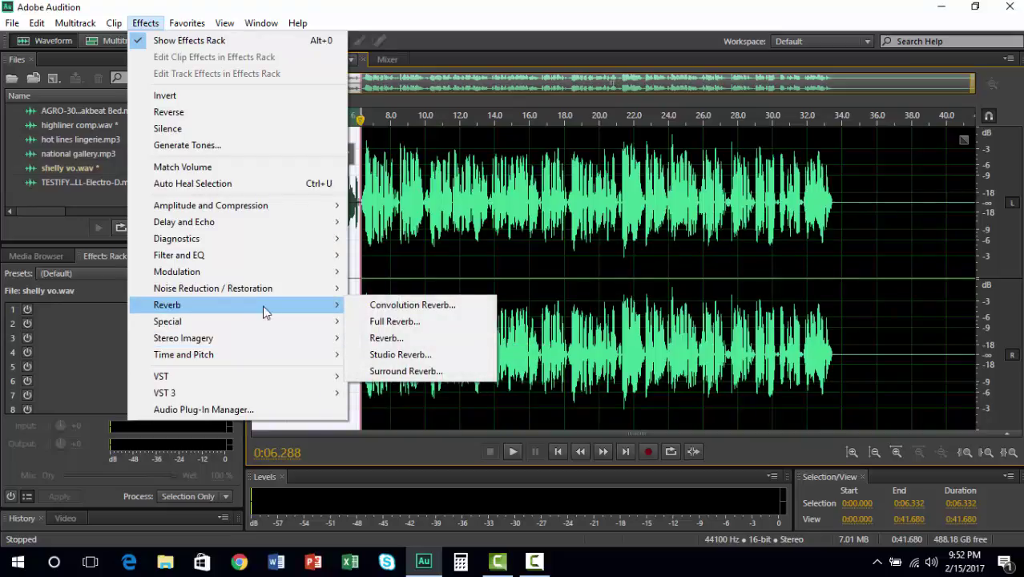
left_click(411, 338)
left_click(477, 147)
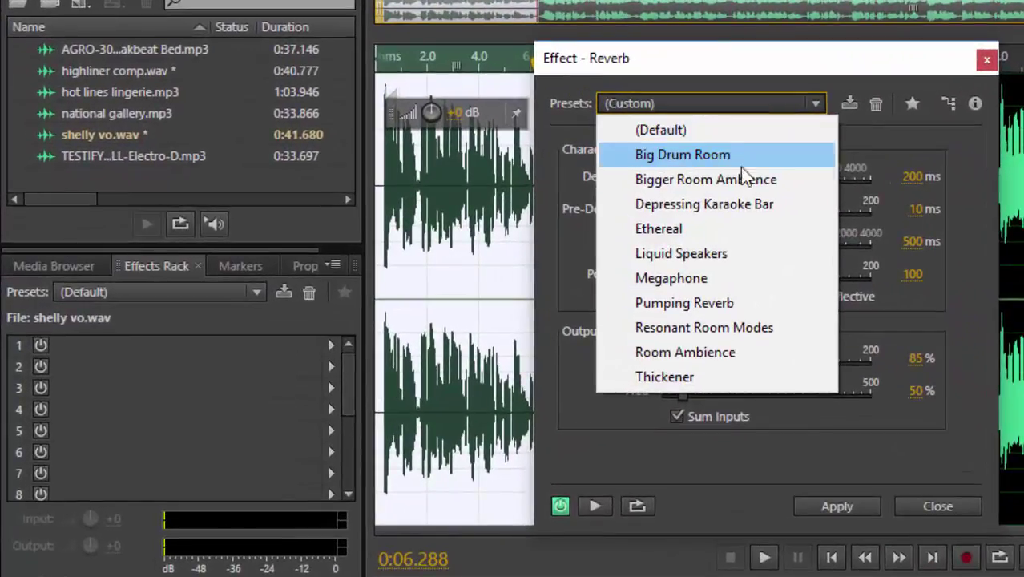
left_click(737, 212)
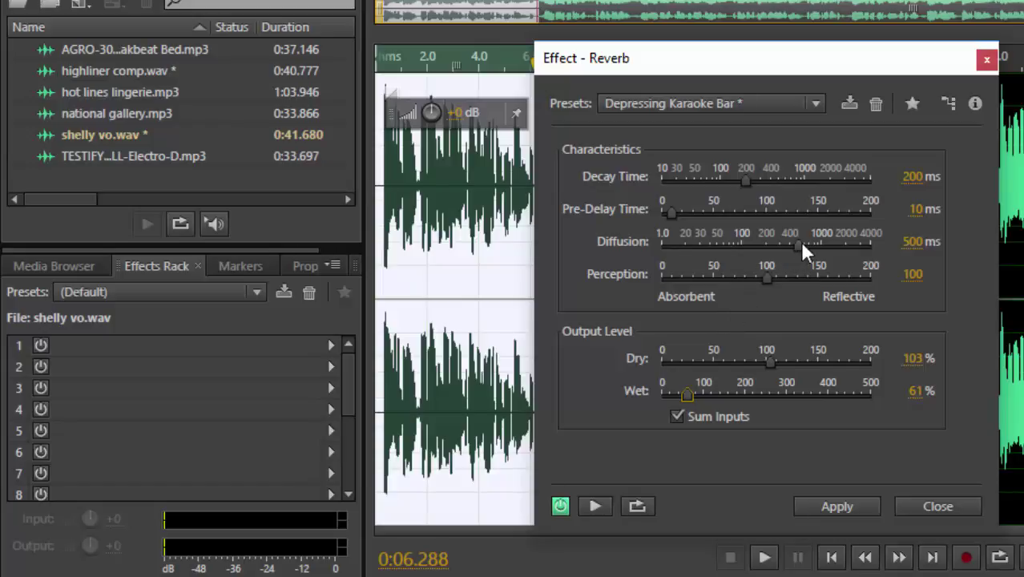
- Set the Reverb's perception to 129 and decay time to 1038 ms, and apply the effect to the selected opening section
left_click_drag(768, 273, 797, 275)
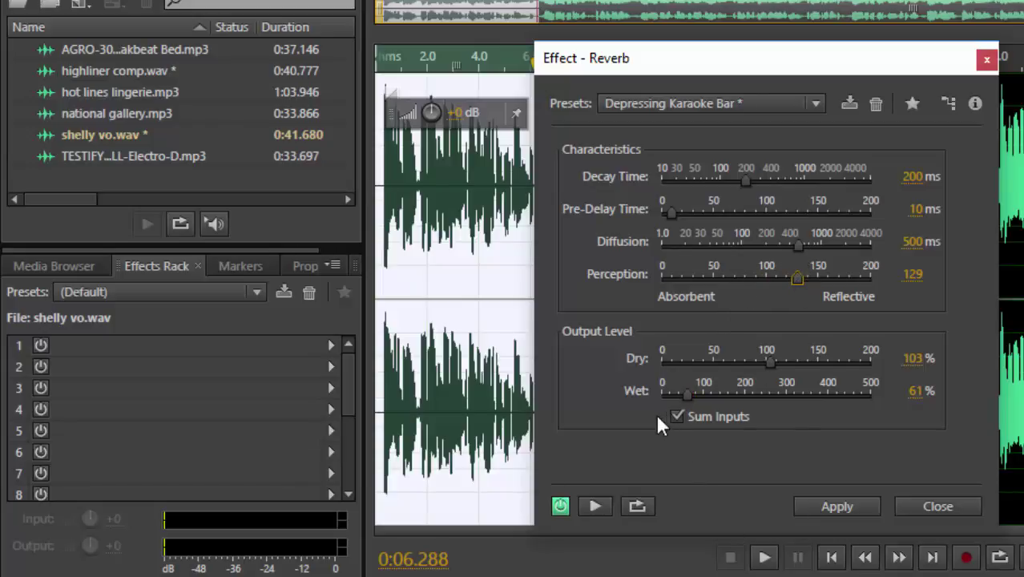
left_click(837, 506)
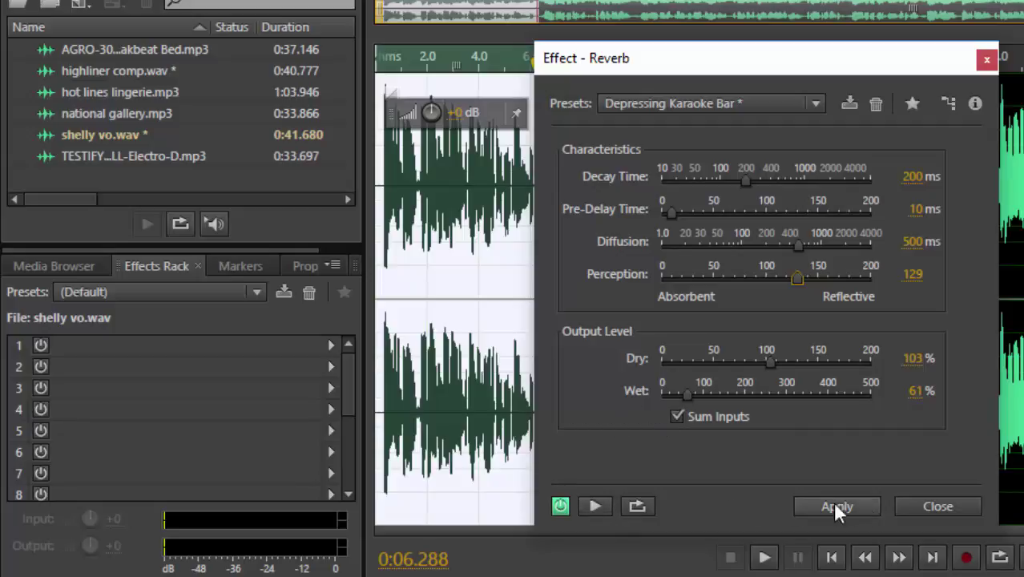
left_click_drag(707, 53, 859, 70)
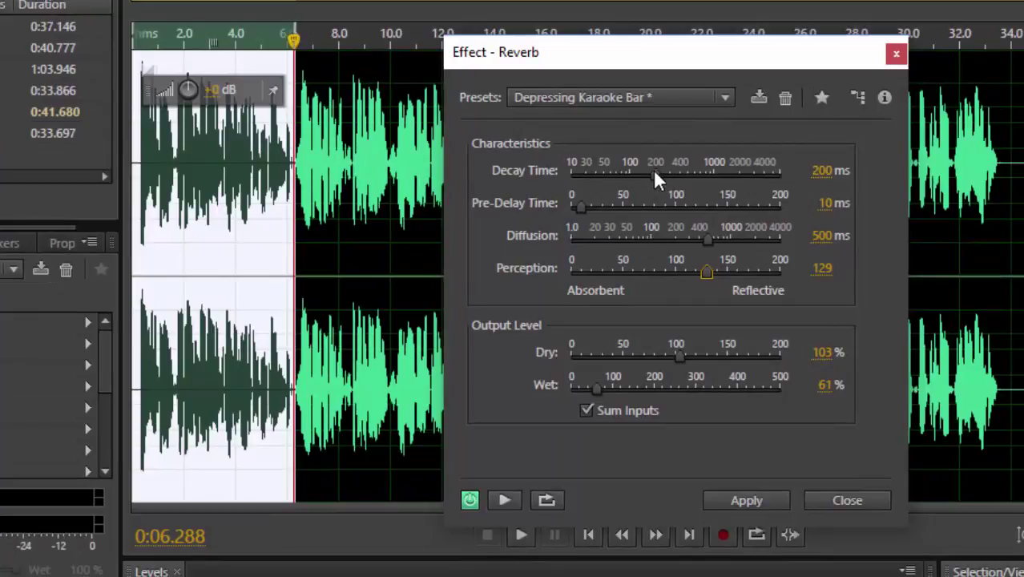
left_click_drag(653, 171, 716, 165)
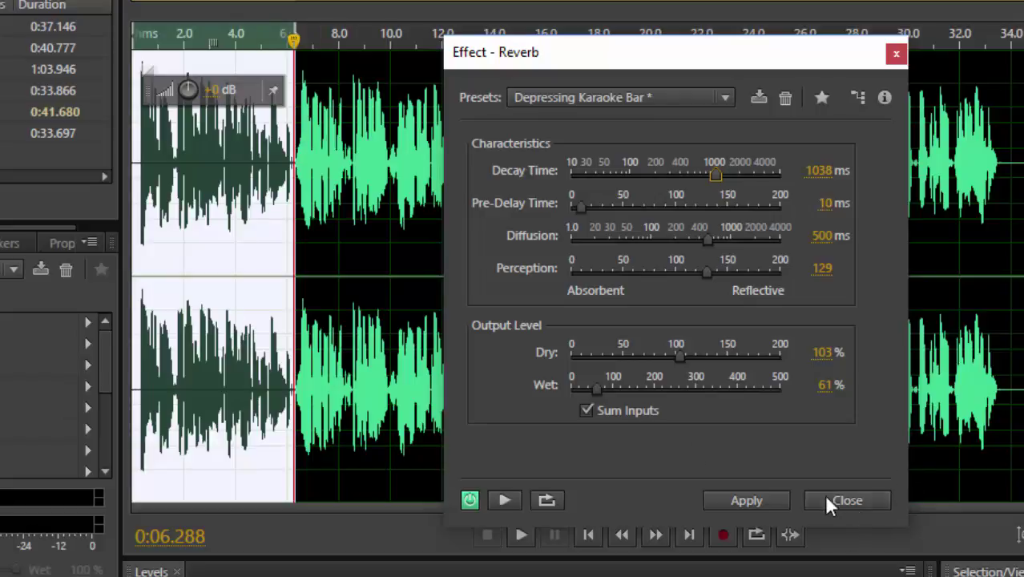
left_click(751, 504)
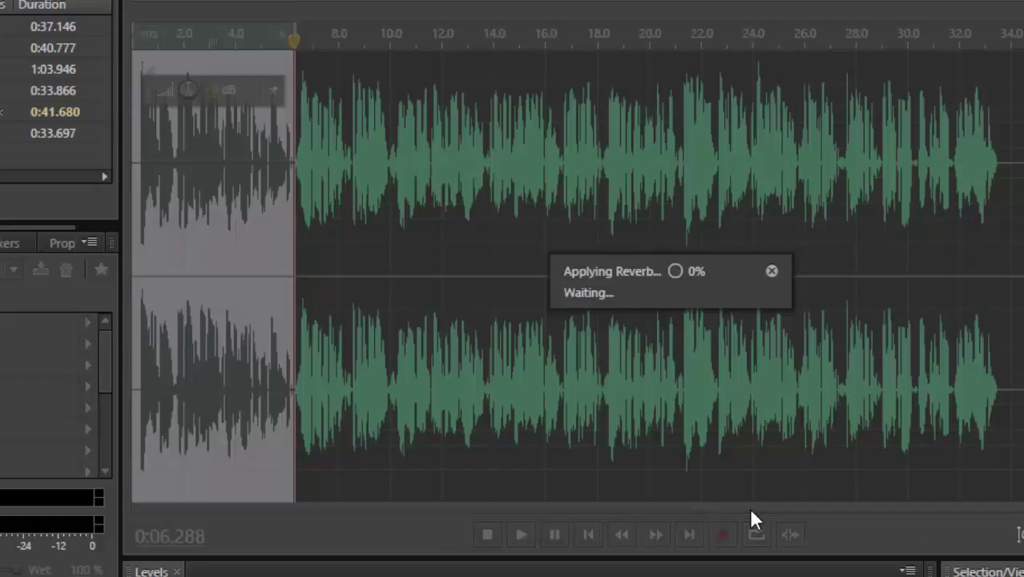
- Play the Reverb-processed opening from its start to about 8 seconds, stop playback, and undo the Reverb
left_click(141, 324)
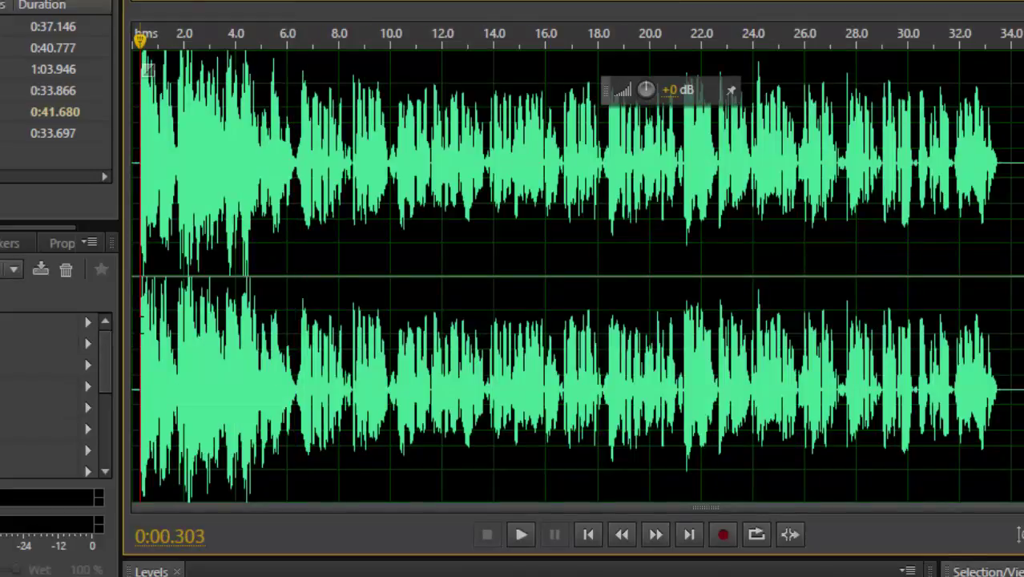
key("space")
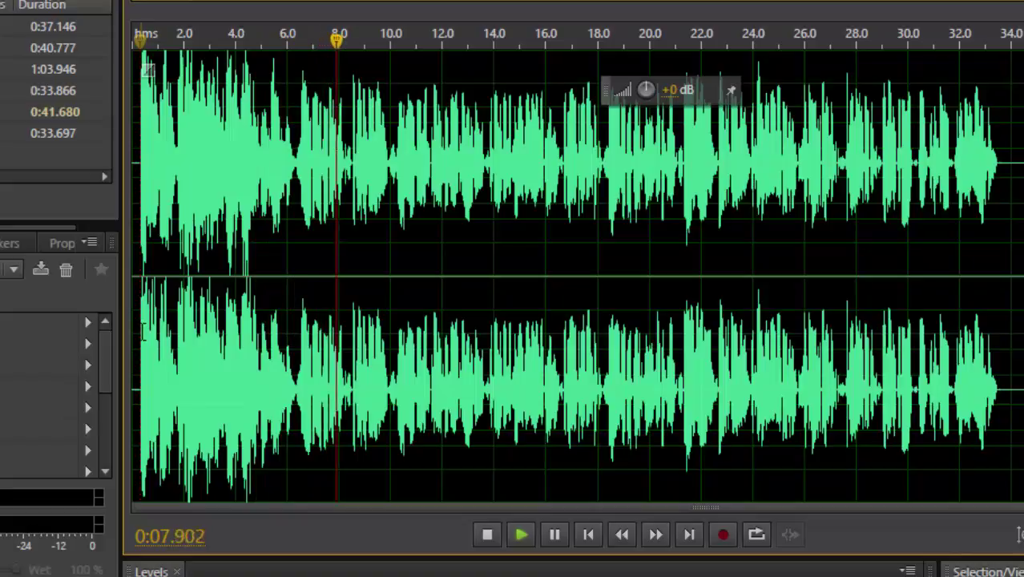
key("space")
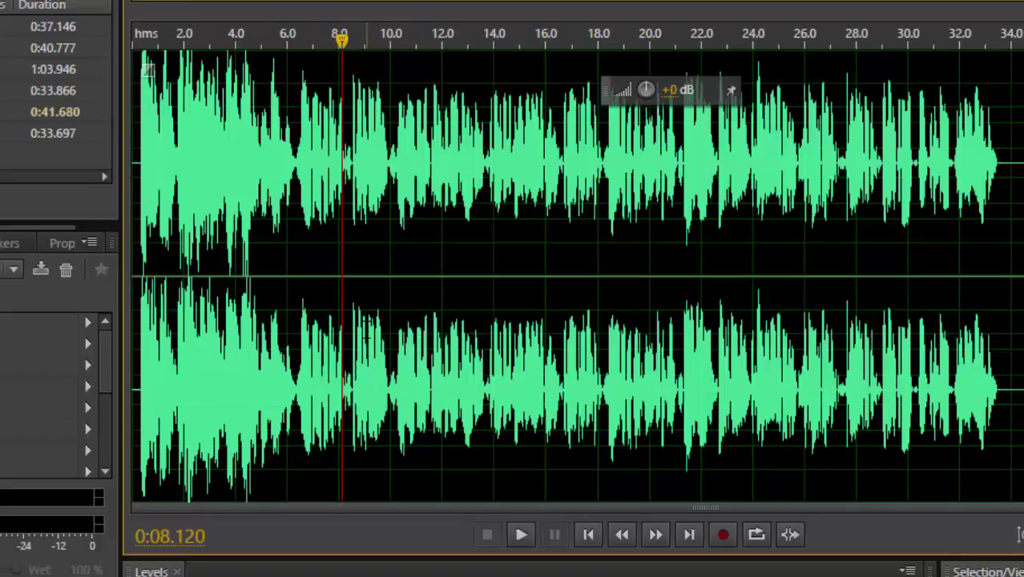
left_click_drag(295, 328, 128, 327)
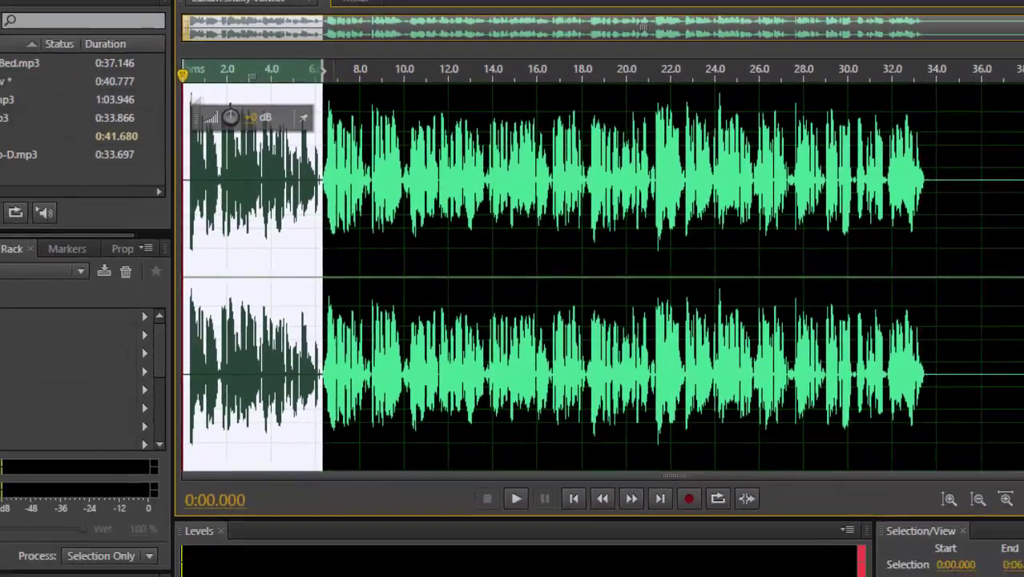
- Insert 10 seconds of silence at 0:06.262, in the gap after the opening section
scroll(299, 320, "up", 5)
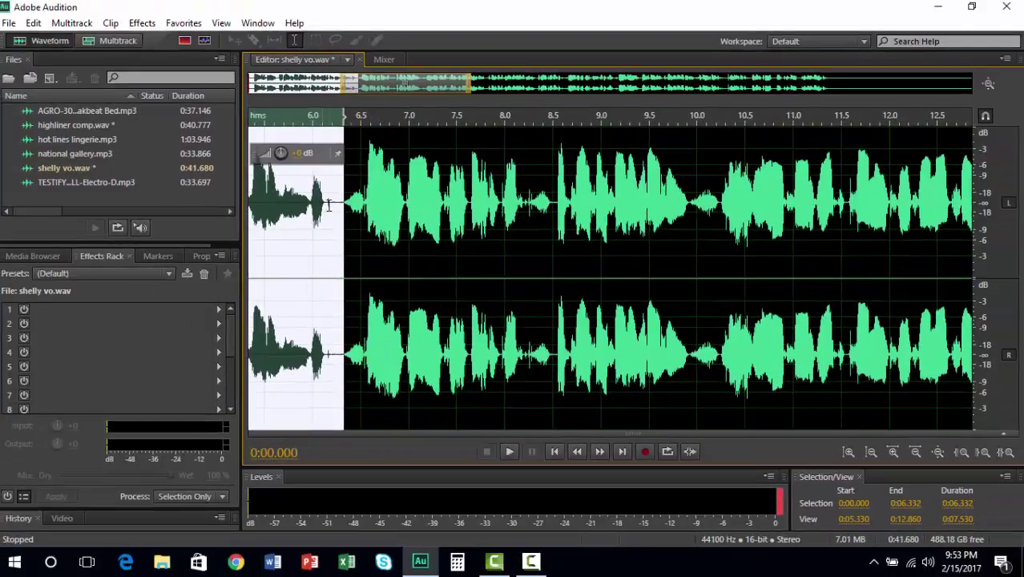
left_click(337, 225)
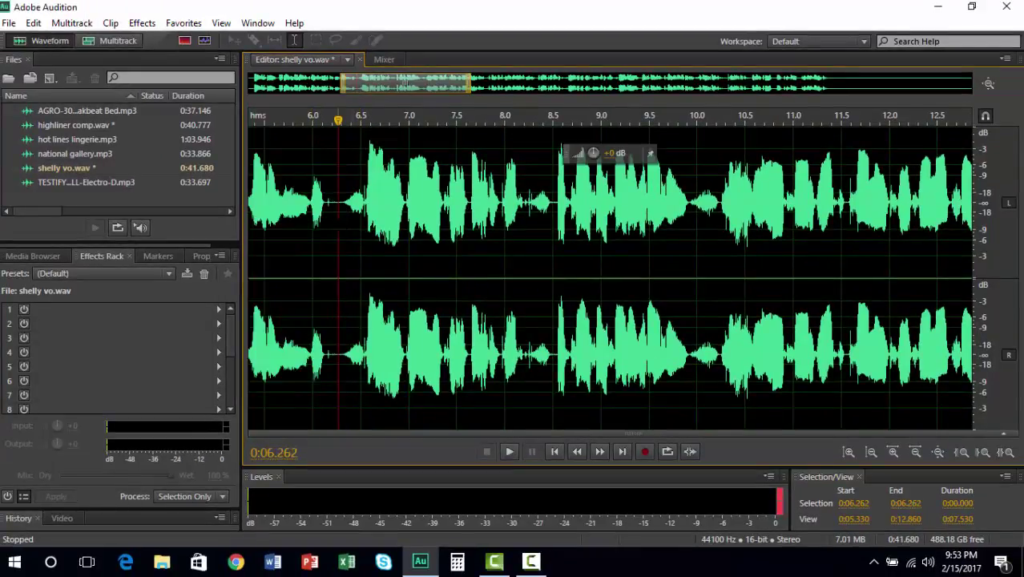
right_click(337, 225)
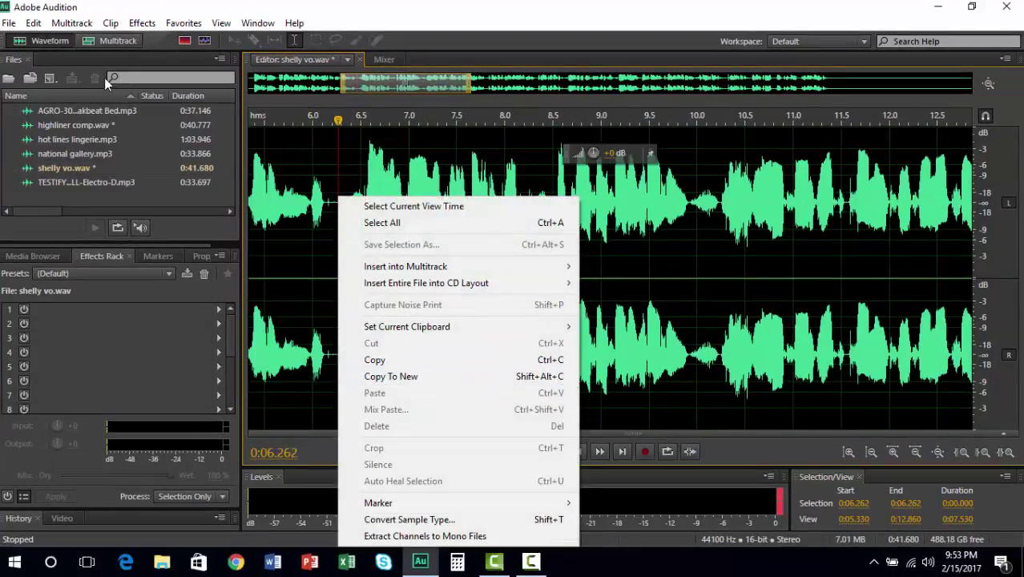
left_click(32, 22)
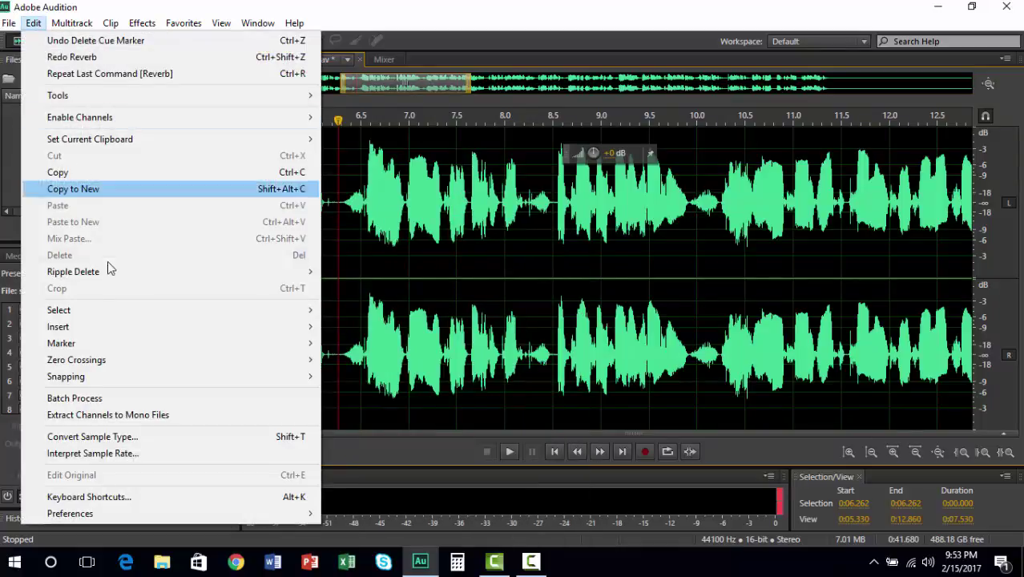
mouse_move(100, 327)
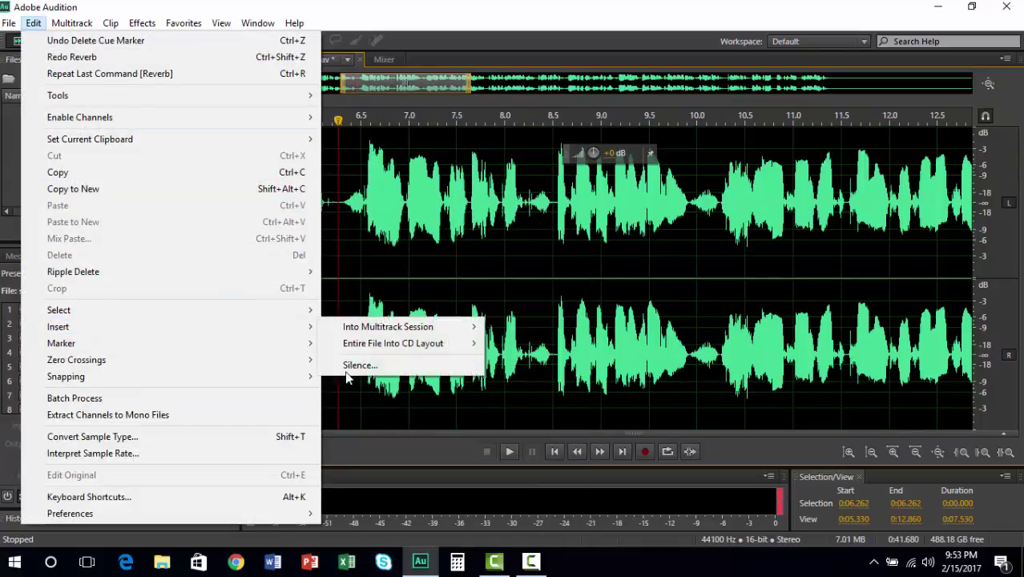
left_click(423, 366)
left_click(551, 266)
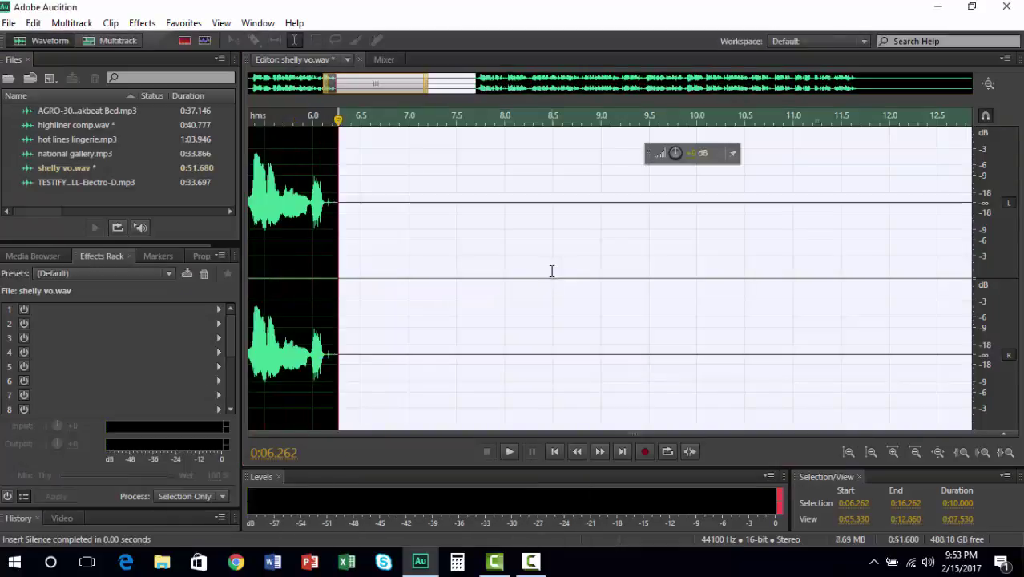
scroll(542, 307, "down", 3)
scroll(418, 252, "up", 3)
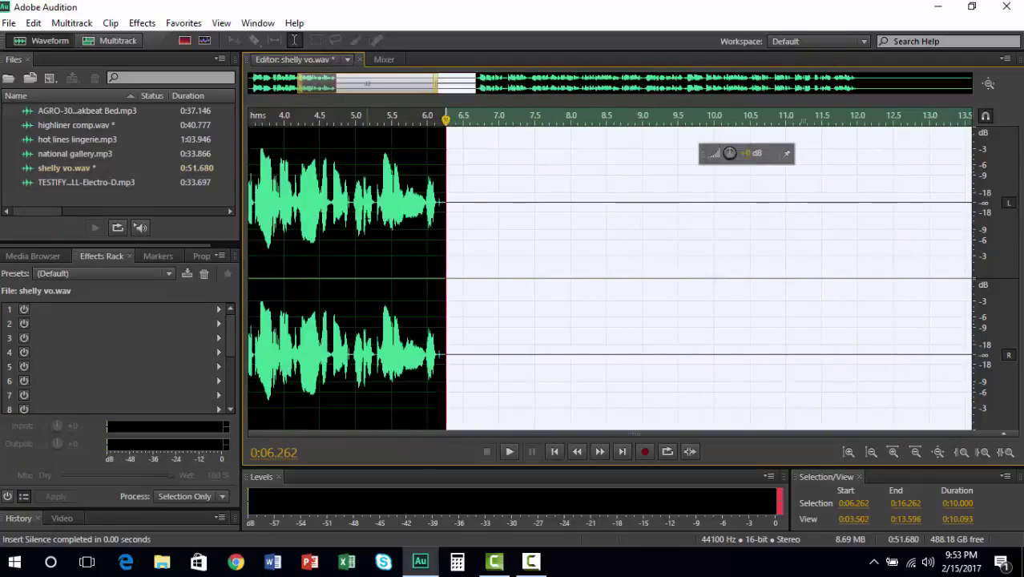
scroll(447, 252, "down", 3)
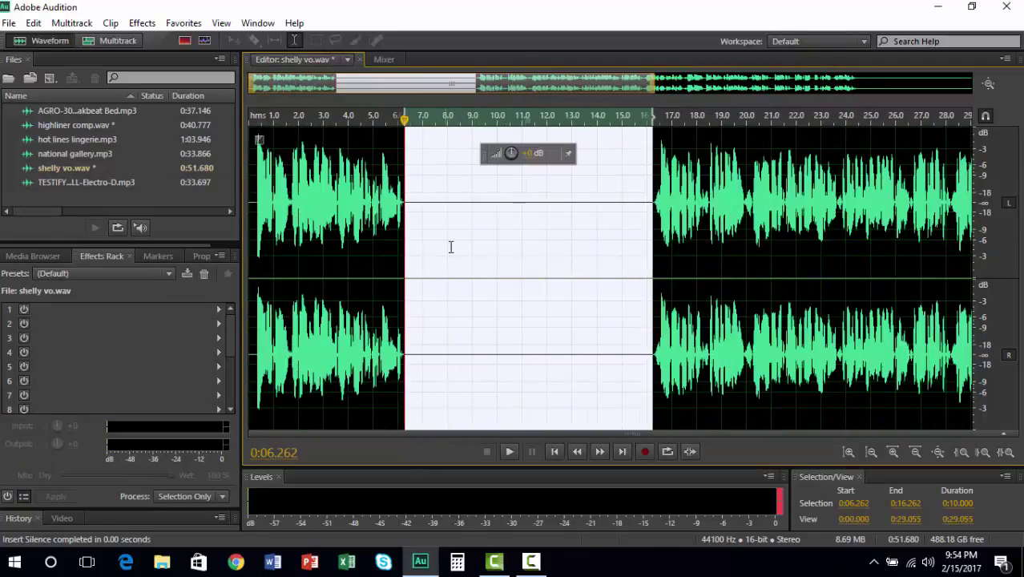
- Select the first 8 seconds, including part of the silence, and apply Reverb with decay time 1038 ms, dry 103% and wet 61%
left_click_drag(450, 244, 60, 144)
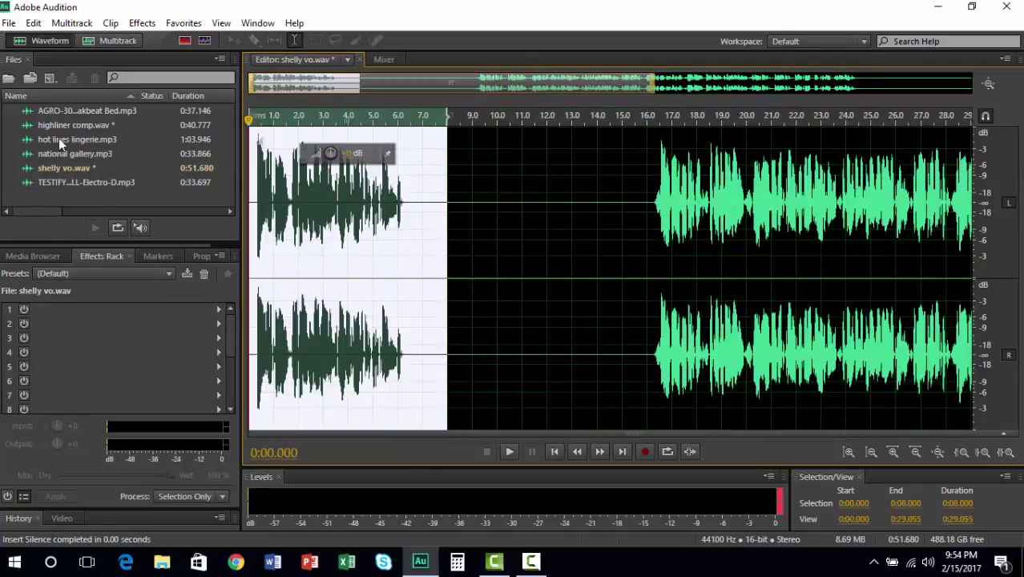
left_click(142, 23)
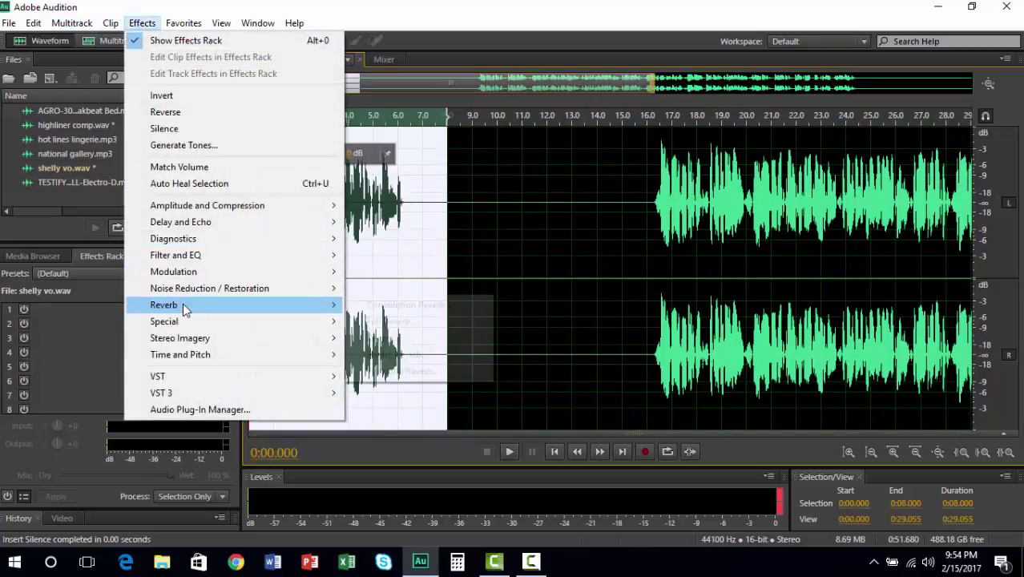
mouse_move(183, 304)
left_click(436, 340)
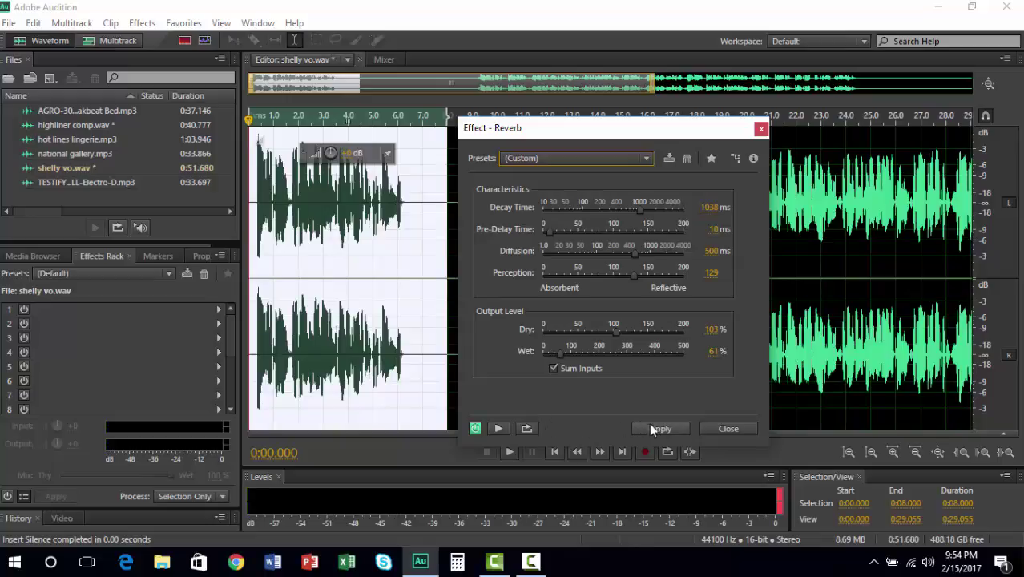
left_click(660, 429)
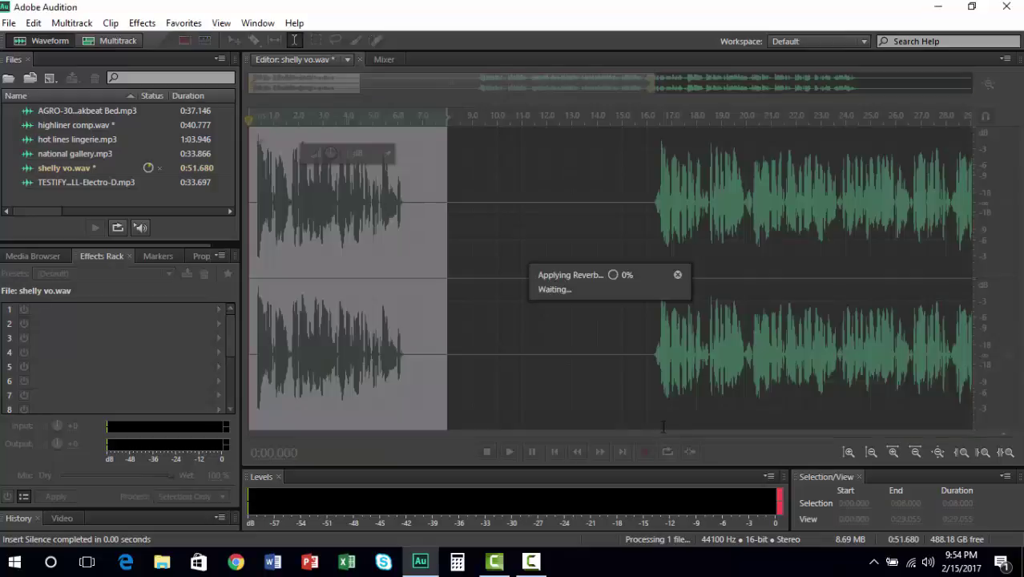
- Examine the reverb tail after the opening section by selecting about 0:06.135 to 0:06.878
scroll(405, 373, "up", 5)
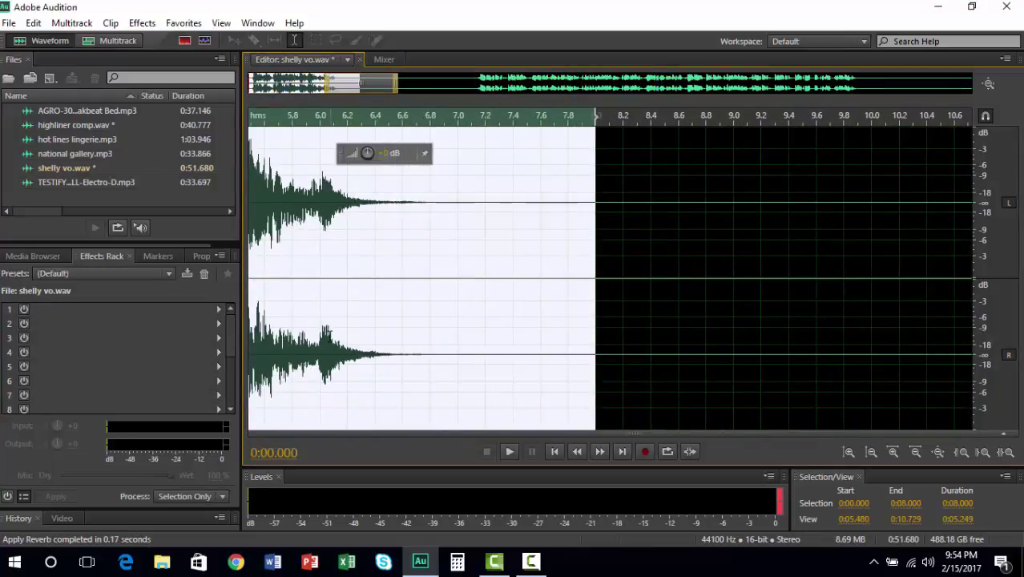
left_click_drag(338, 346, 441, 346)
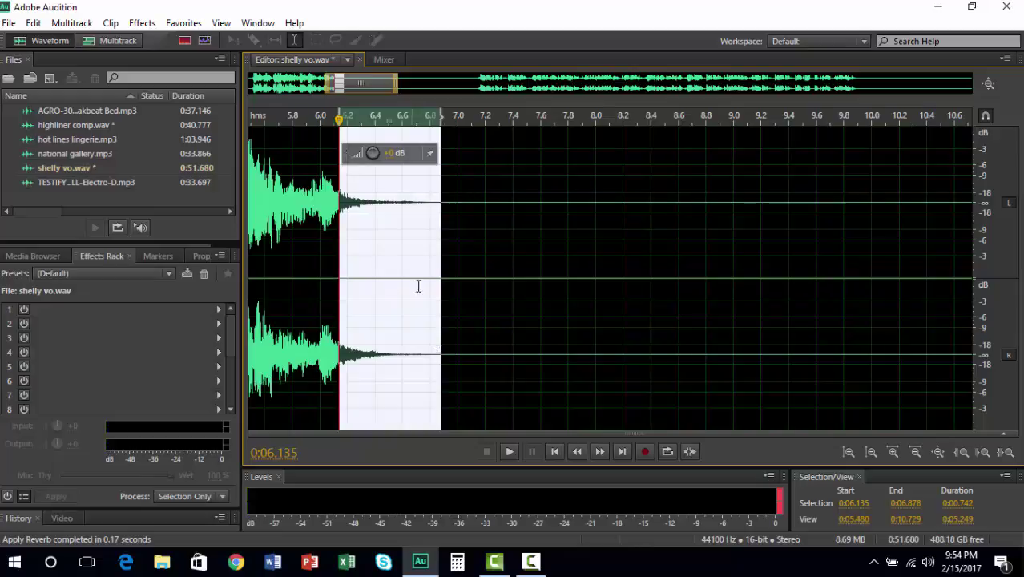
scroll(404, 295, "down", 5)
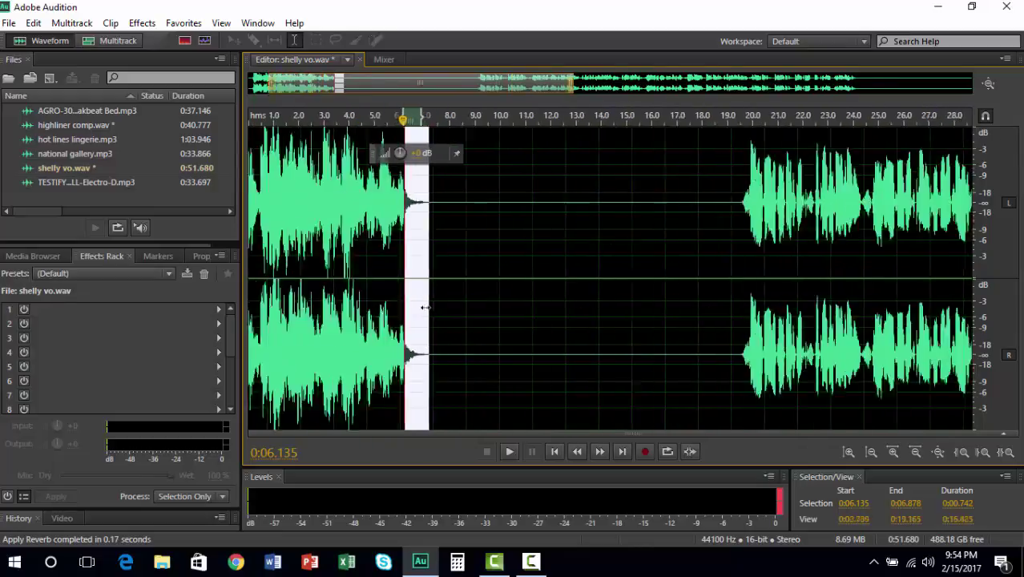
left_click(277, 298)
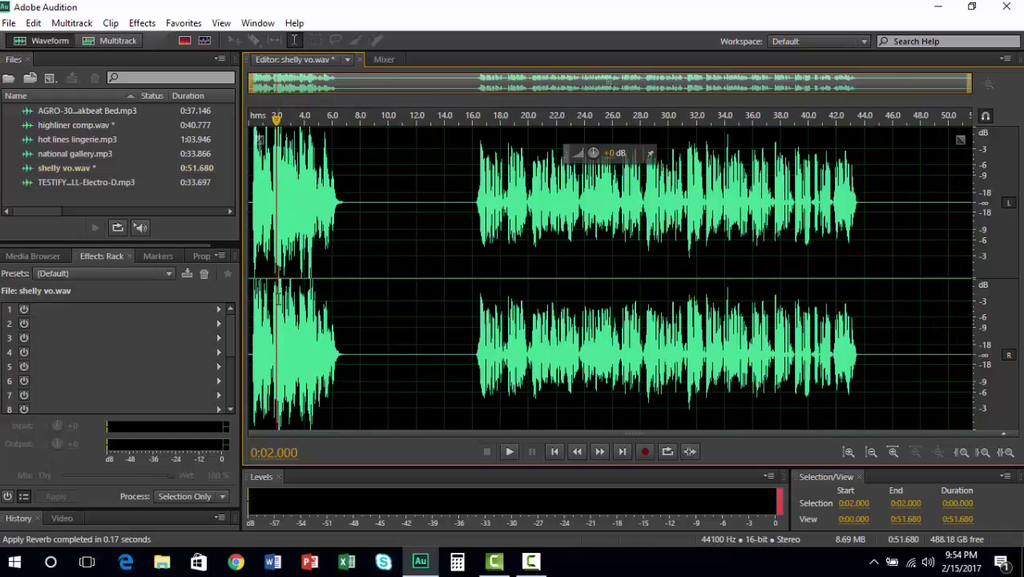
- Undo the Reverb on the first 8 seconds and the inserted silence
left_click_drag(249, 298, 359, 298)
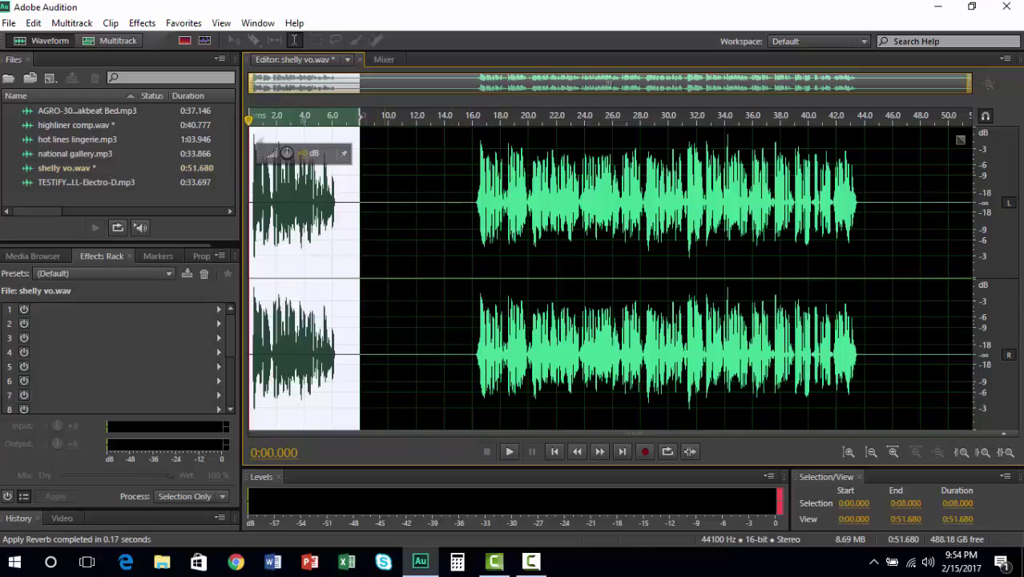
left_click(461, 240)
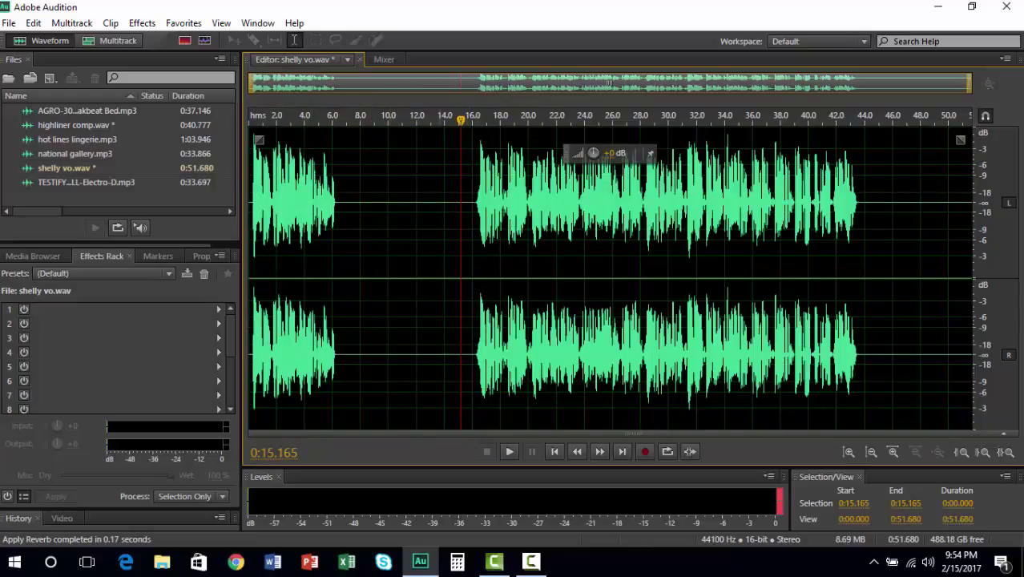
key("ctrl+z")
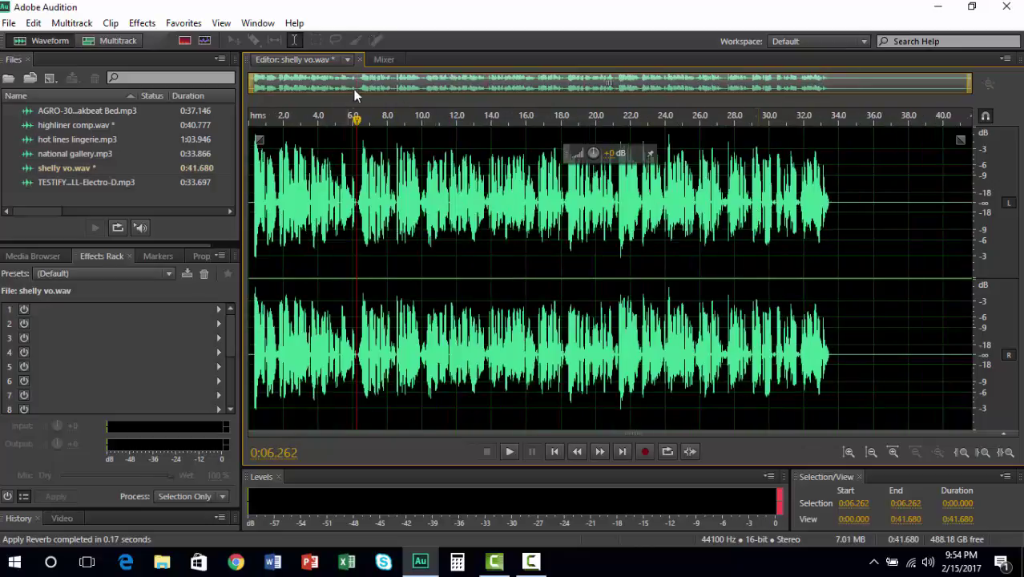
- Create the multitrack session Untitled Session 1 at 44100 Hz, 32-bit float, stereo, and place shelly vo.wav at the start of Track 1
left_click(117, 41)
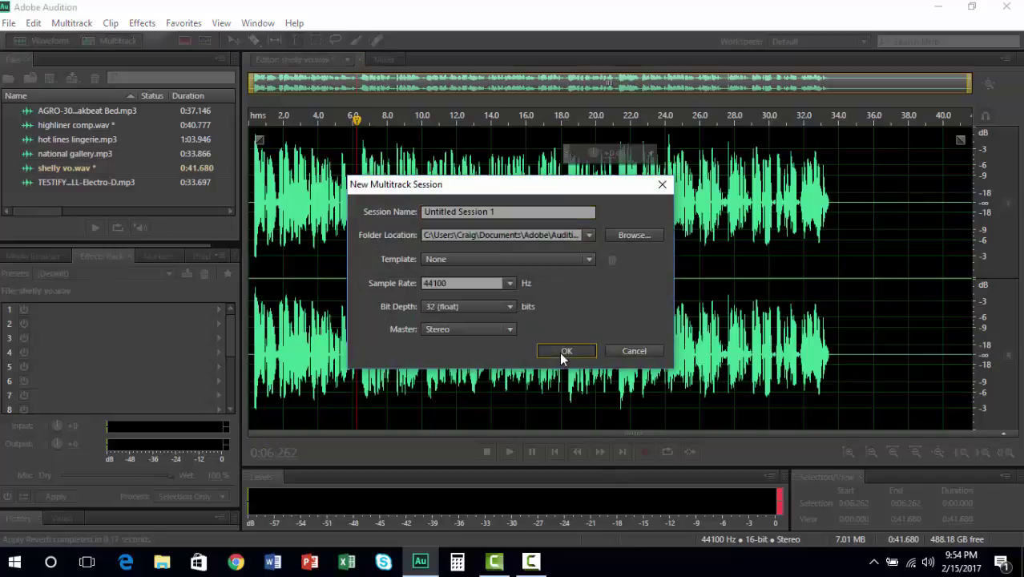
left_click(561, 351)
left_click(588, 298)
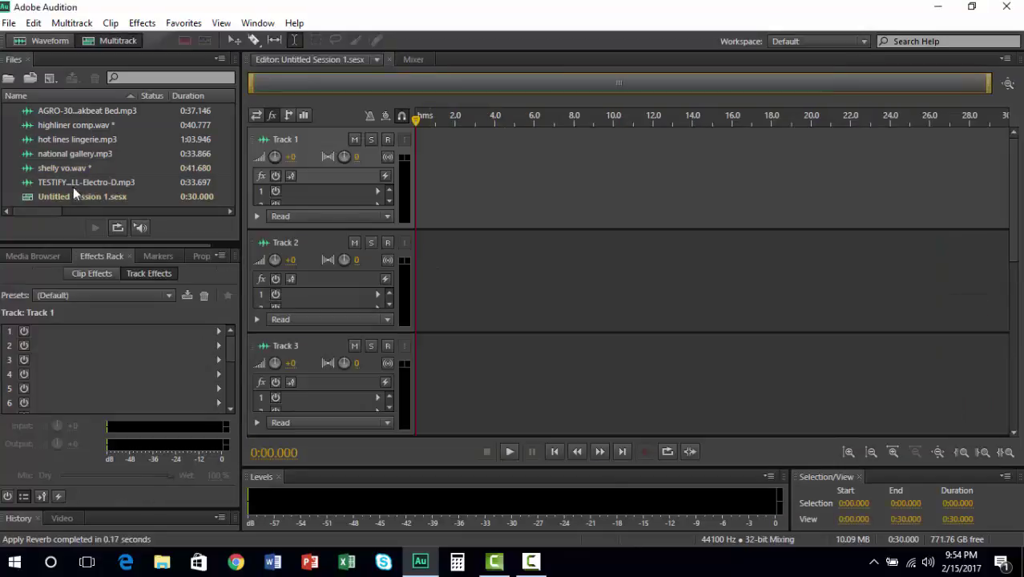
left_click_drag(75, 170, 415, 177)
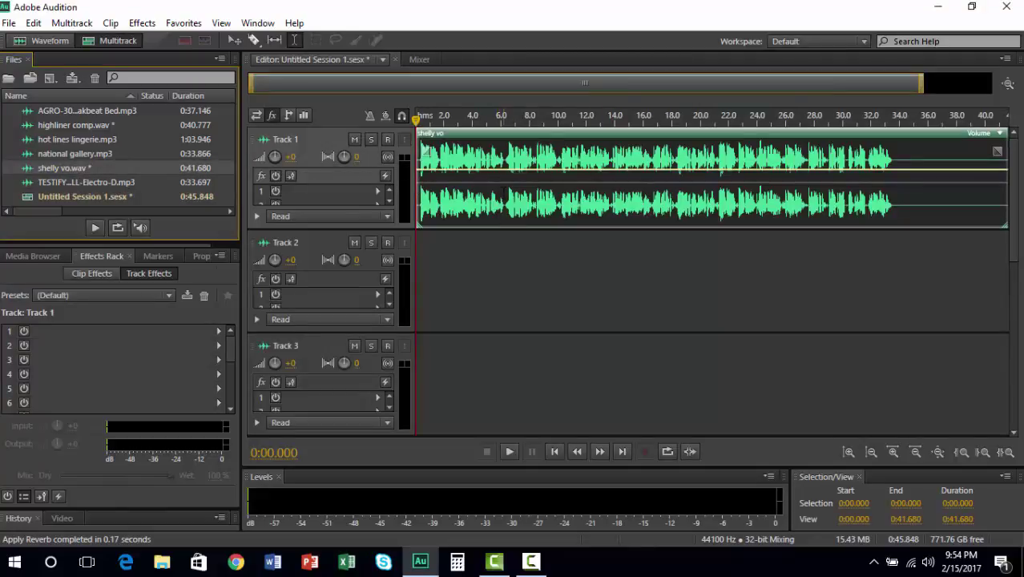
- Split the shelly vo clip on Track 1 at 0:06.227 and move the second part straight down to Track 2
left_click(502, 192)
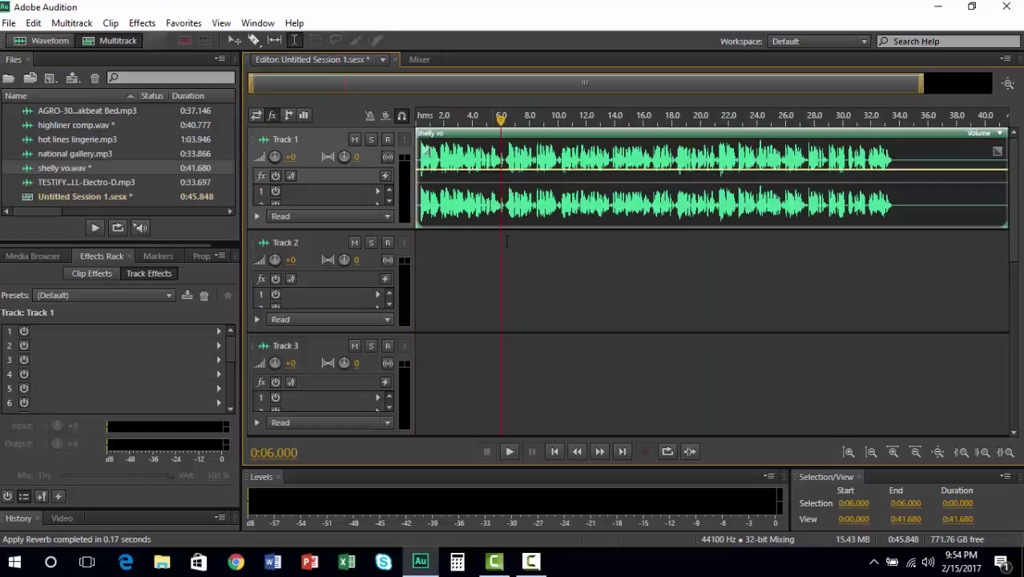
left_click(892, 452)
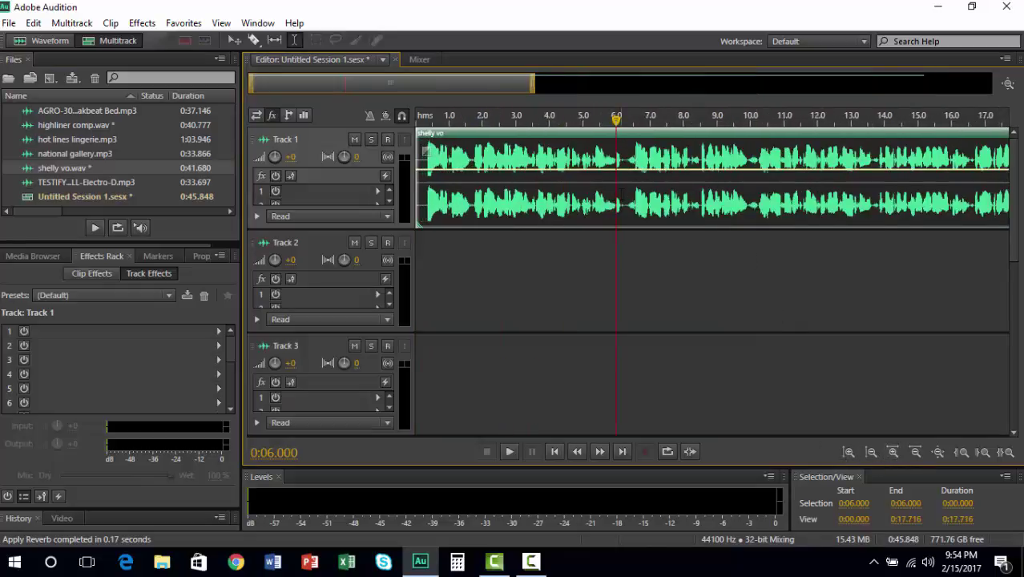
left_click(629, 192)
left_click(624, 193)
right_click(625, 193)
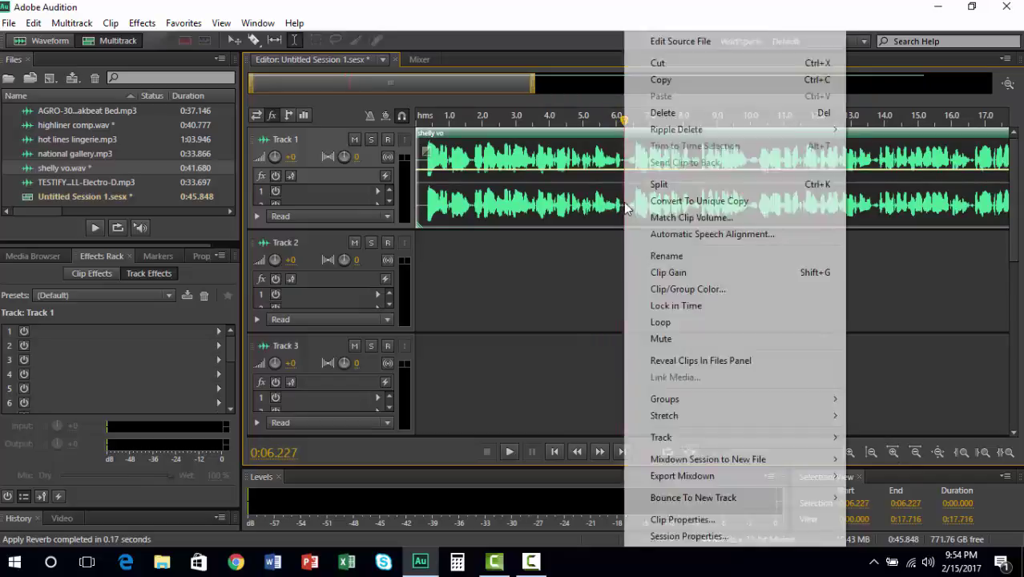
left_click(673, 185)
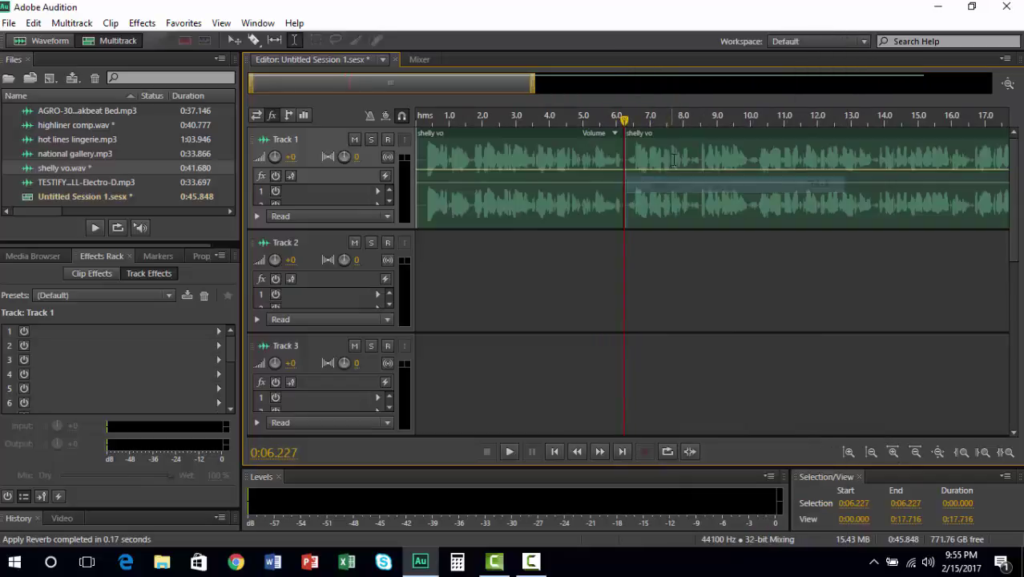
left_click(685, 166)
left_click_drag(685, 166, 685, 269)
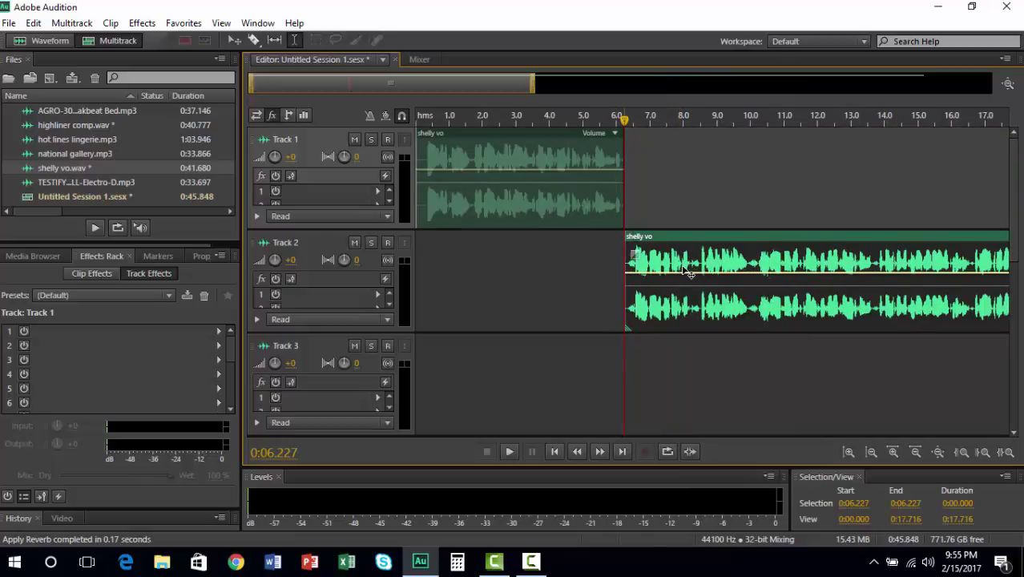
- Add the Reverb effect to the first effects slot of Track 1 in the mixer and acknowledge the performance alert
left_click(506, 166)
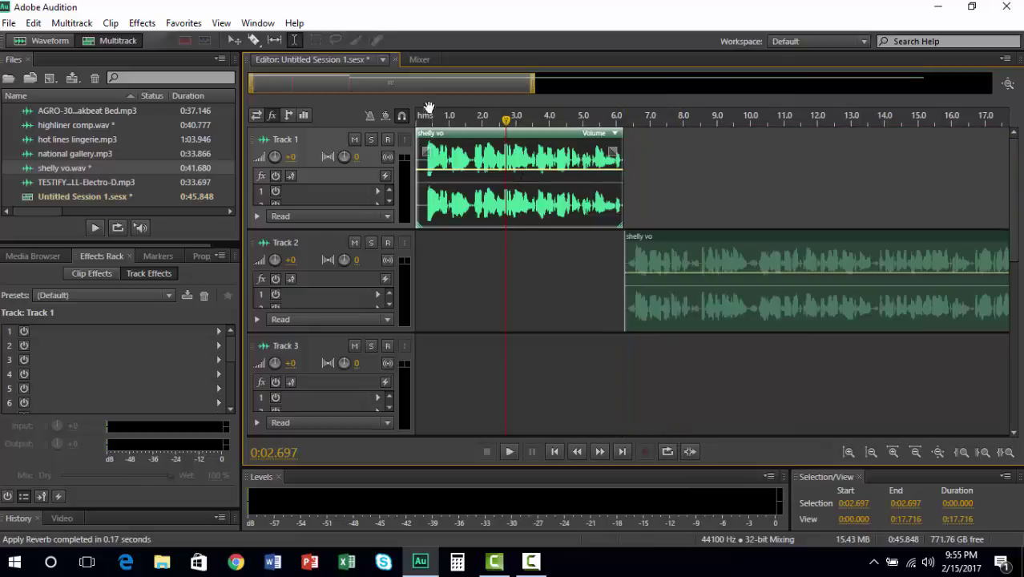
left_click(417, 60)
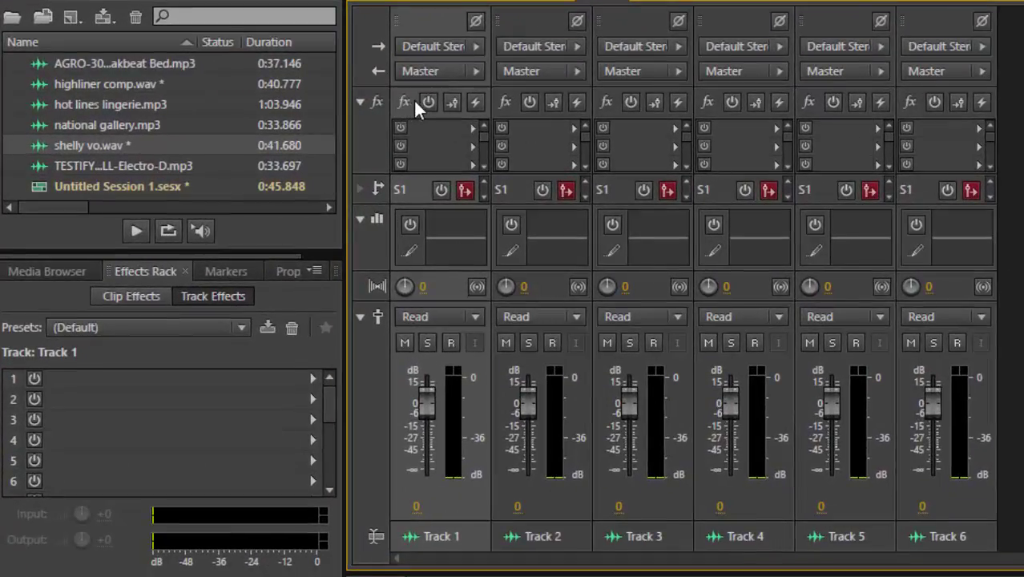
left_click(425, 101)
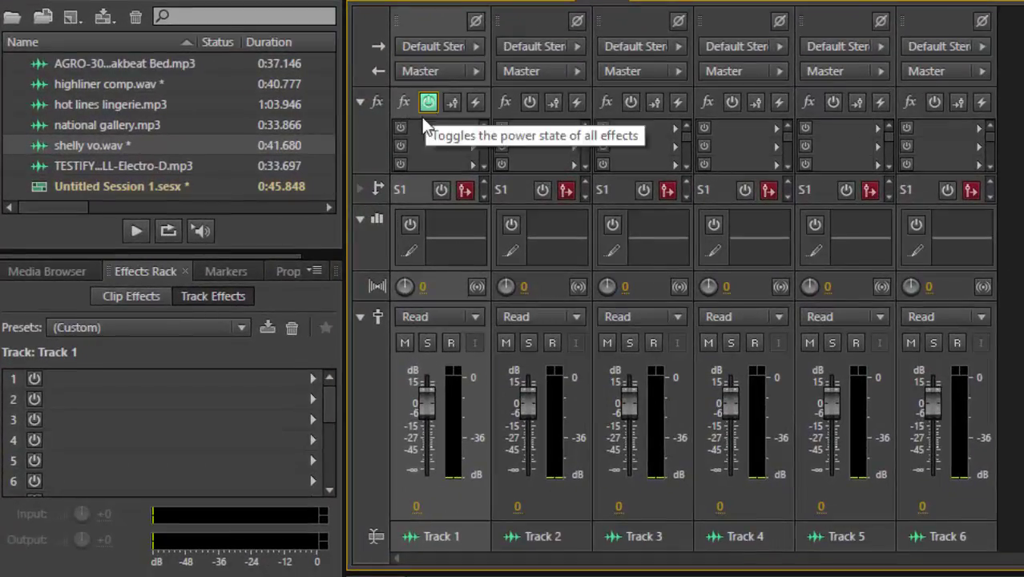
left_click(399, 128)
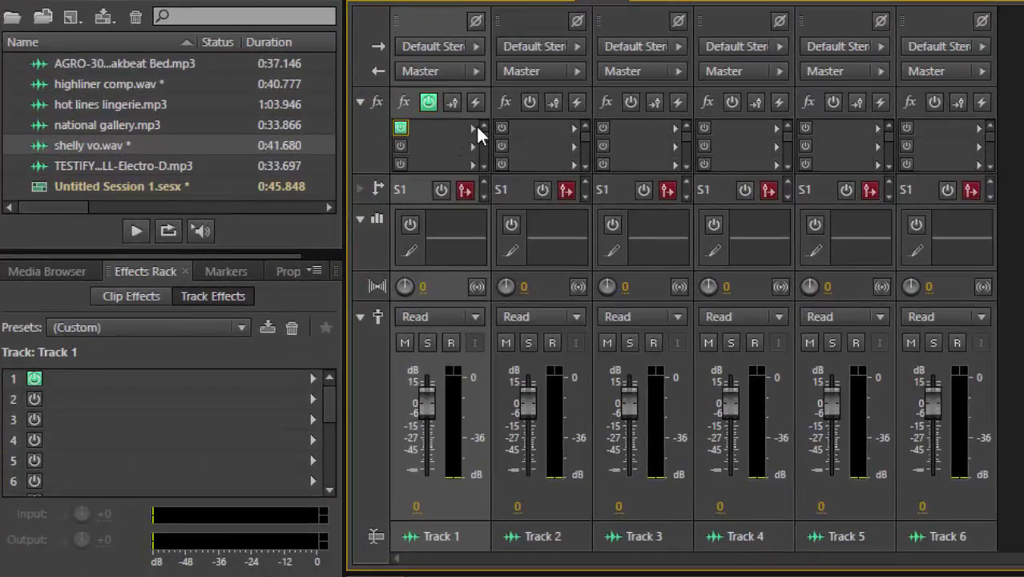
left_click(470, 126)
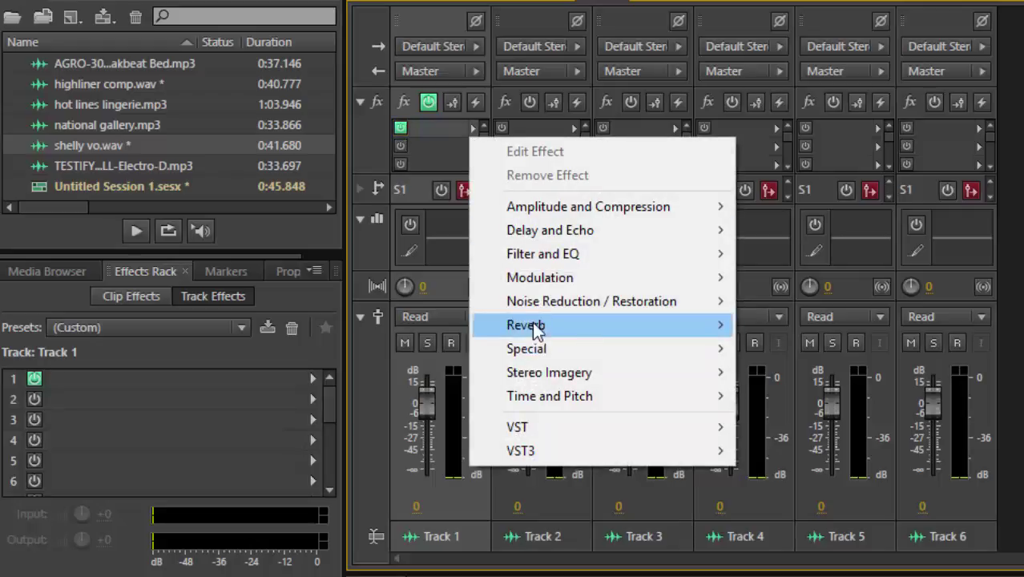
mouse_move(533, 324)
left_click(777, 375)
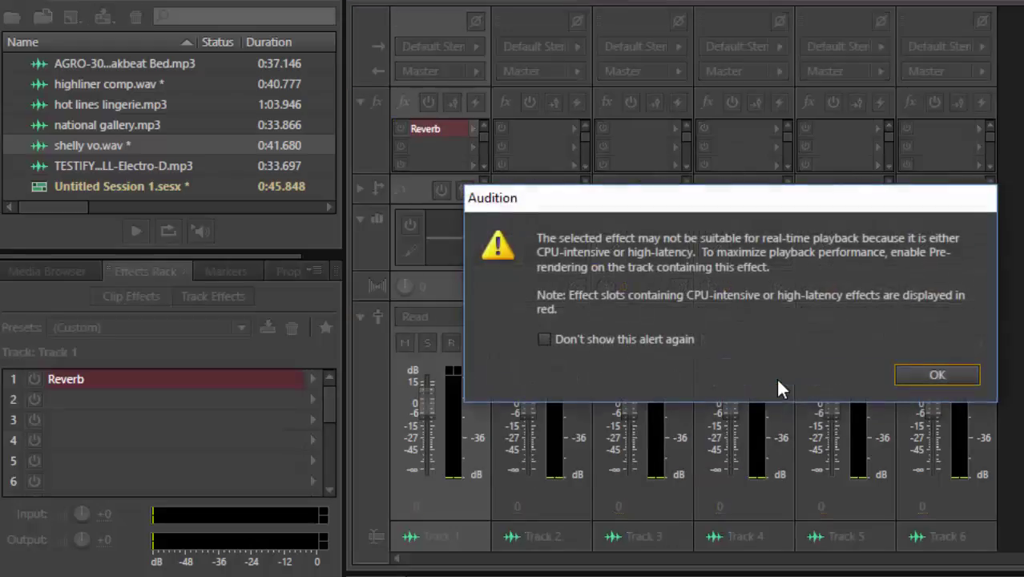
left_click(921, 374)
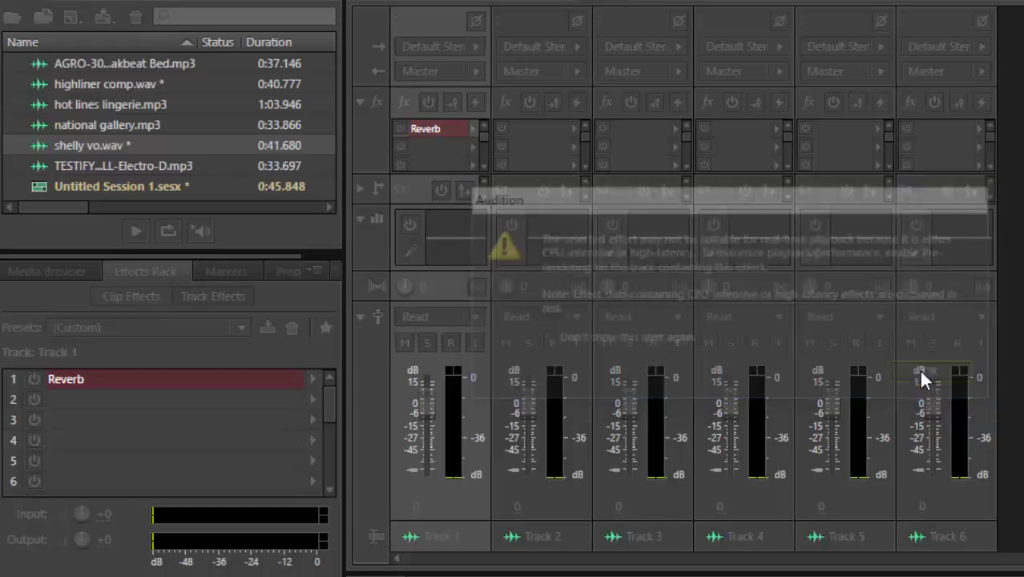
- Apply the Room Ambience preset to Track 1's Reverb, set the decay time to 1106 ms, and adjust the dry and wet levels
left_click(639, 119)
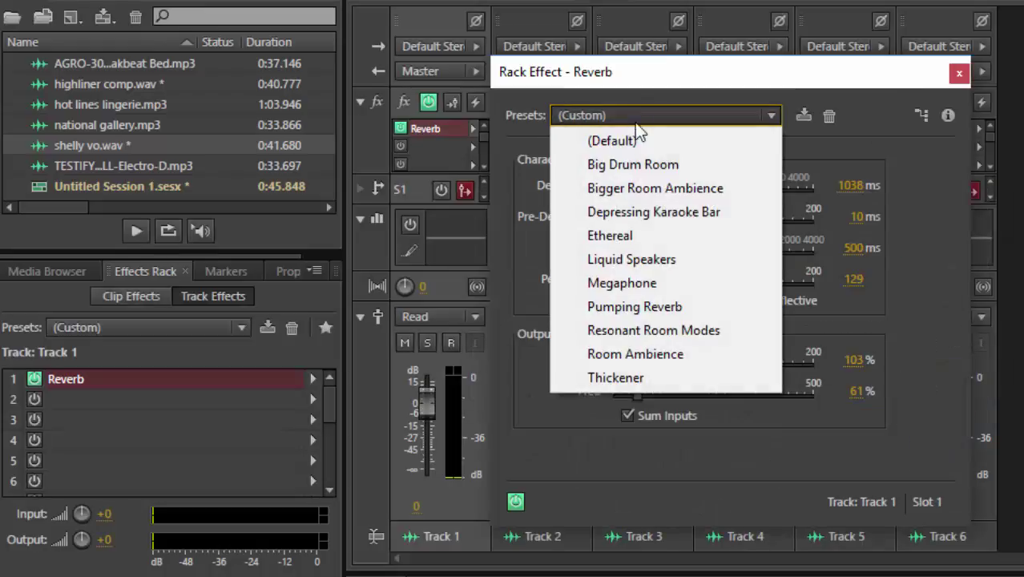
left_click(645, 357)
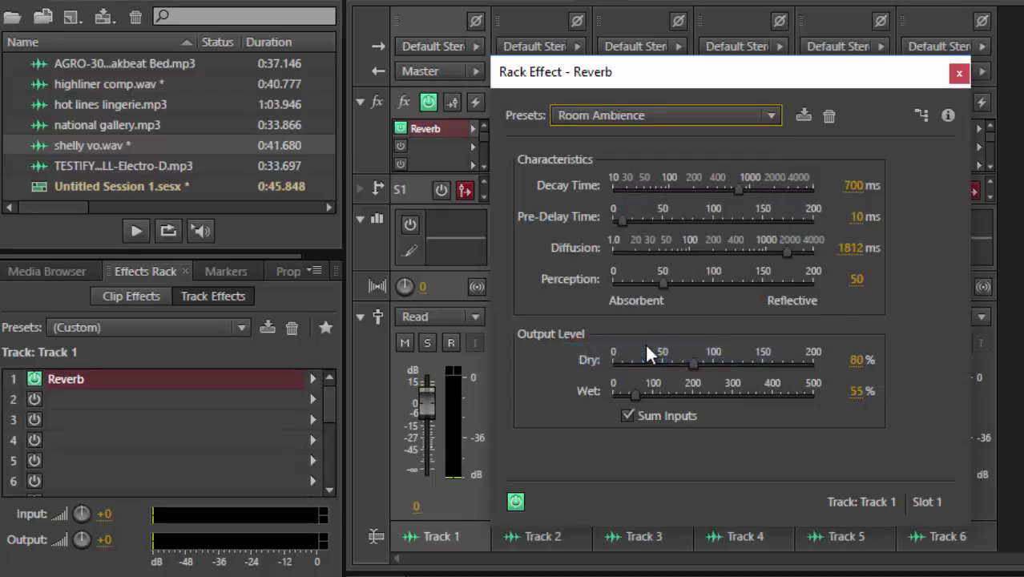
left_click_drag(736, 187, 753, 181)
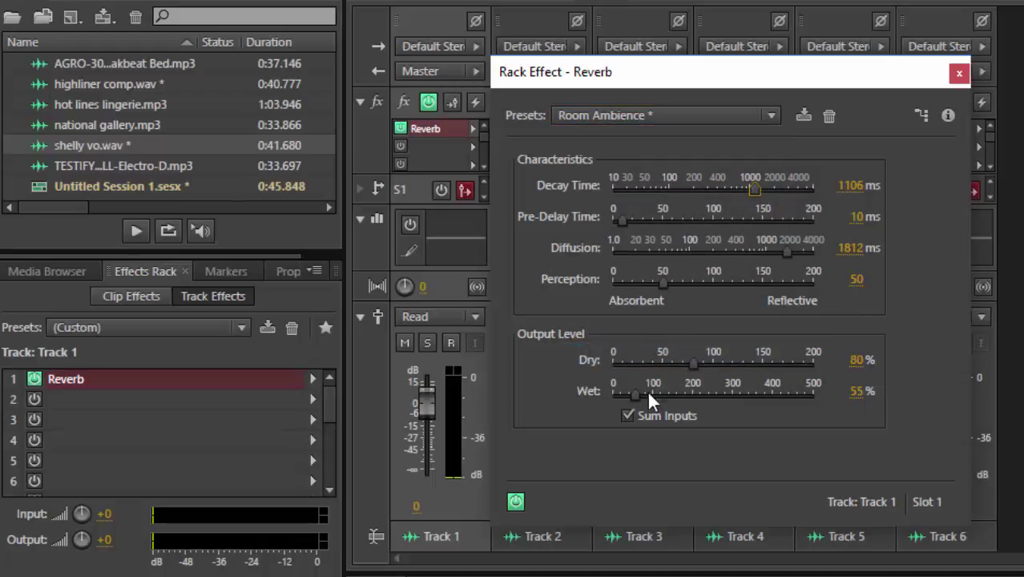
left_click_drag(695, 359, 715, 354)
left_click_drag(714, 360, 712, 360)
left_click(633, 391)
left_click(959, 73)
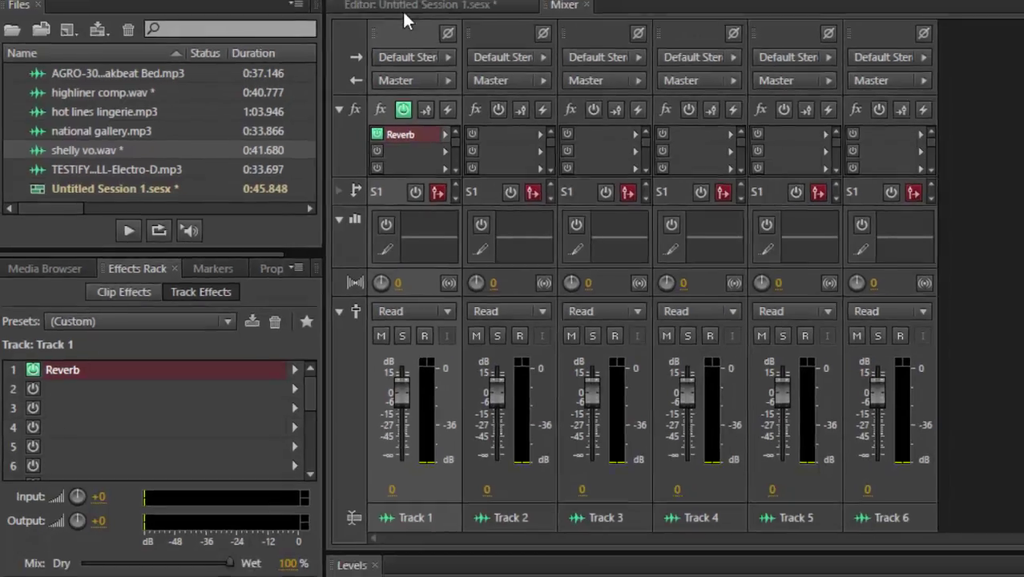
- Play the multitrack session from about 0:02.000 through the change from Track 1 to Track 2 to hear the reverb
left_click(405, 16)
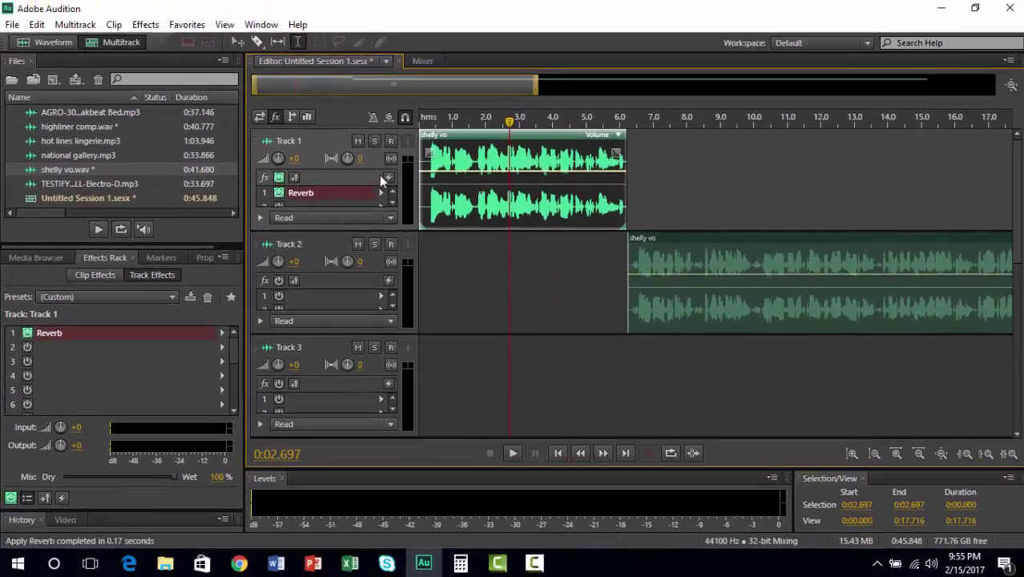
left_click(483, 250)
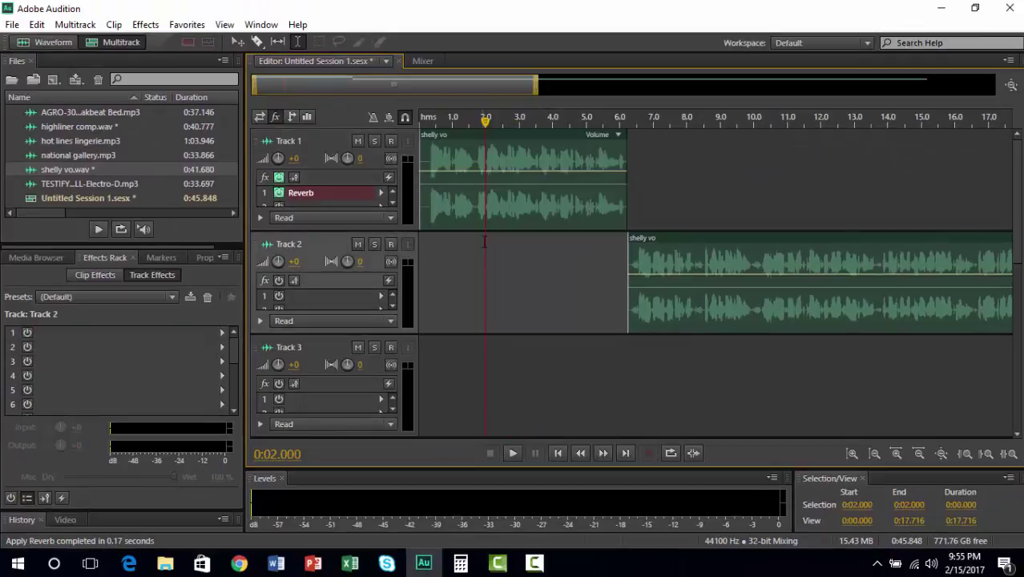
left_click(498, 164)
left_click(483, 283)
key("space")
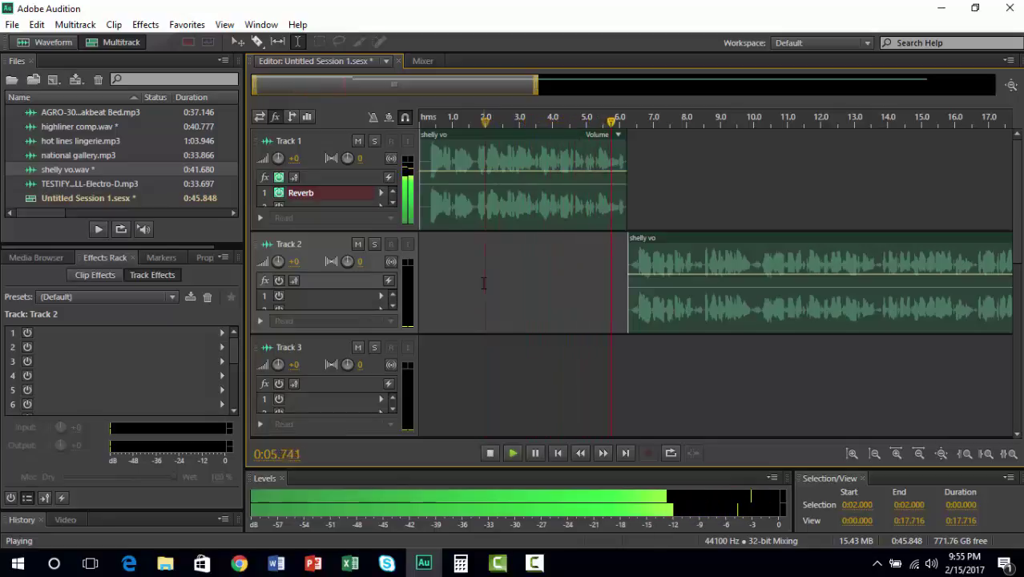
key("space")
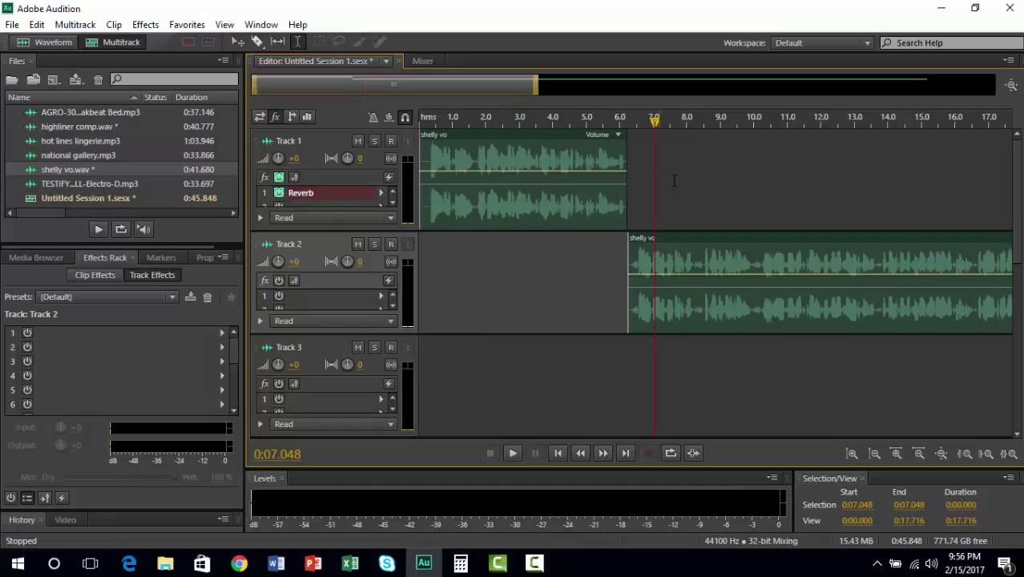
- Examine where Track 1's reverb tail overlaps Track 2 by selecting about 0:06.000 to 0:07.621
left_click_drag(674, 180, 620, 180)
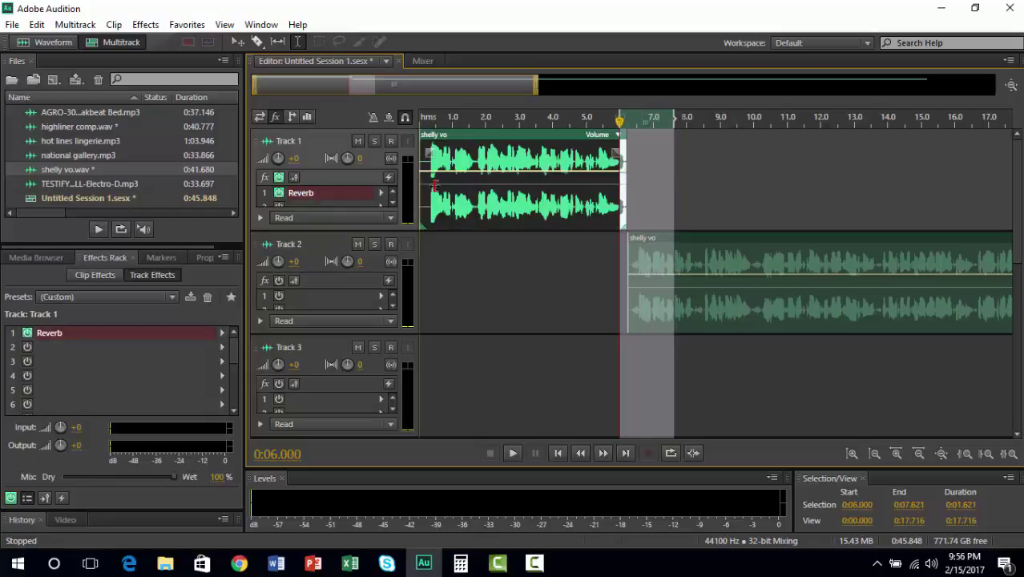
mouse_move(435, 185)
left_mouse_down()
mouse_move(481, 185)
mouse_move(425, 185)
left_mouse_up()
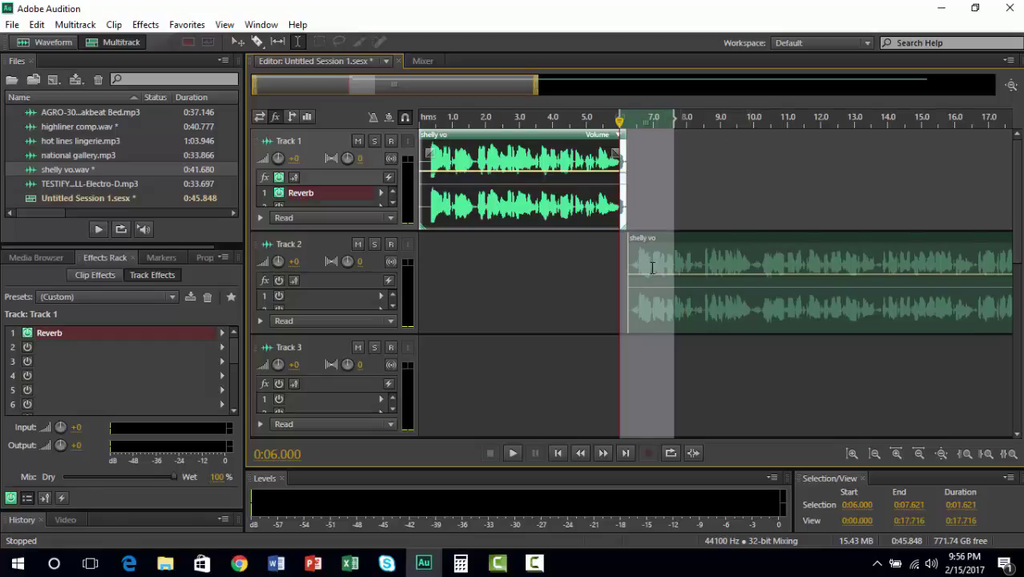
left_click(533, 275)
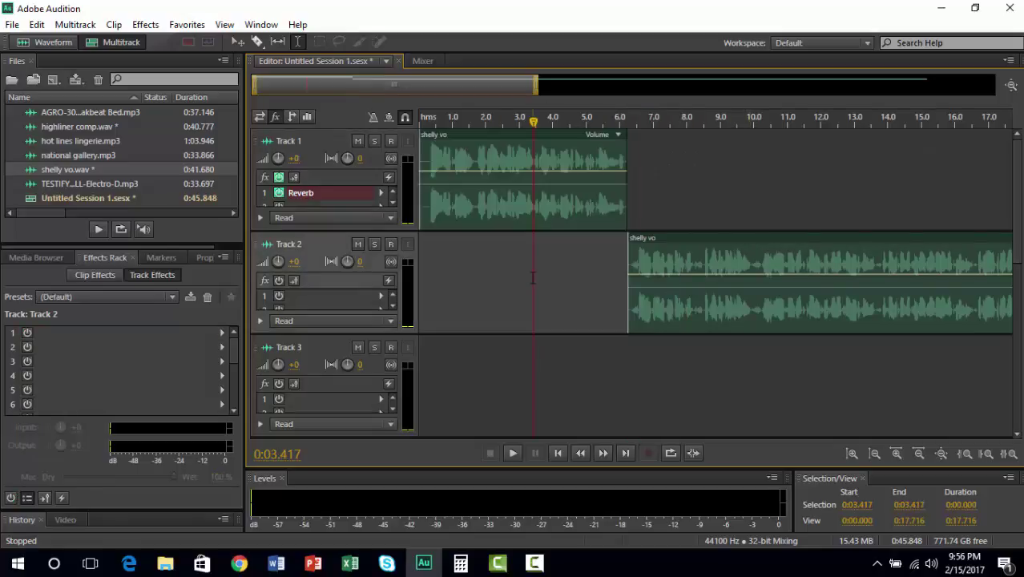
- Check the inputs/outputs view of the track controls and return to the effects view showing Track 1's Reverb
scroll(533, 278, "down", 1)
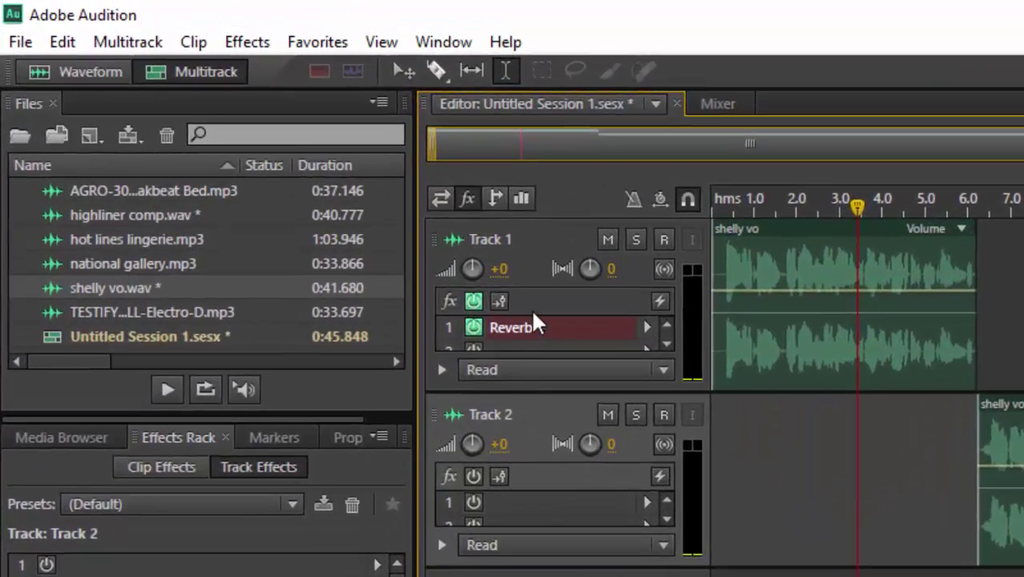
left_click(442, 199)
left_click(466, 199)
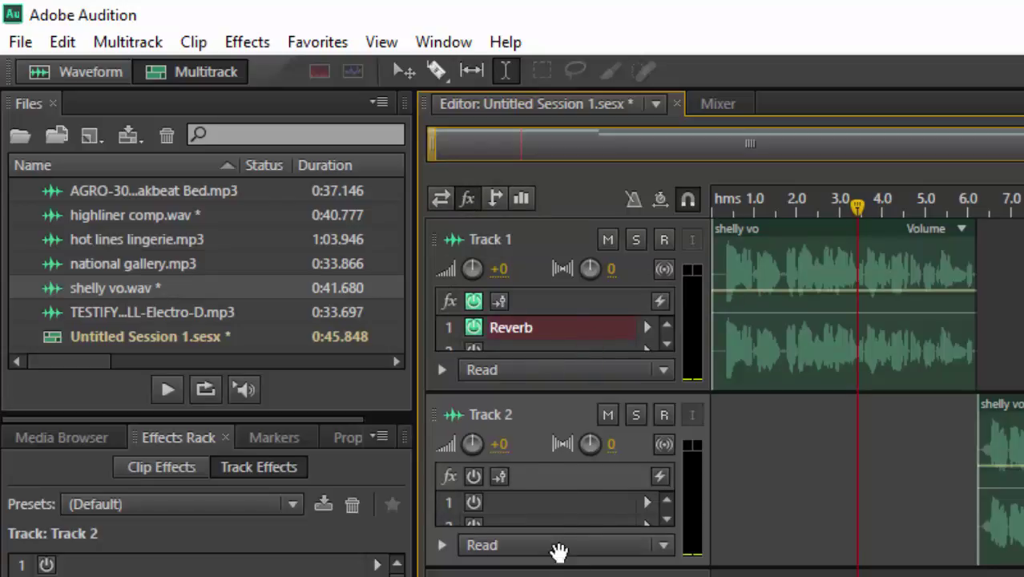
- Replace the Reverb in Track 1's first effects slot with Convolution Reverb
left_click(783, 343)
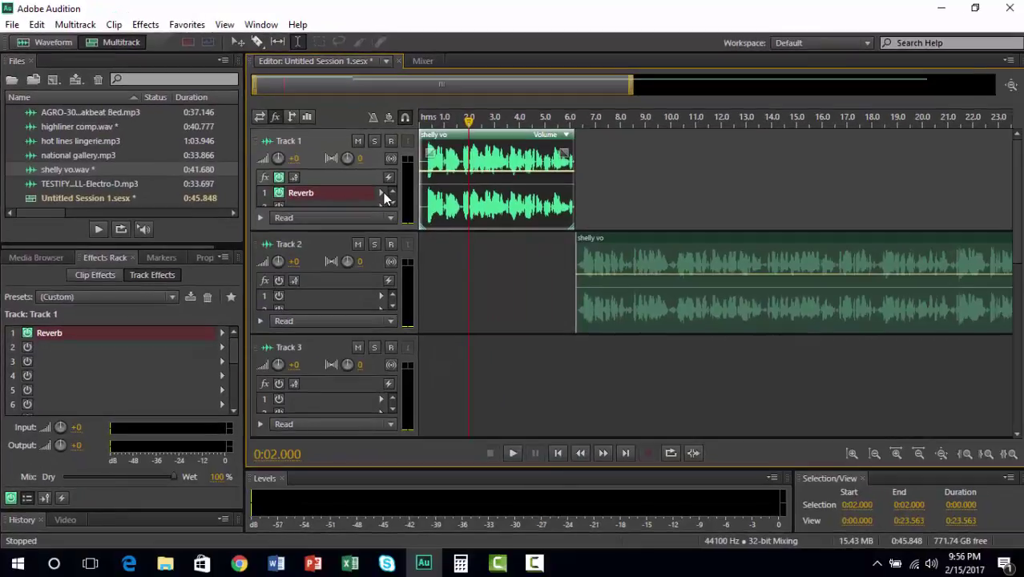
left_click(383, 192)
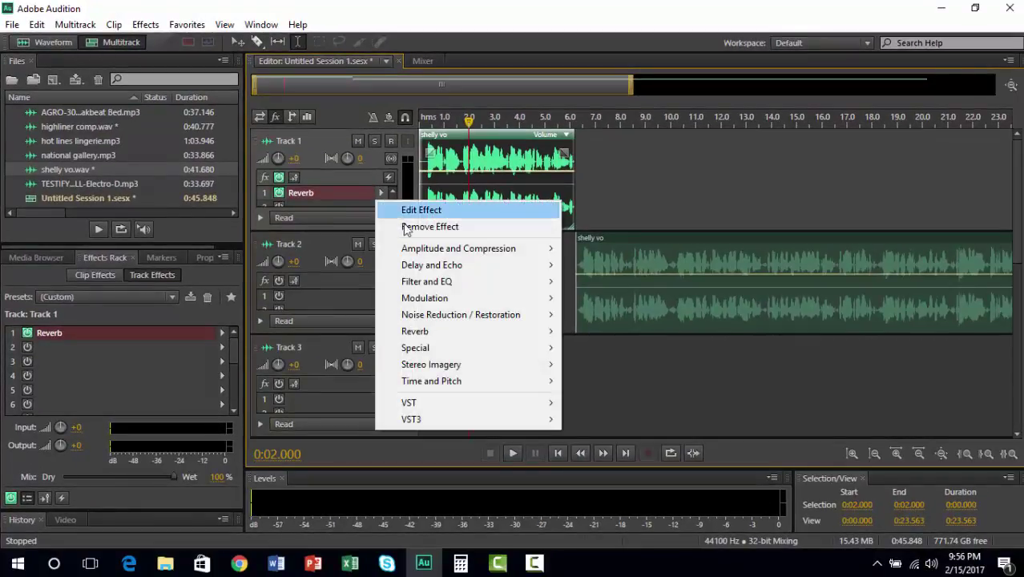
mouse_move(438, 337)
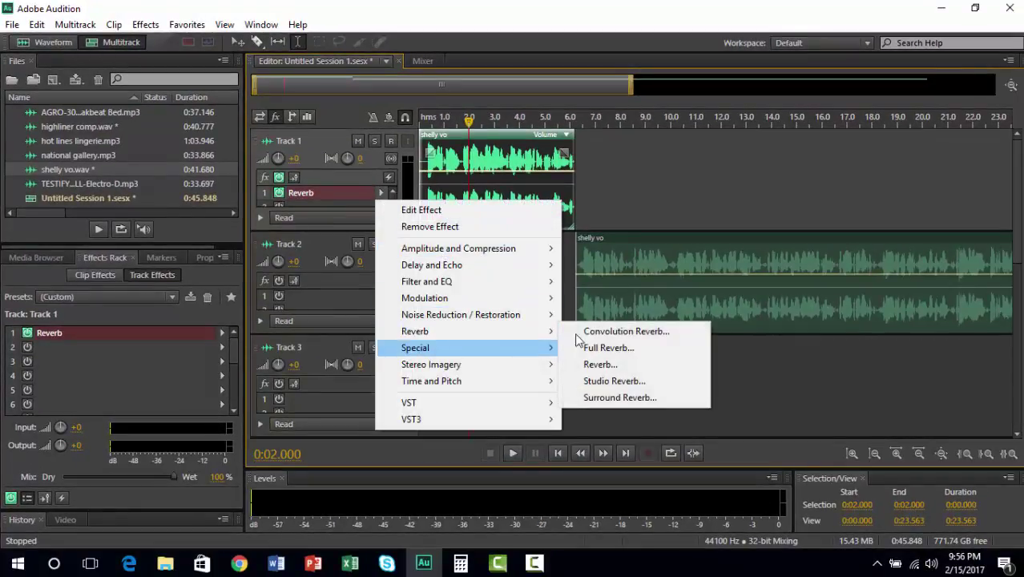
left_click(605, 334)
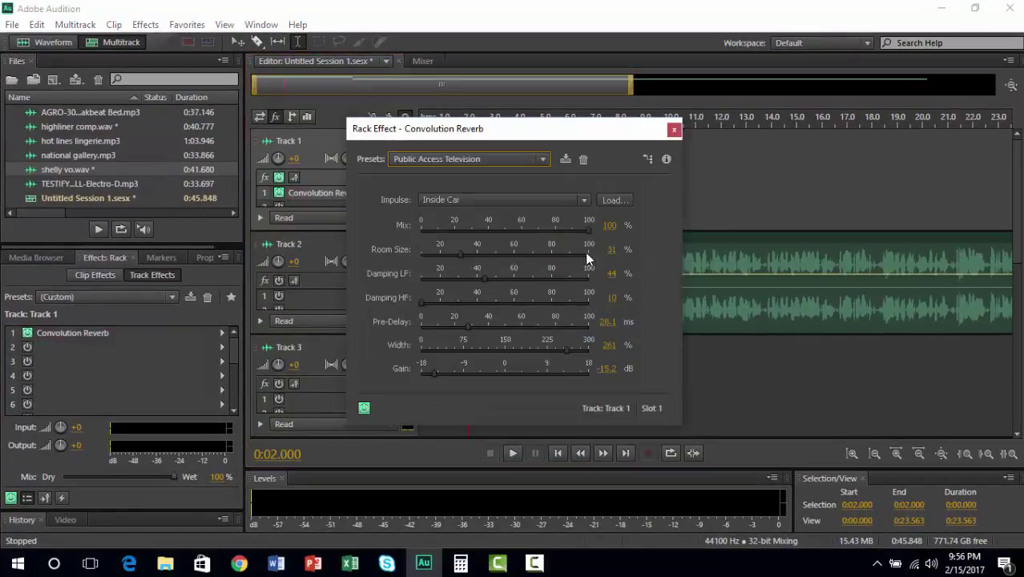
- Try the Hall impulse for Track 1's Convolution Reverb and apply the Bitter Hallway preset
left_click(526, 158)
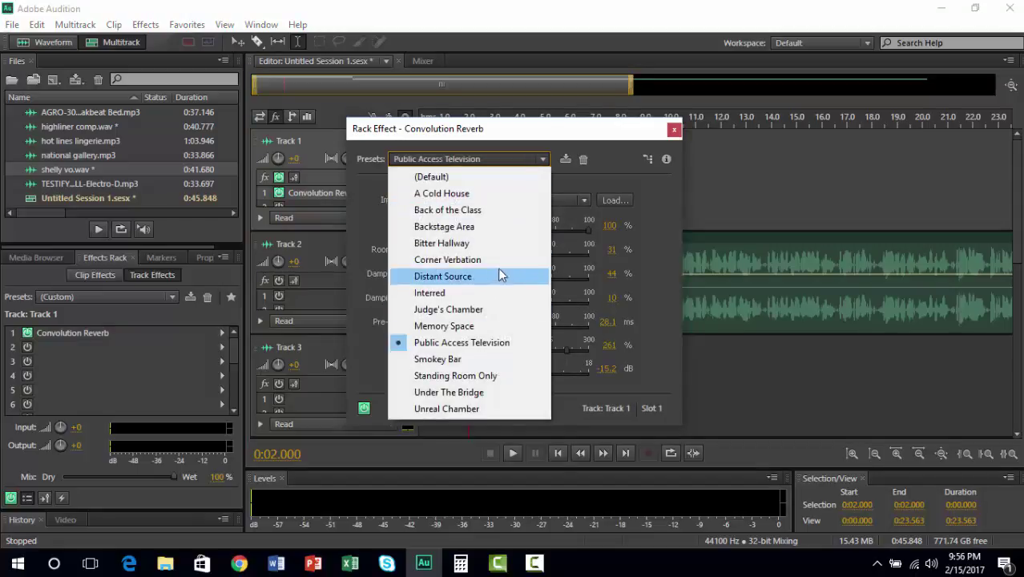
left_click(551, 200)
left_click(551, 201)
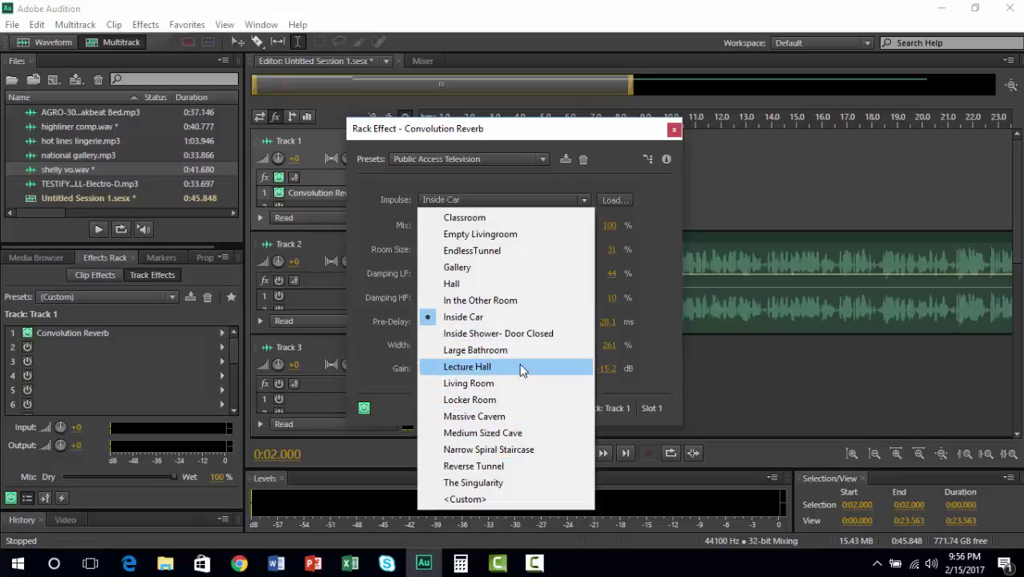
left_click(527, 290)
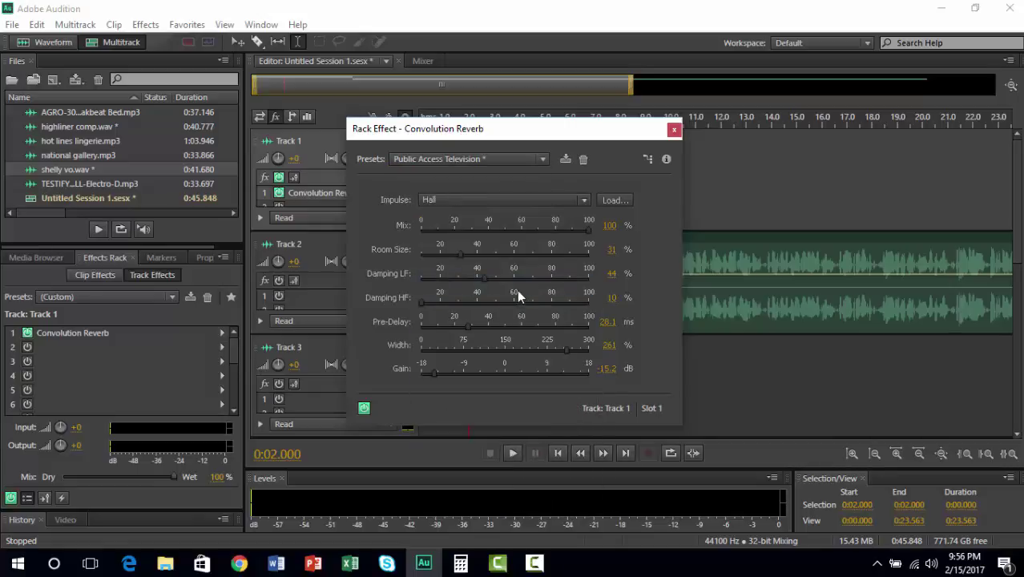
left_click(484, 158)
left_click(488, 243)
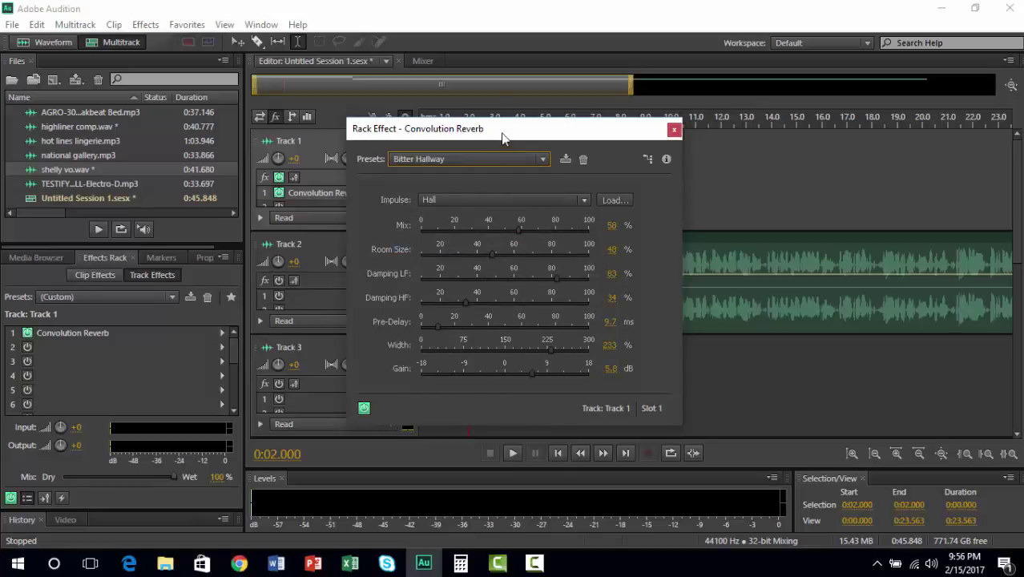
- Play the session from the beginning past the change to Track 2 to hear the Convolution Reverb, and close its settings
left_click_drag(503, 133, 740, 129)
left_click(424, 261)
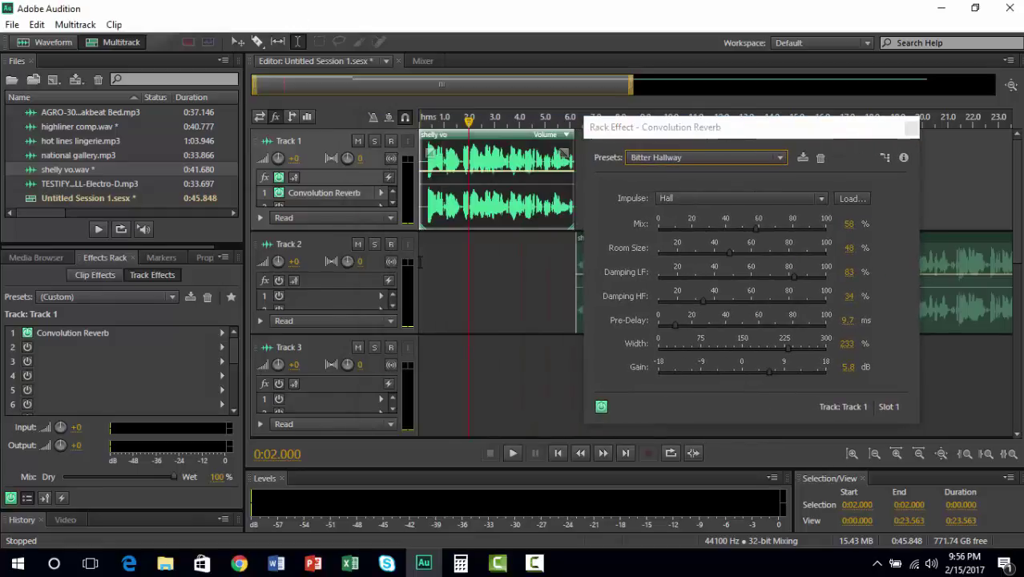
key("space")
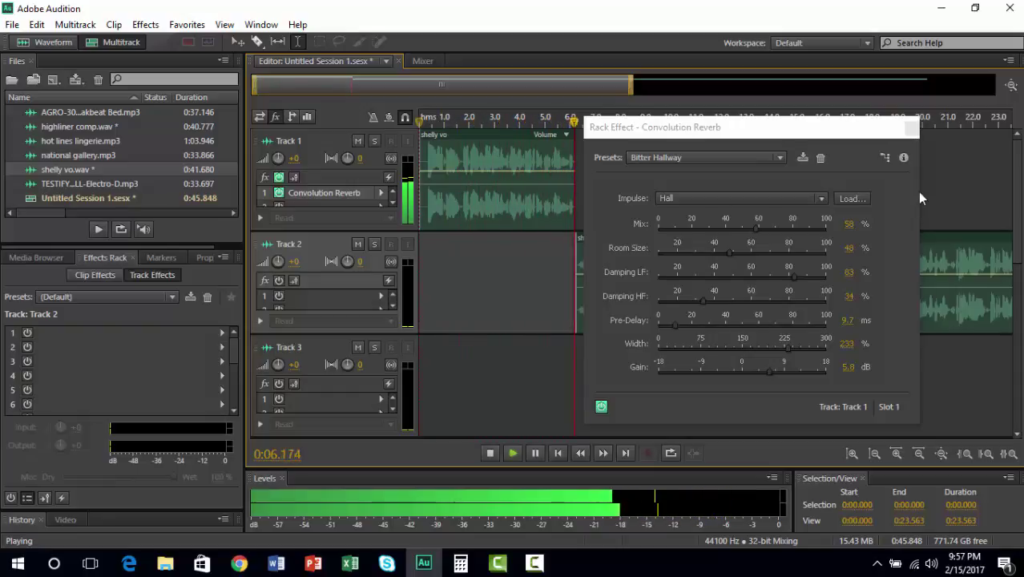
key("space")
left_click_drag(818, 127, 897, 116)
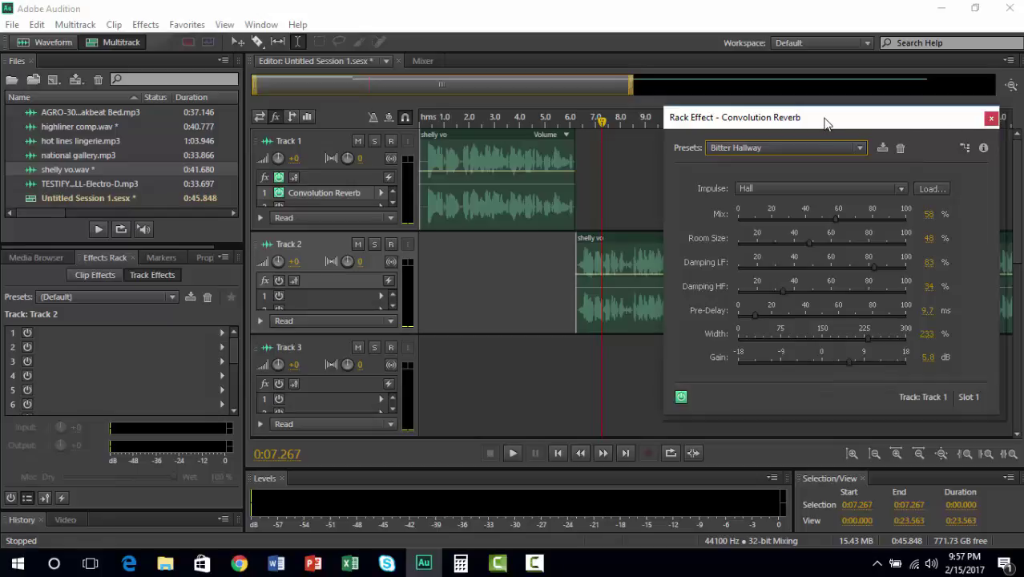
left_click_drag(825, 123, 235, 130)
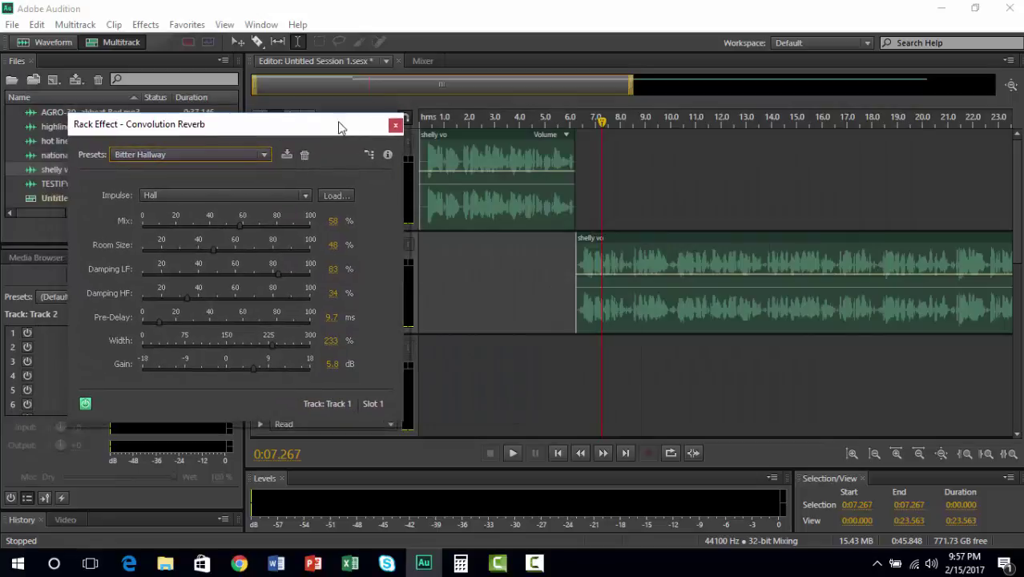
left_click(395, 125)
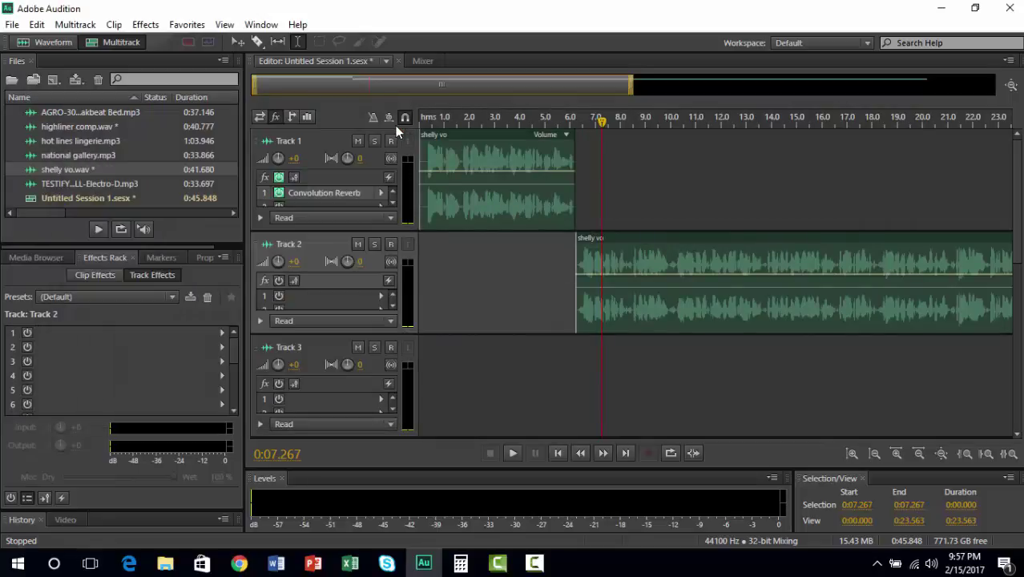